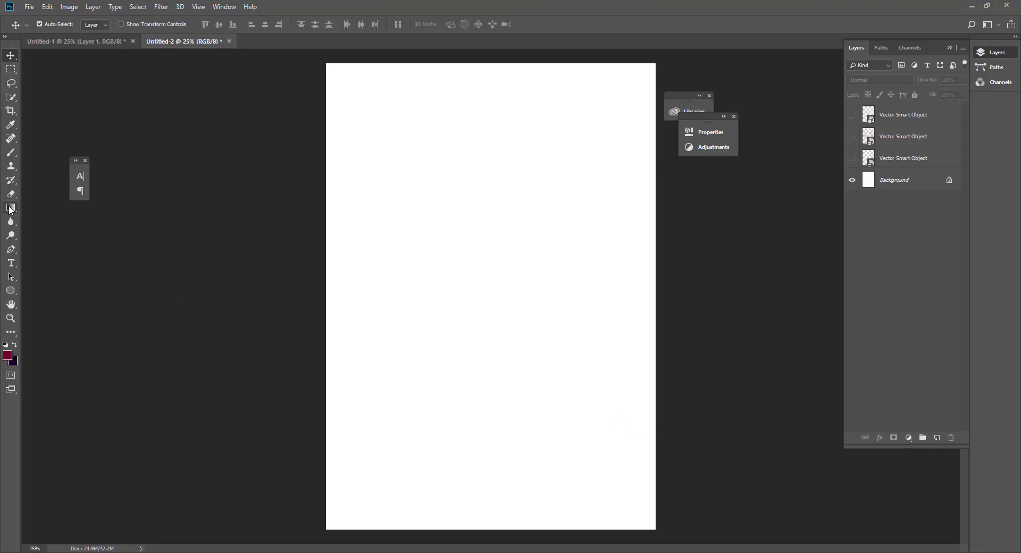
Select the white Background layer and switch to the Gradient tool.
click(888, 181)
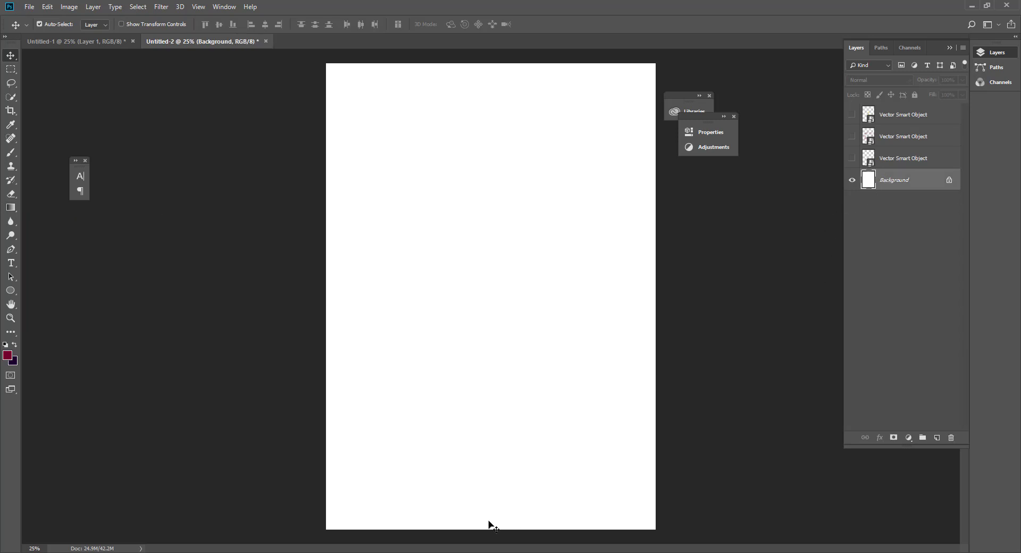
click(11, 209)
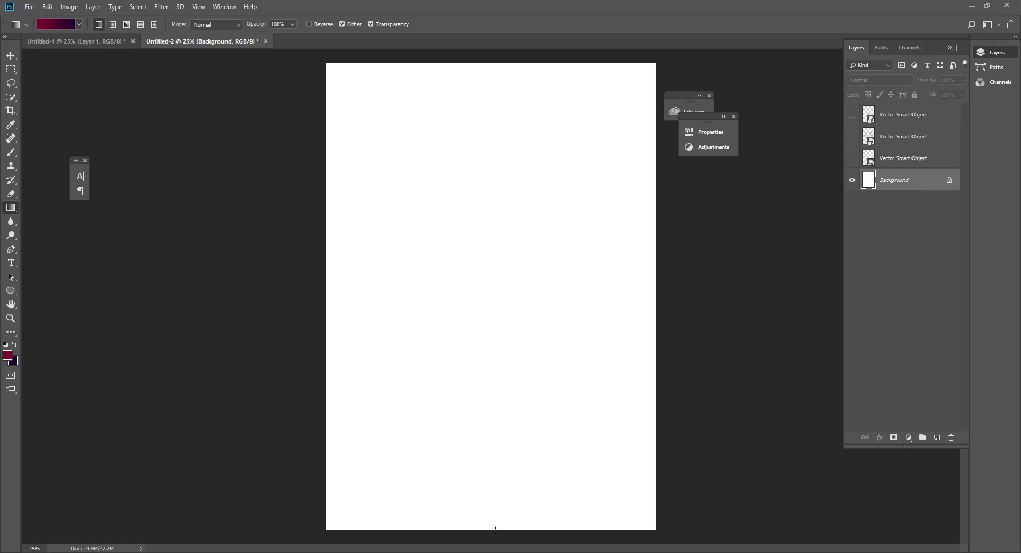
Drag a top-to-bottom crimson-to-dark-purple gradient across the Background, undoing the upside-down first attempt.
drag(490, 529, 498, 63)
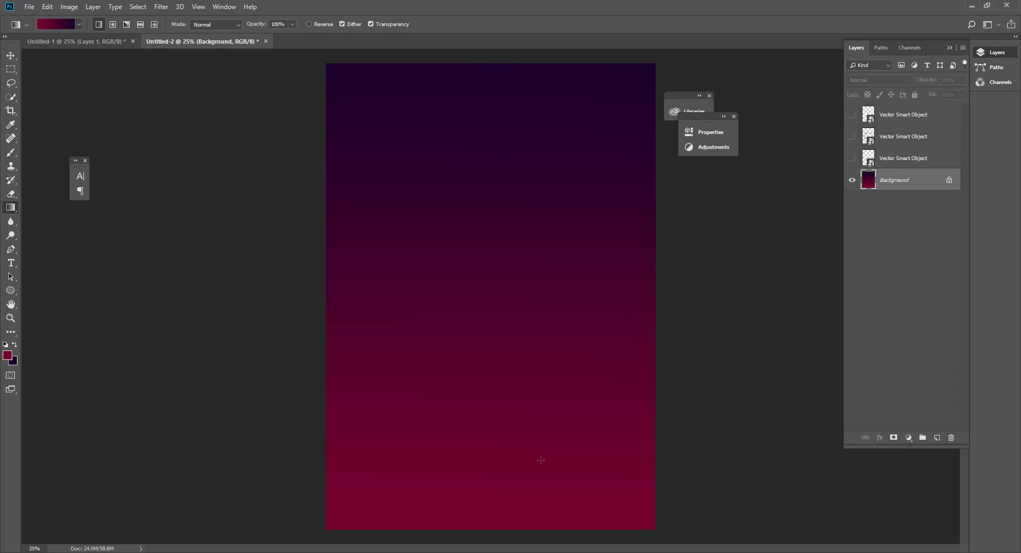
key(ctrl+z)
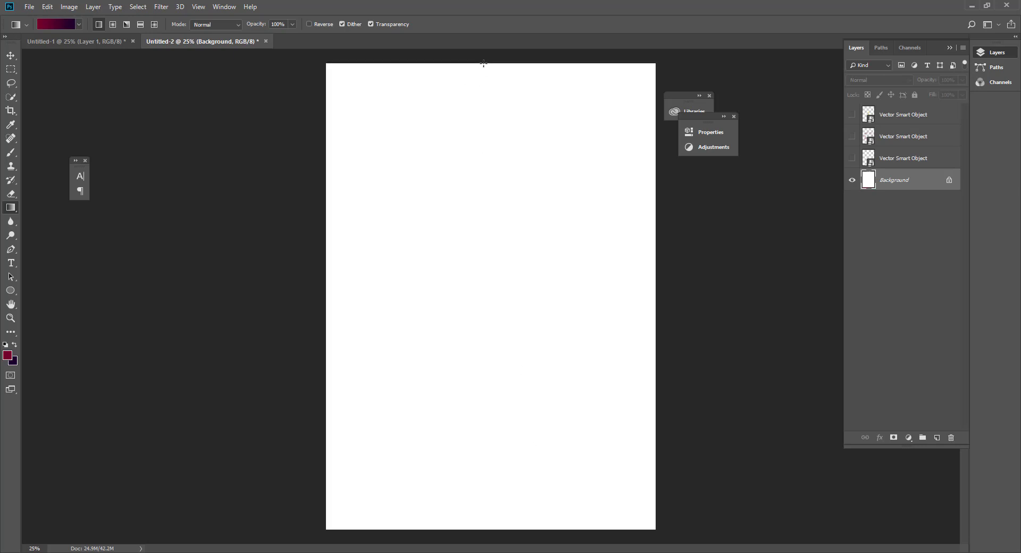
drag(483, 64, 482, 530)
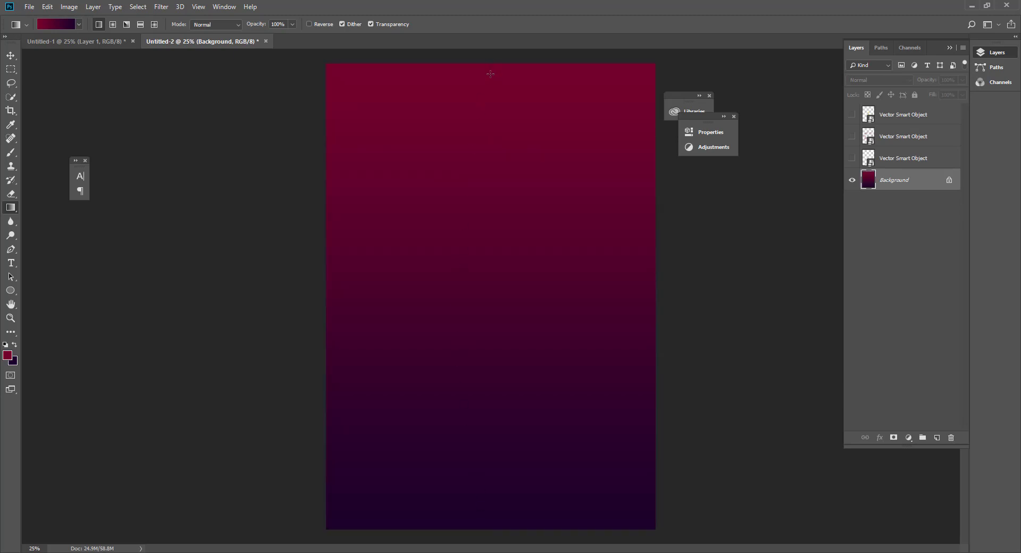
drag(490, 74, 490, 540)
Hide the gold lamp layer, show the mandala ring, and switch to the Move tool.
click(851, 158)
click(851, 158)
click(851, 137)
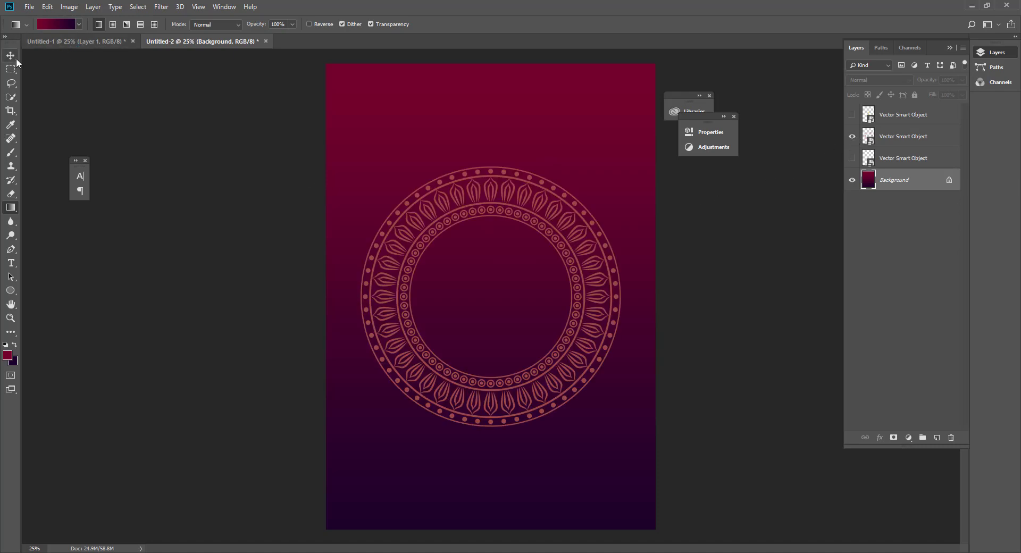
key(v)
click(346, 239)
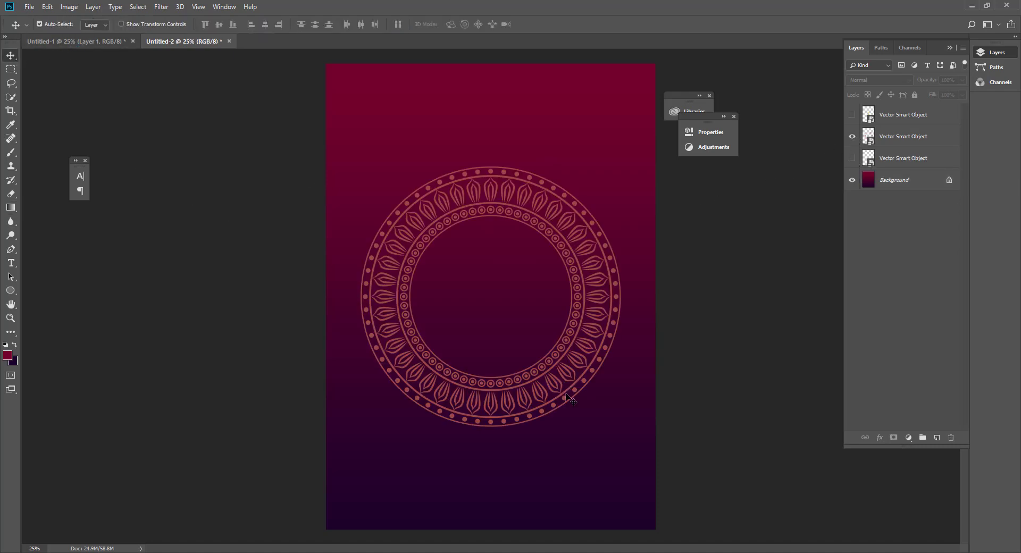
click(531, 400)
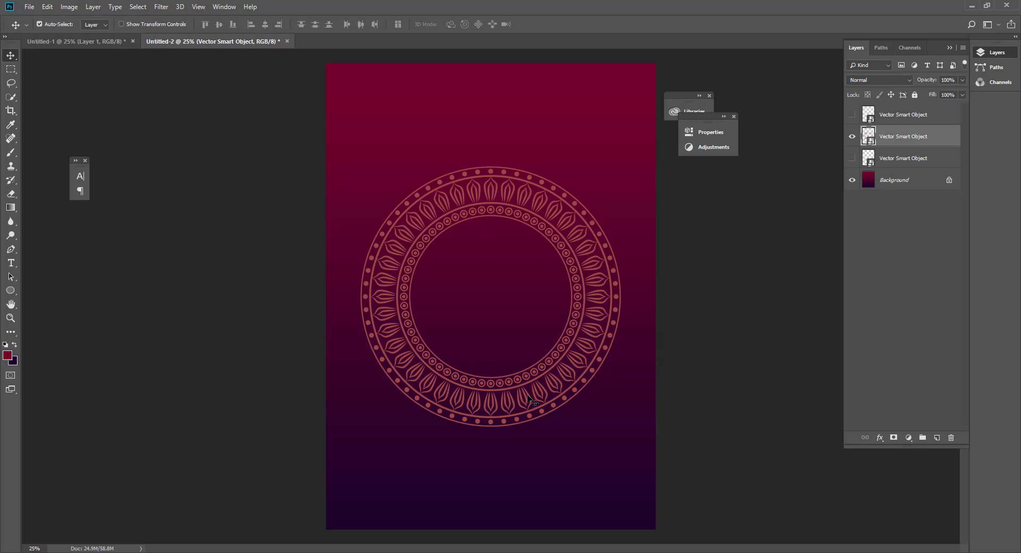
click(531, 399)
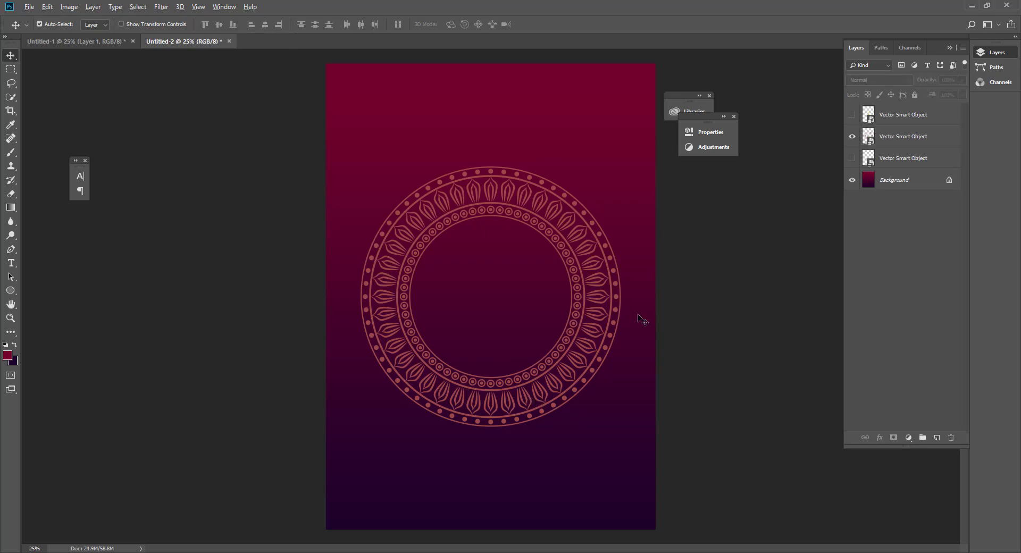
Turn on the gold Ganesha illustration layer above the mandala and select it.
key(ctrl)
click(885, 137)
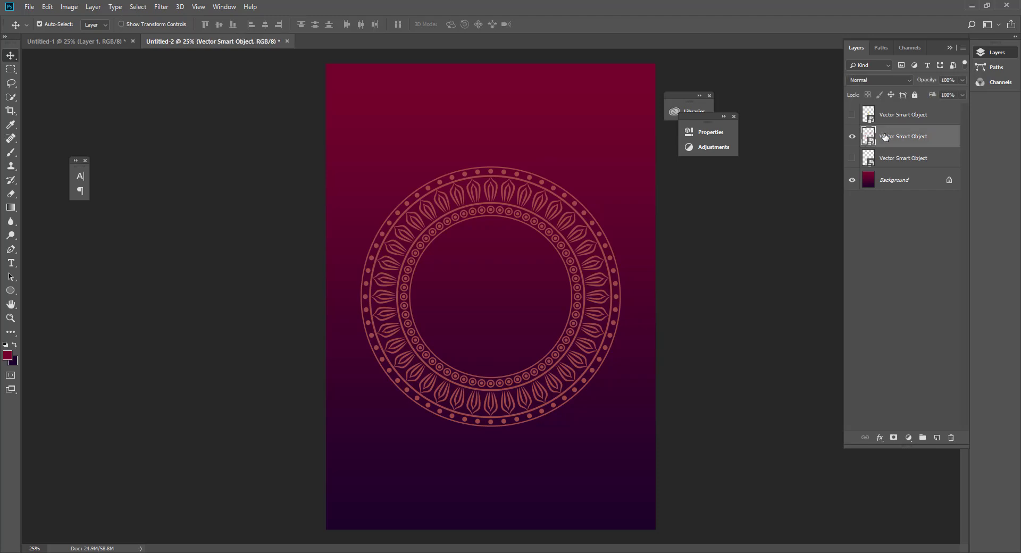
click(852, 138)
click(851, 138)
click(852, 114)
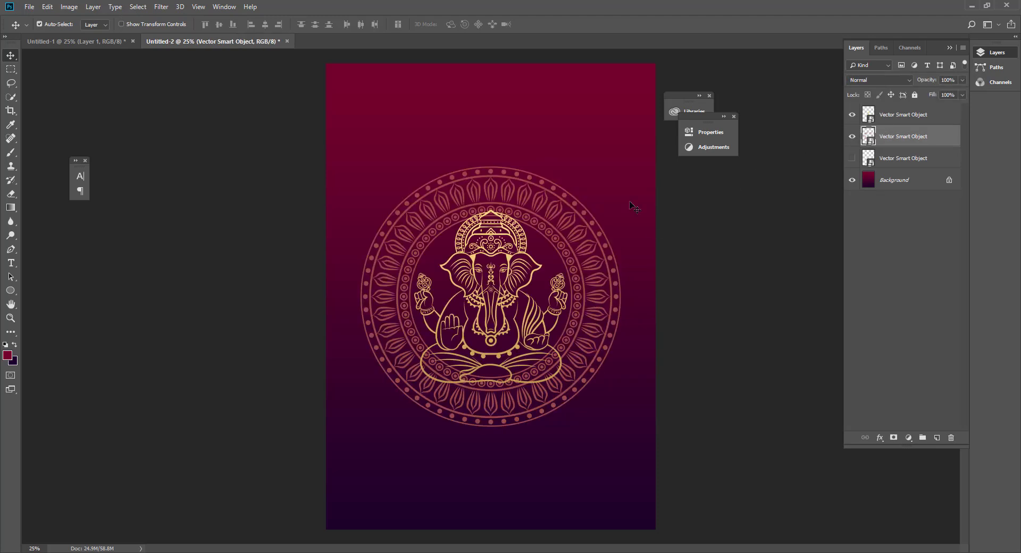
click(516, 265)
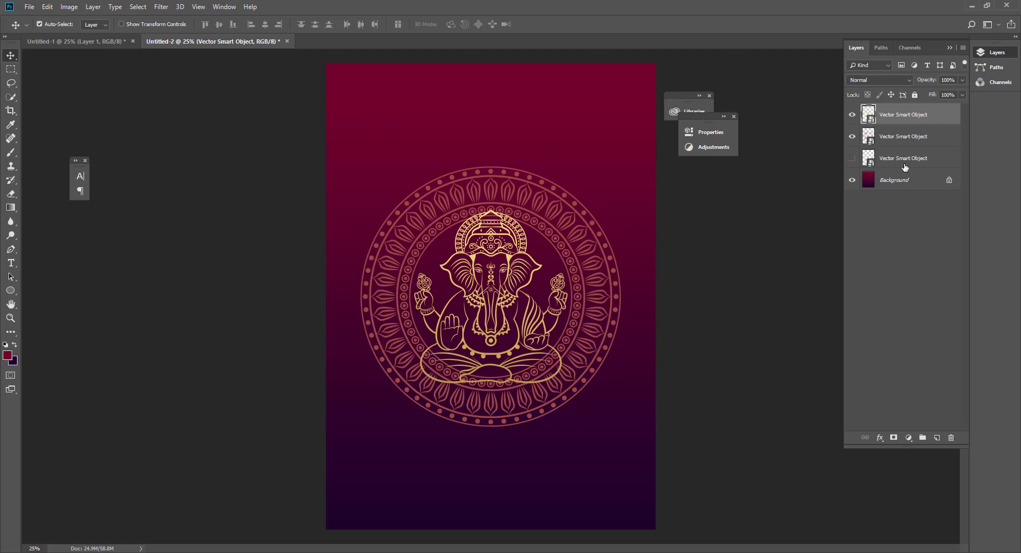
Apply a white Color Overlay effect to Ganesha and hide the mandala ring layer.
click(881, 438)
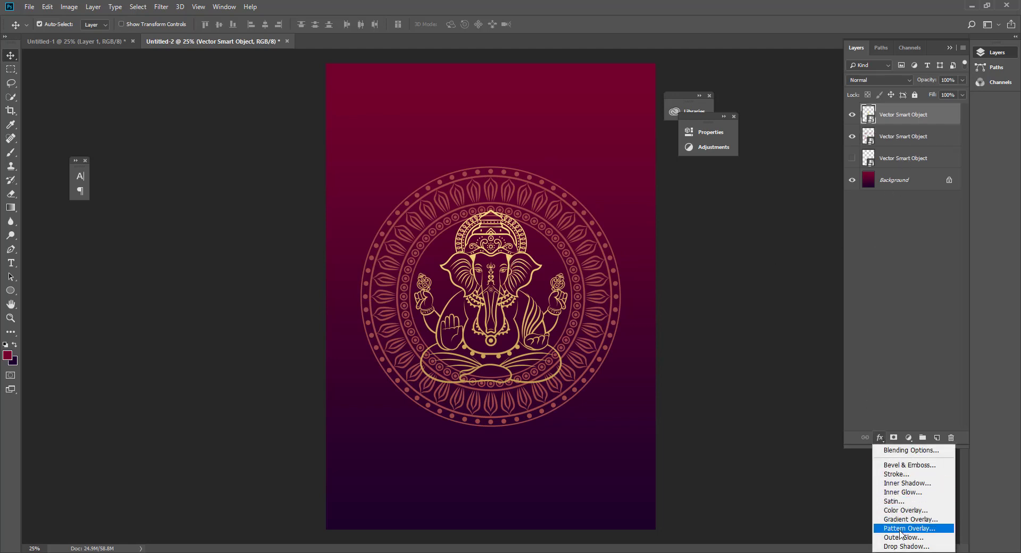
click(903, 510)
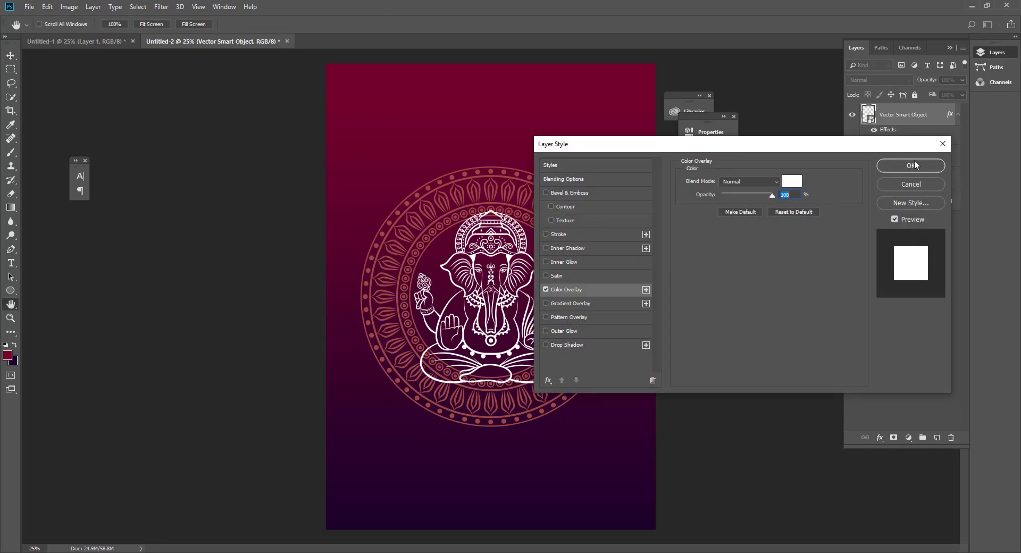
click(914, 165)
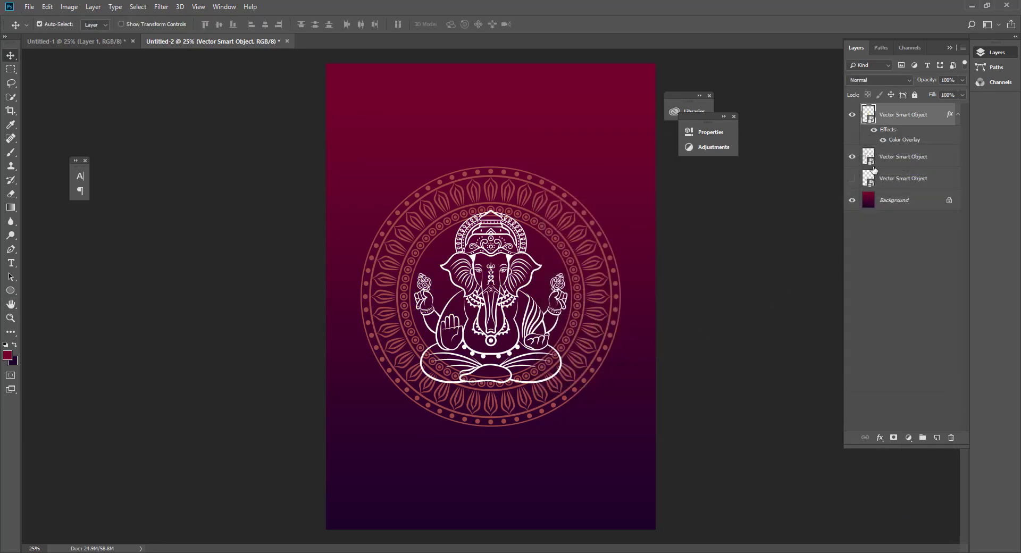
click(852, 157)
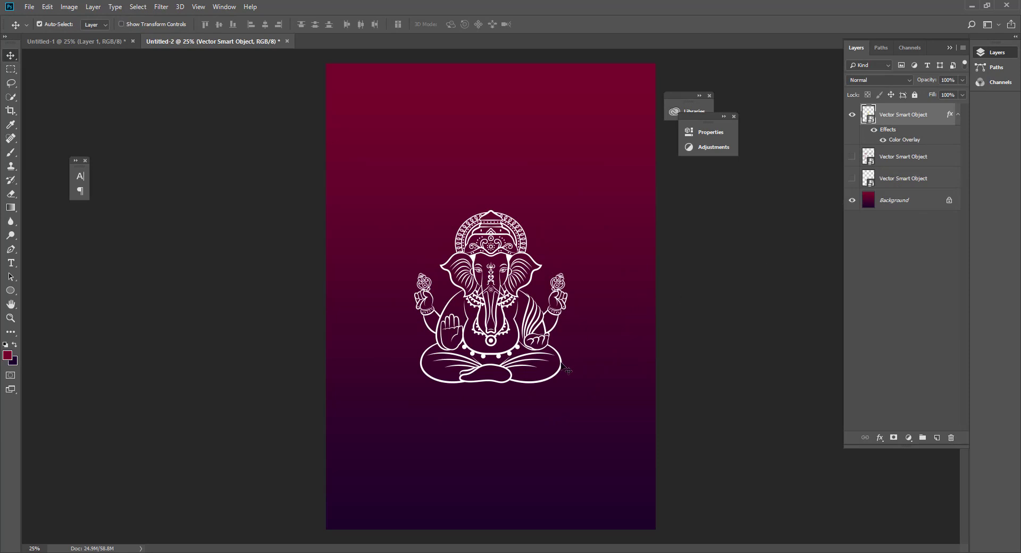
Free-transform Ganesha up to about 132%, raised and recentred on the poster's middle line.
key(ctrl+t)
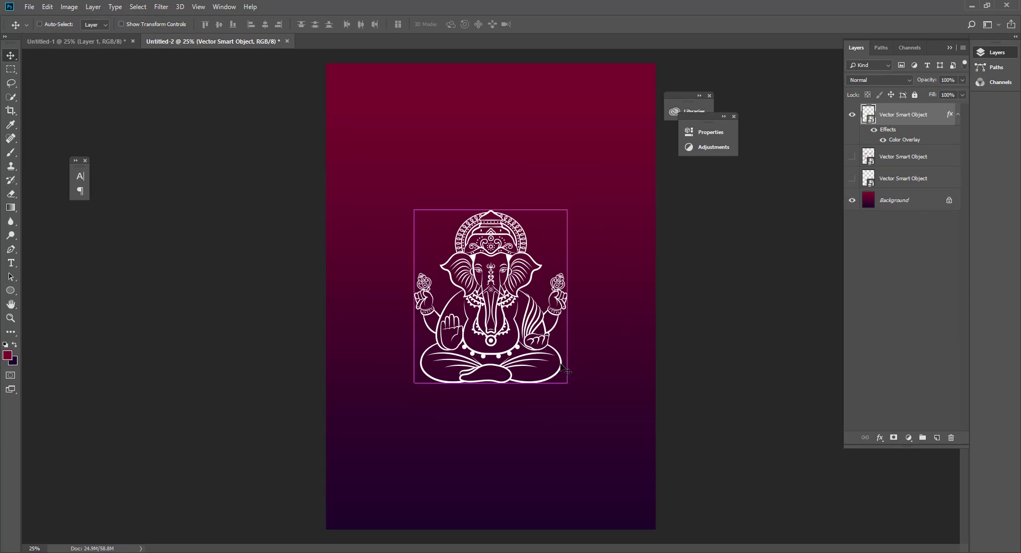
drag(567, 210, 585, 189)
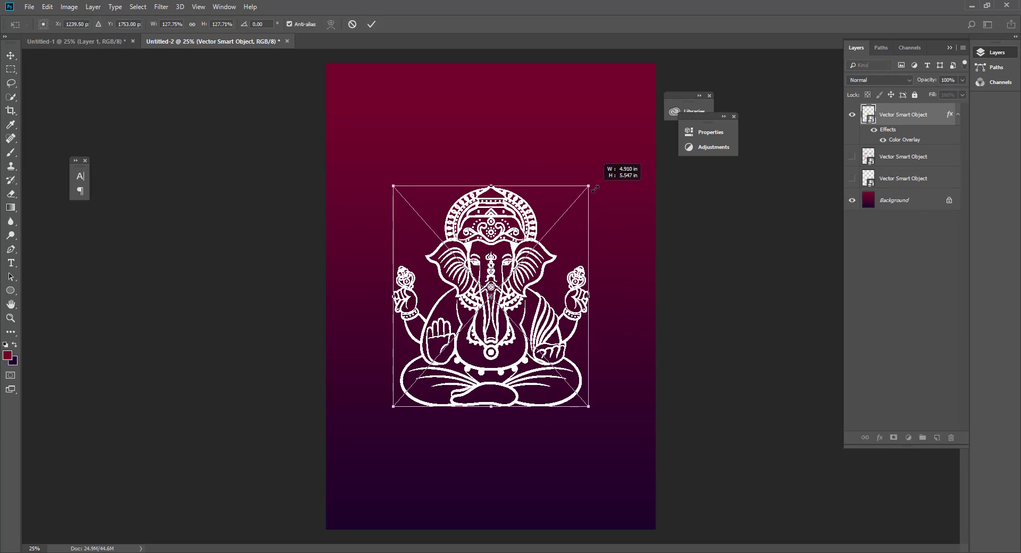
drag(515, 247, 525, 222)
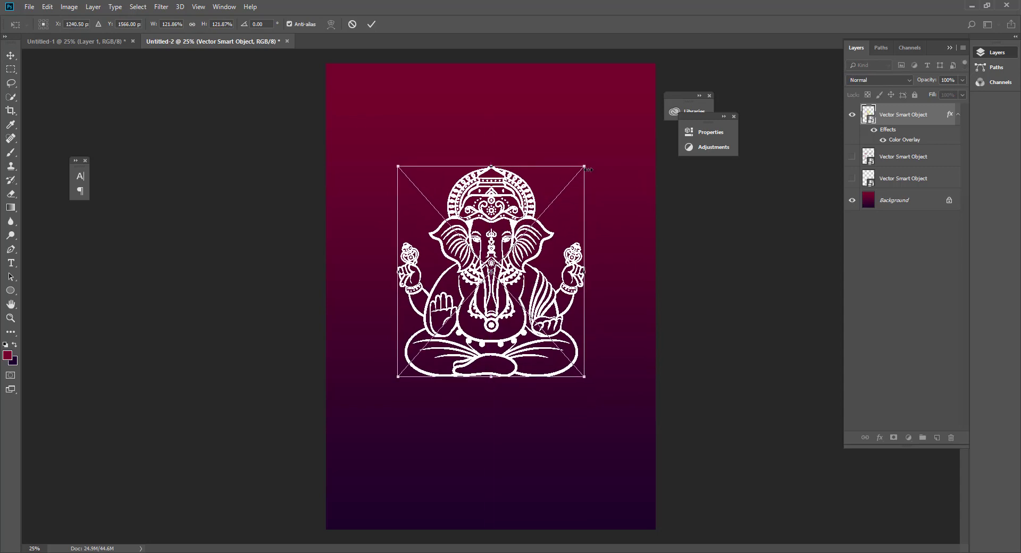
drag(586, 167, 586, 164)
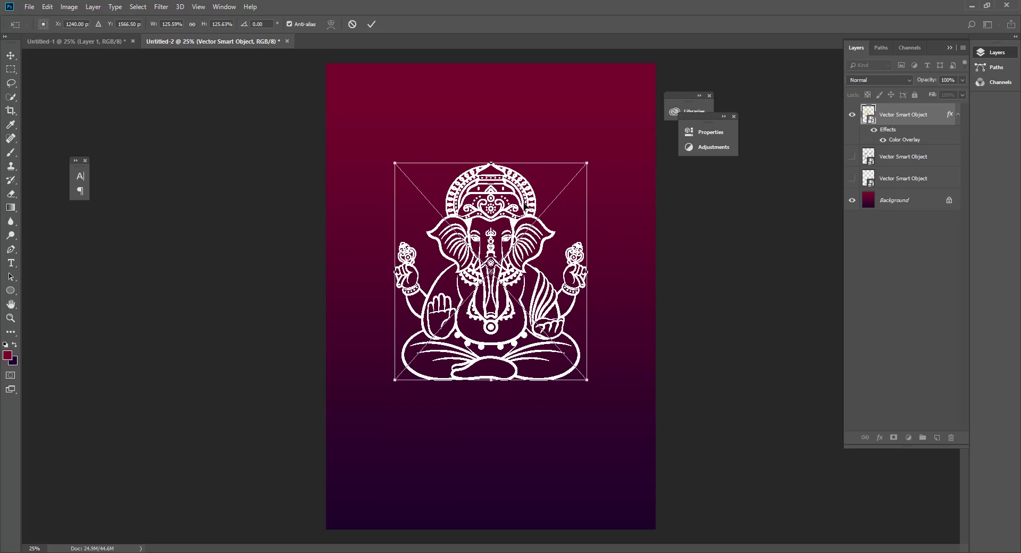
drag(521, 202, 522, 198)
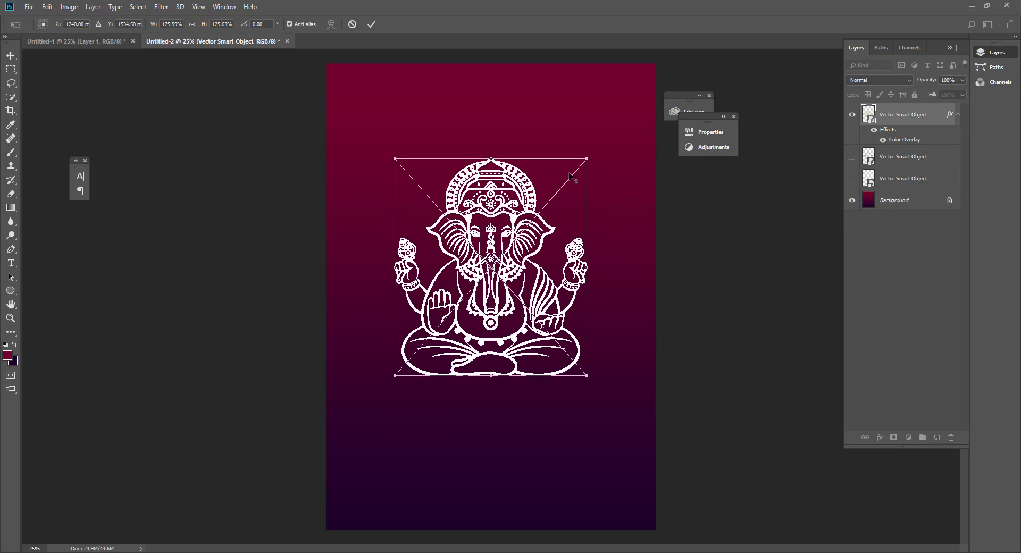
drag(586, 158, 592, 153)
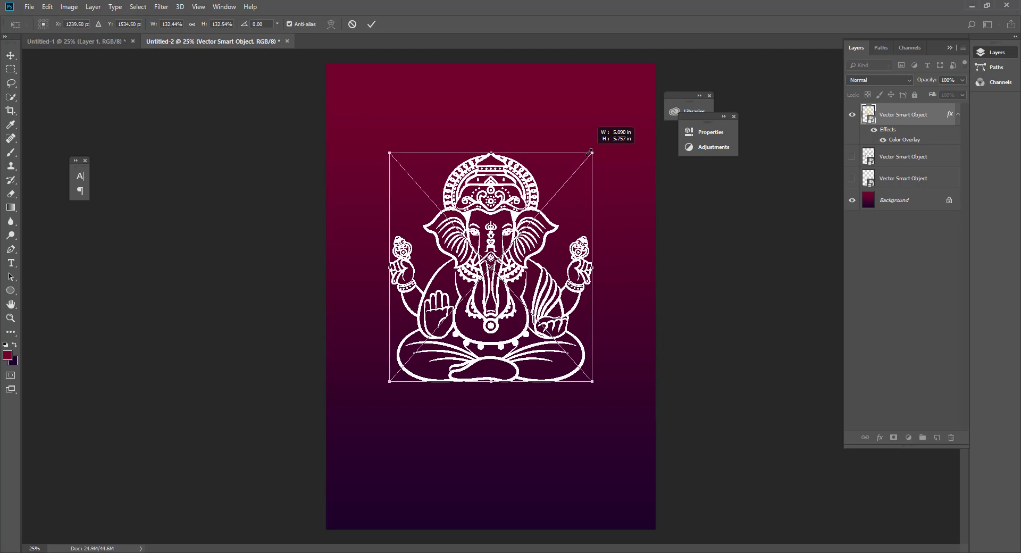
drag(516, 372, 520, 372)
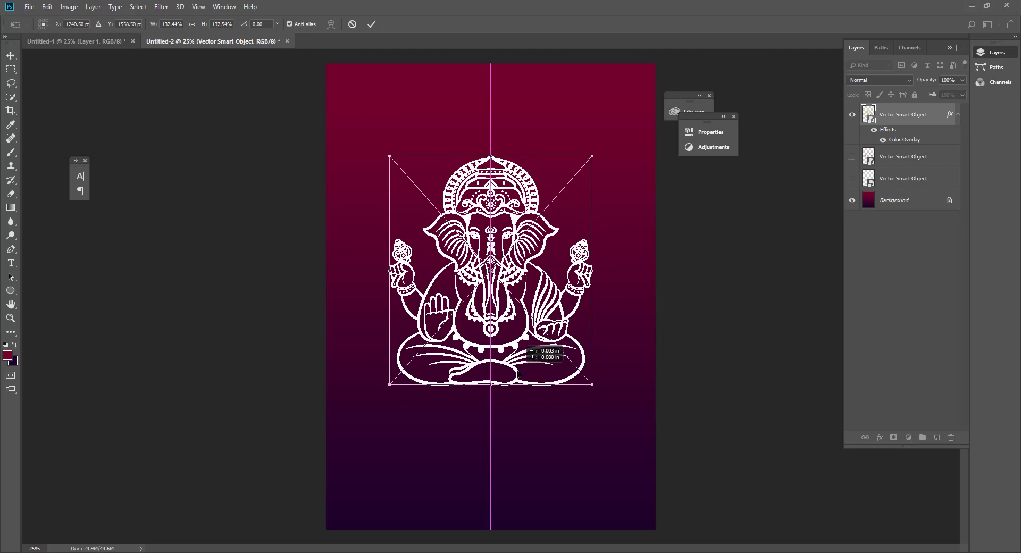
key(Return)
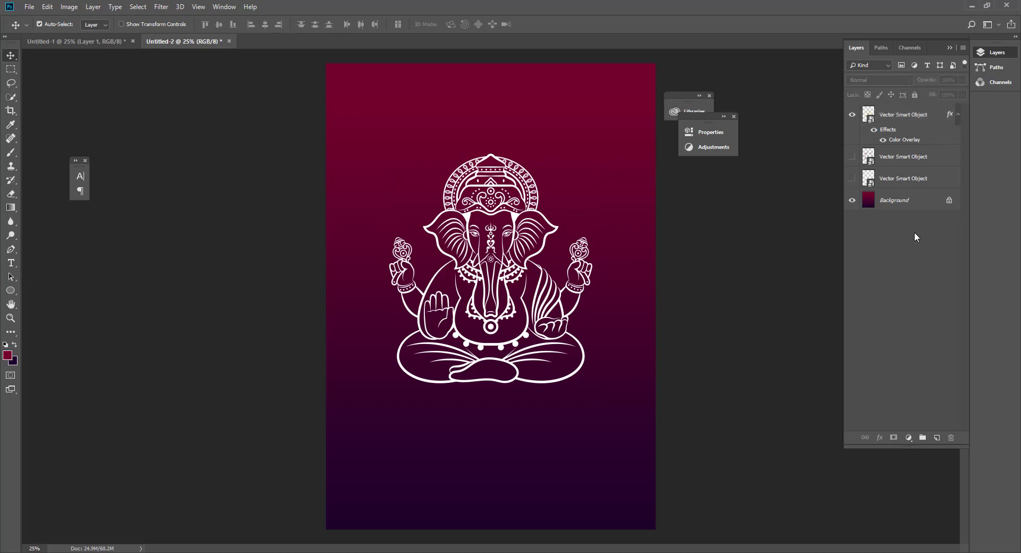
Show the mandala ring, move it up behind Ganesha, then duplicate it and hide the original.
click(852, 156)
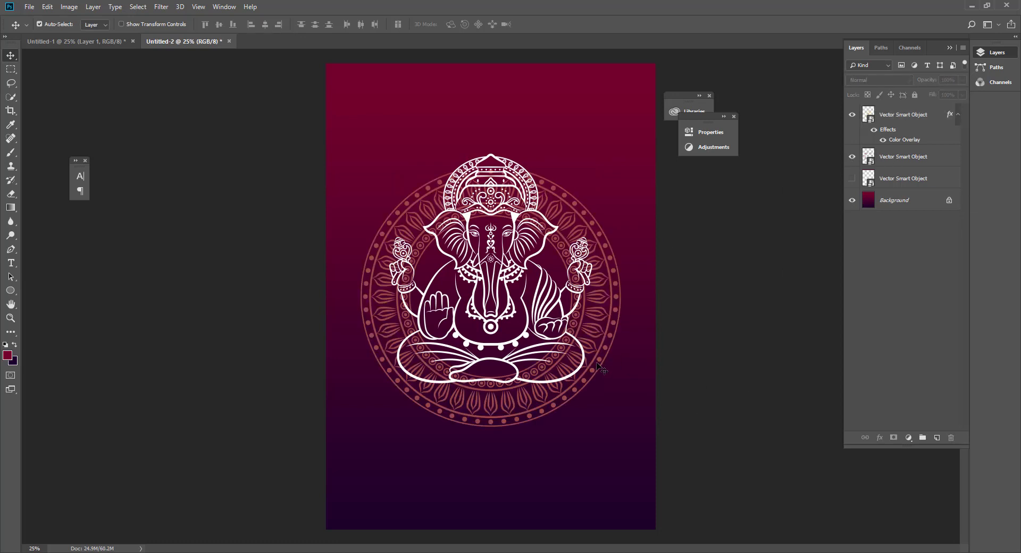
drag(601, 357, 600, 316)
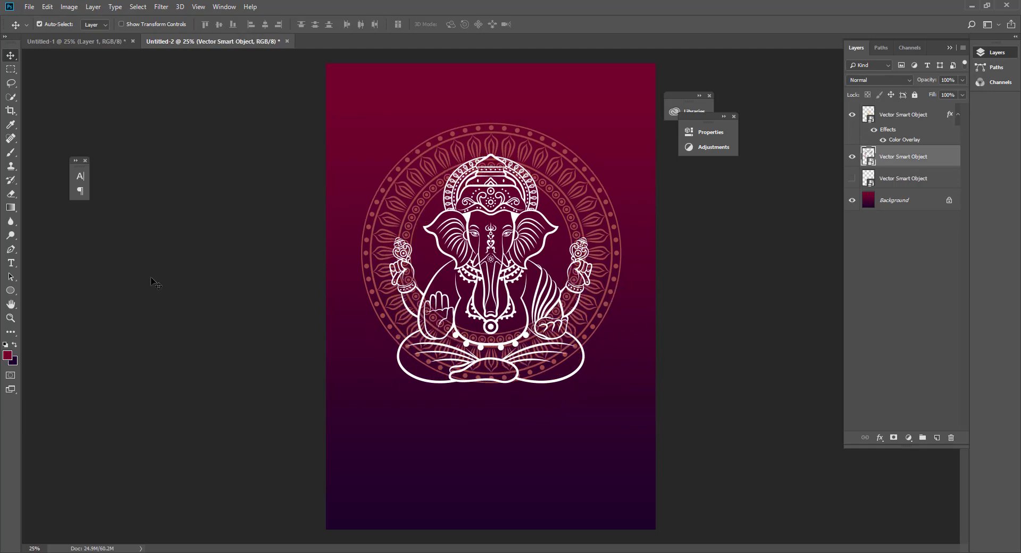
click(11, 194)
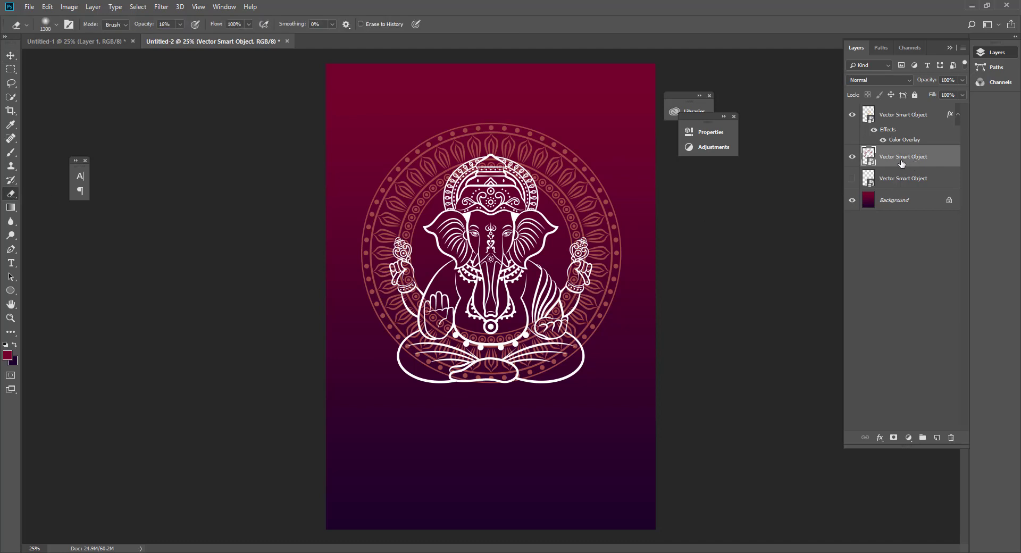
key(ctrl+j)
click(852, 178)
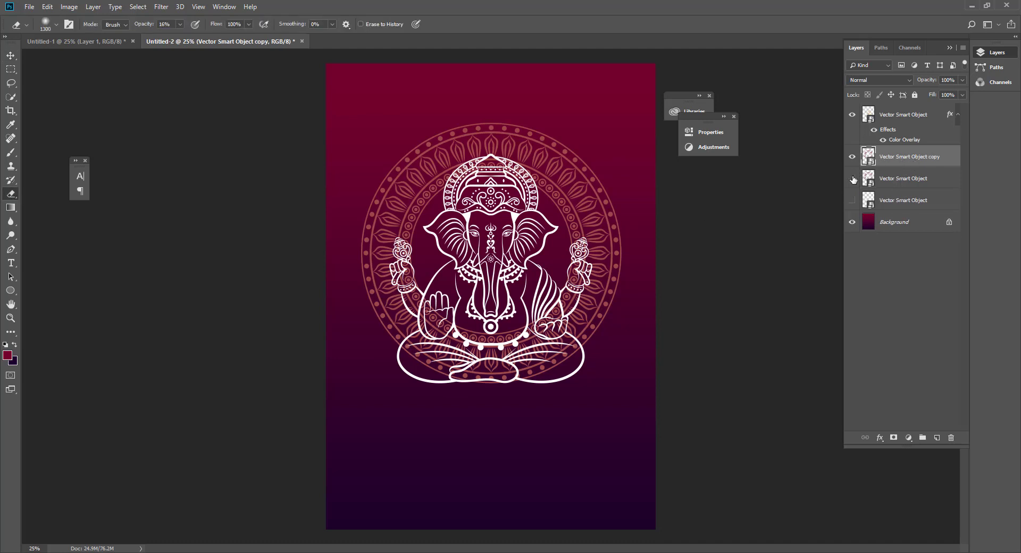
Lower the mandala copy's layer opacity to 17%.
right_click(902, 156)
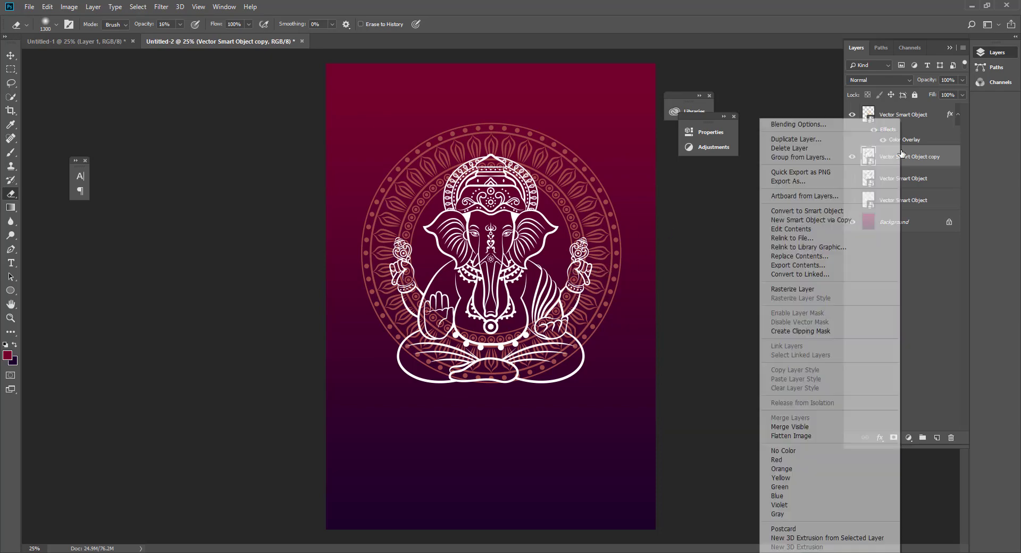
key(Escape)
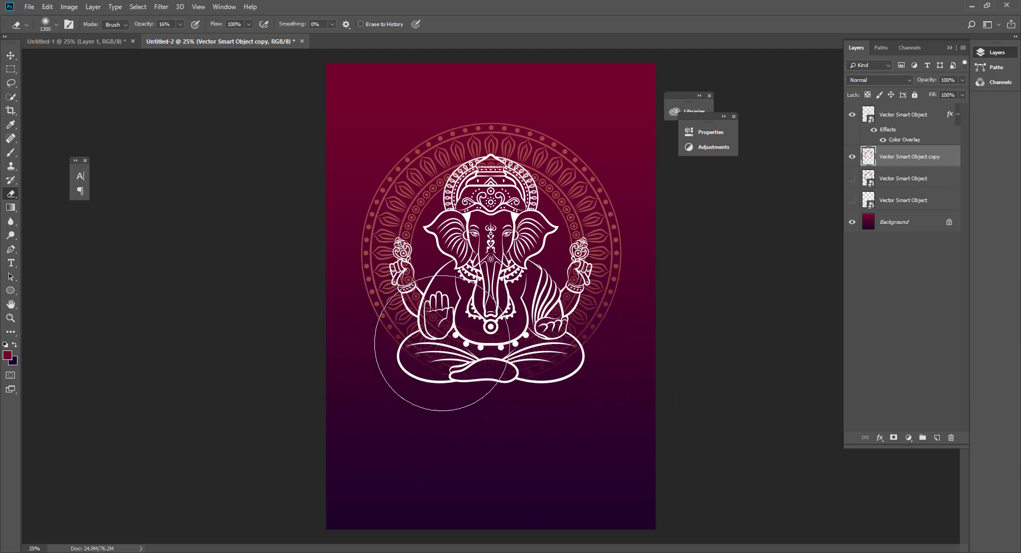
key(bracketleft)
key(bracketleft)
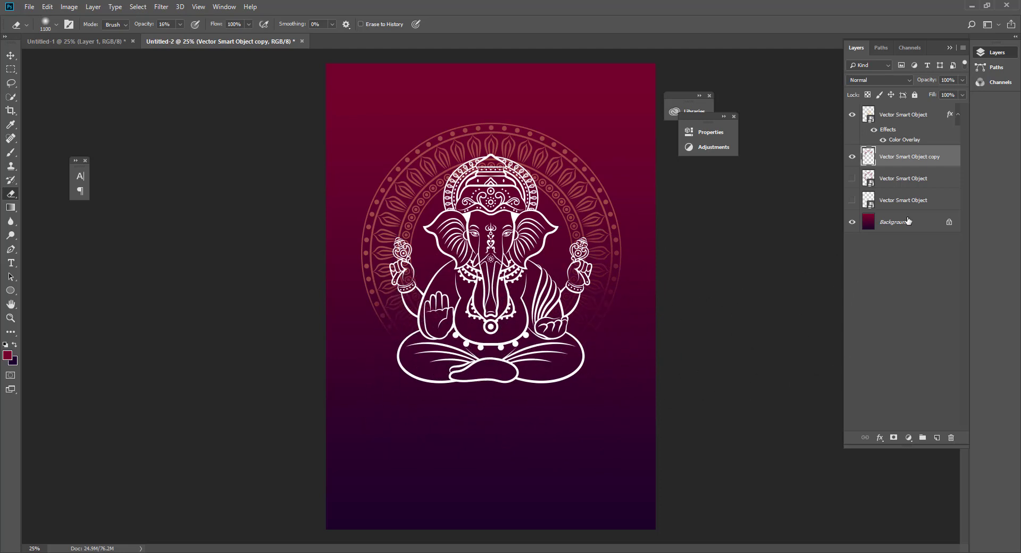
click(962, 81)
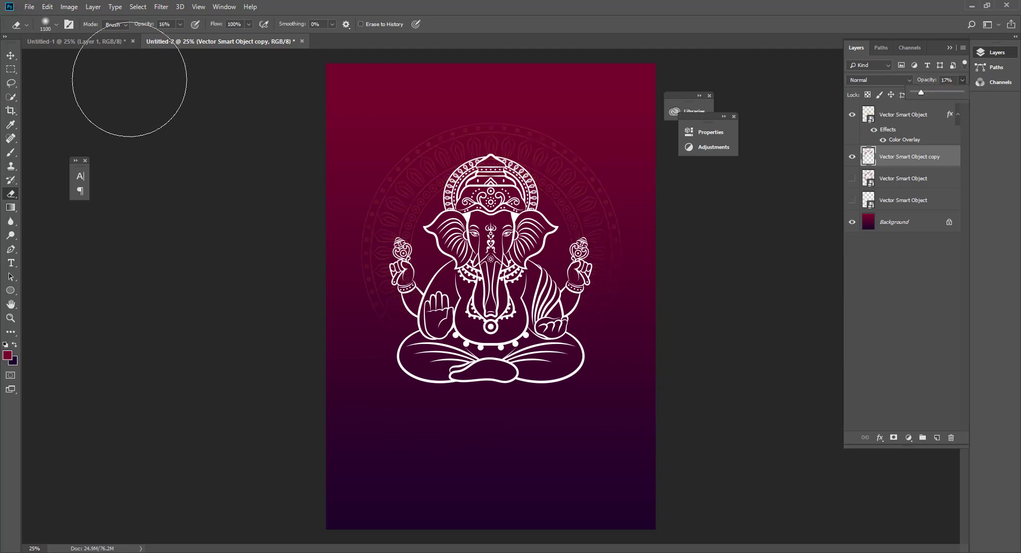
click(11, 56)
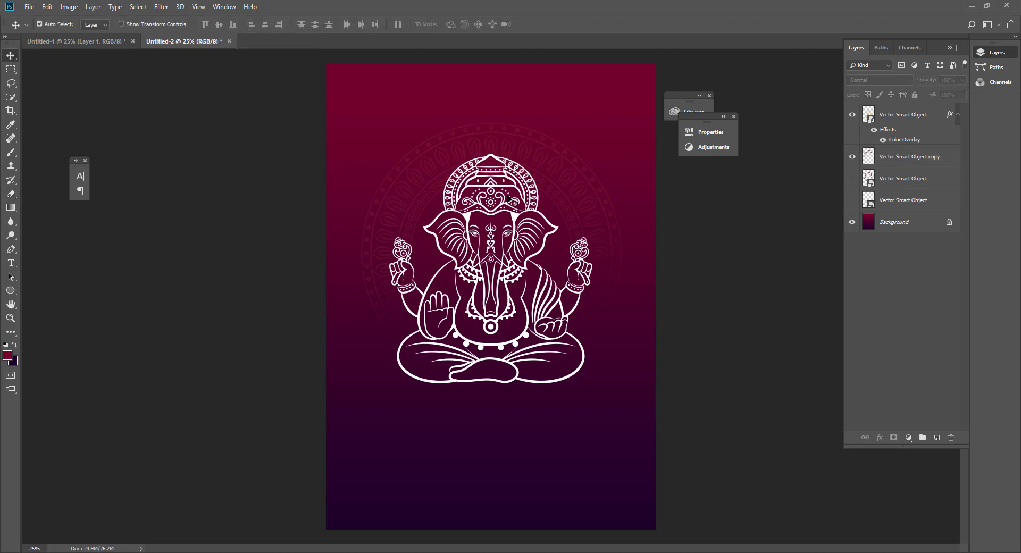
Reveal the gold lamp layer, move it to the top right and Alt-drag a copy up-left.
click(598, 197)
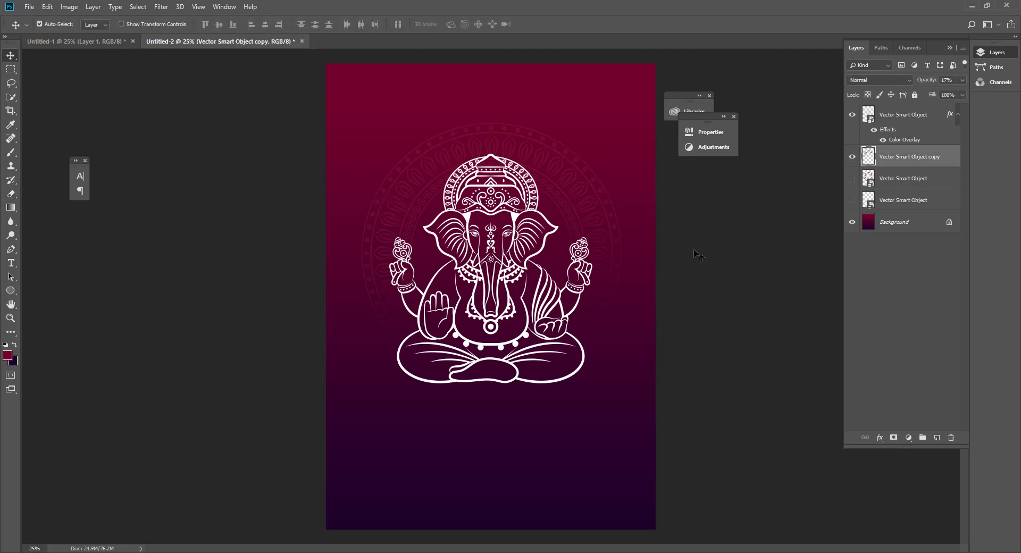
click(771, 218)
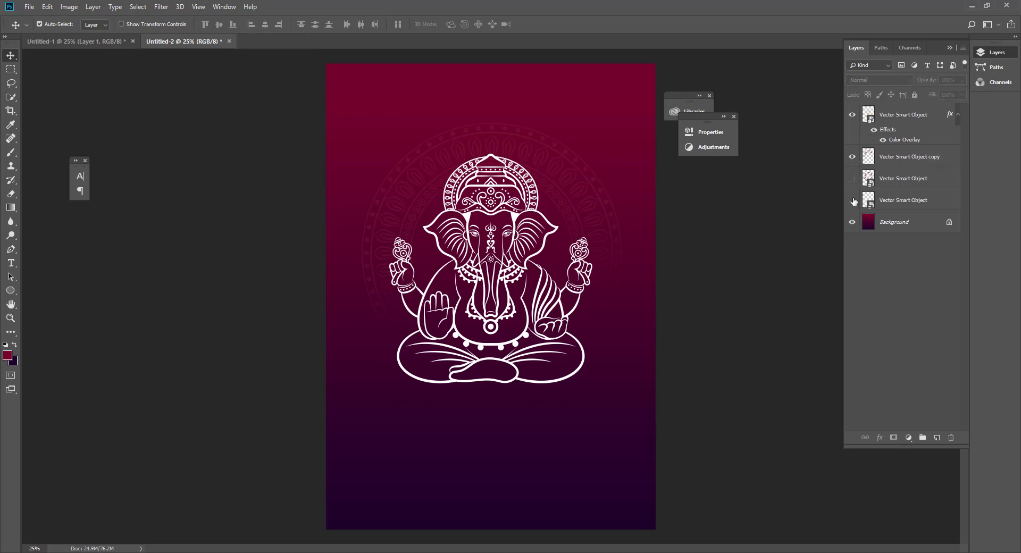
click(852, 200)
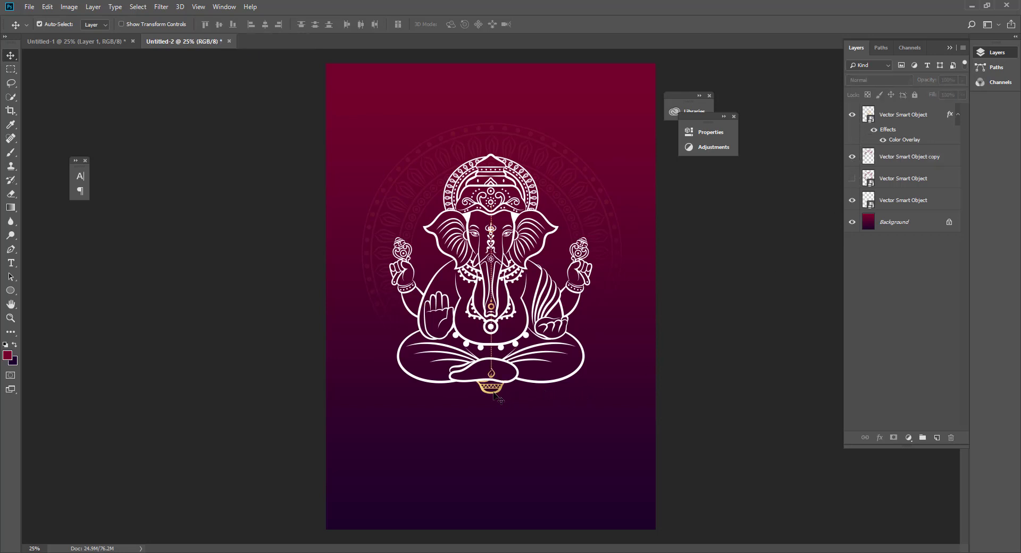
drag(494, 396, 594, 196)
click(706, 239)
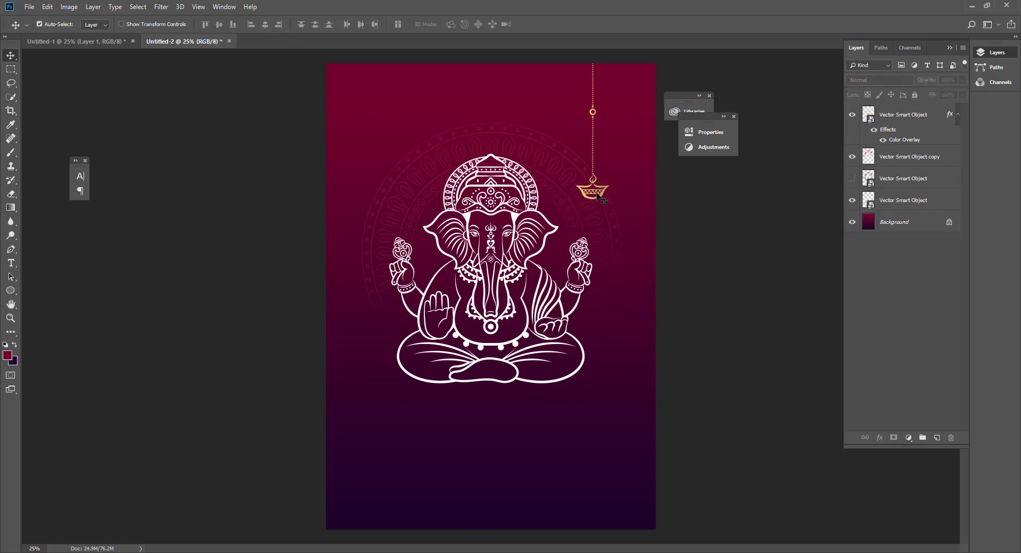
key(alt)
drag(594, 201, 562, 162)
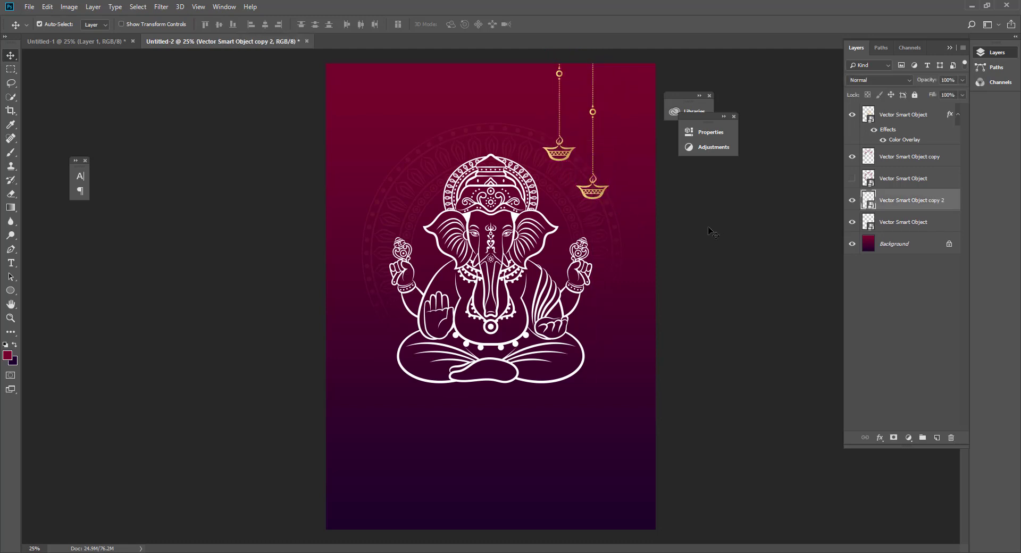
Scale the right-hand hanging lamp down to 73% with Free Transform.
click(593, 202)
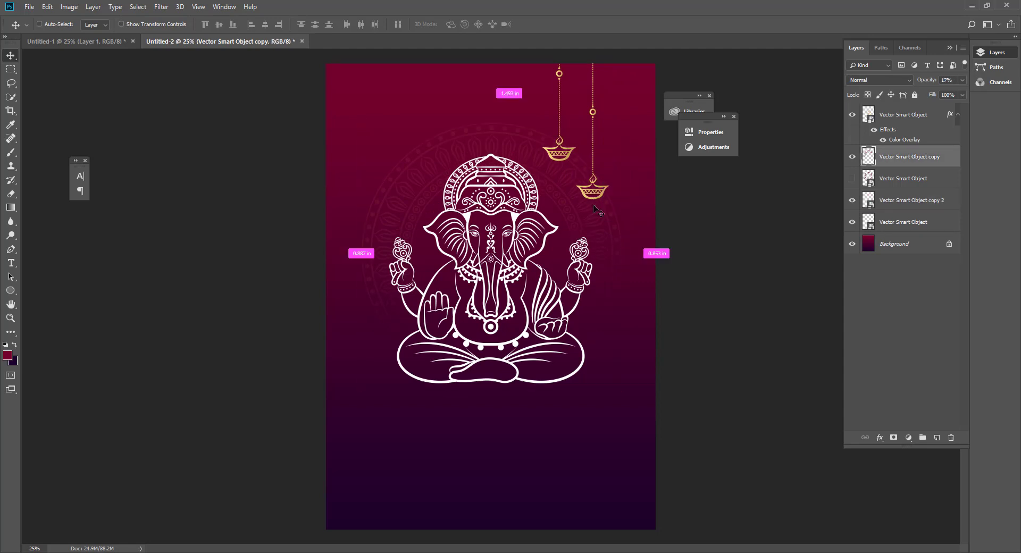
ctrl+click(597, 206)
click(588, 200)
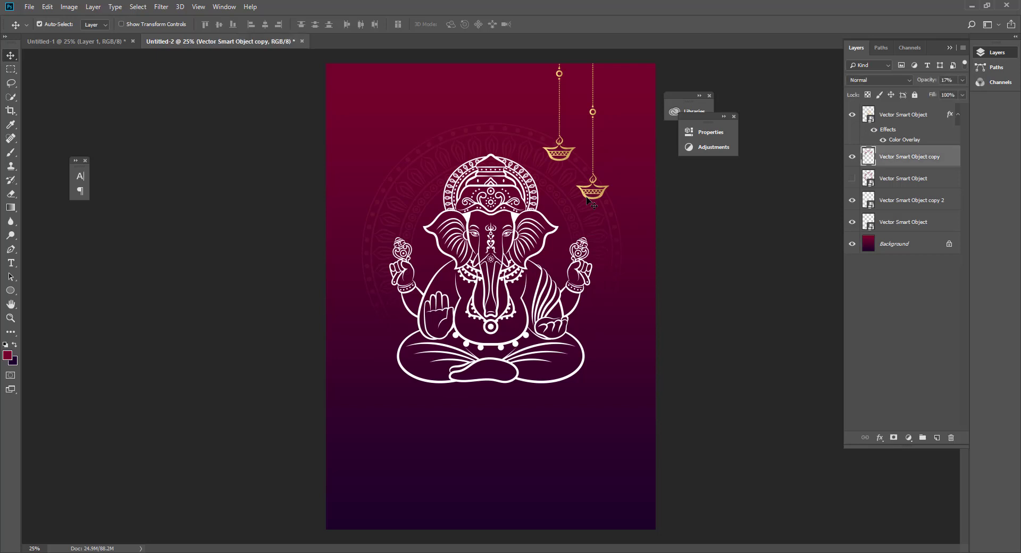
key(ctrl+t)
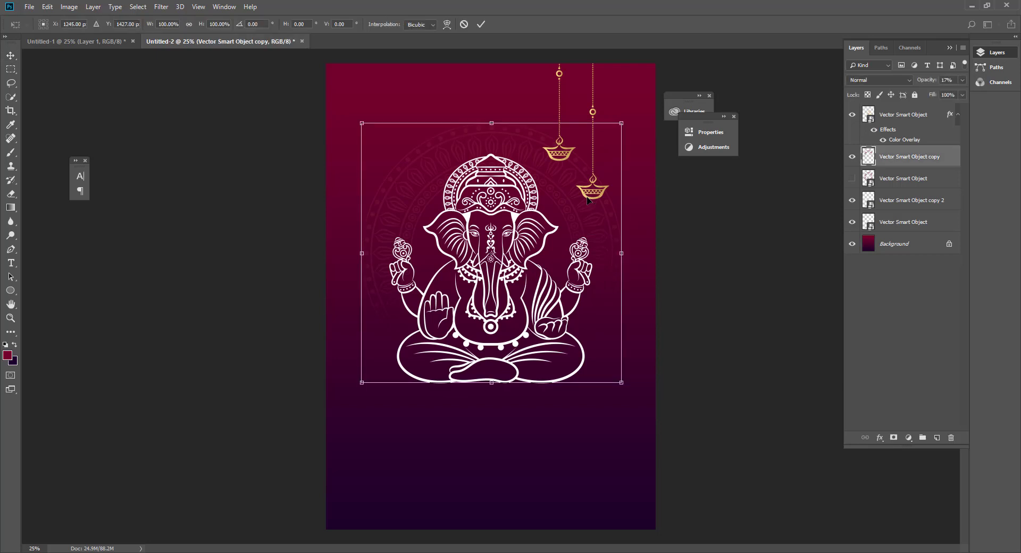
key(Return)
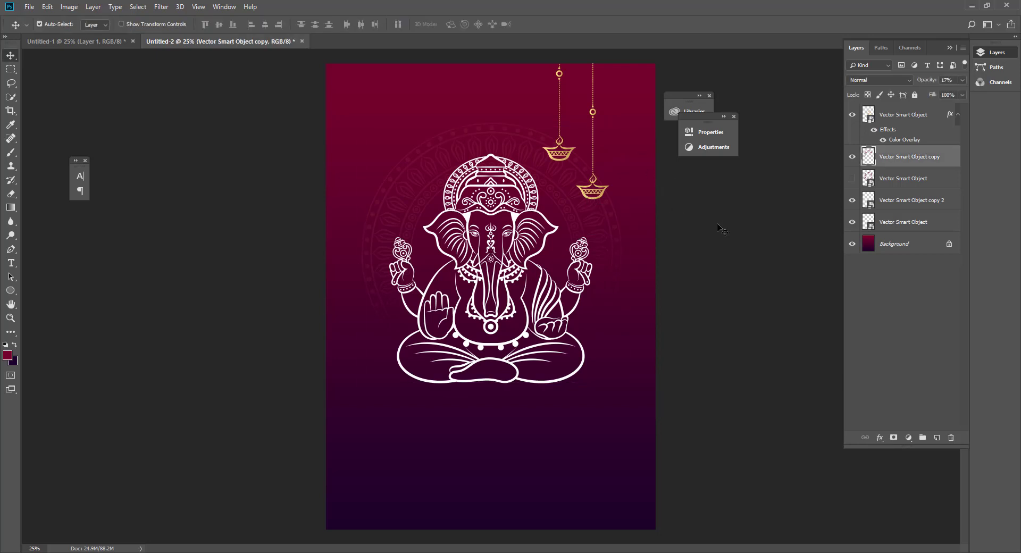
click(611, 192)
click(607, 188)
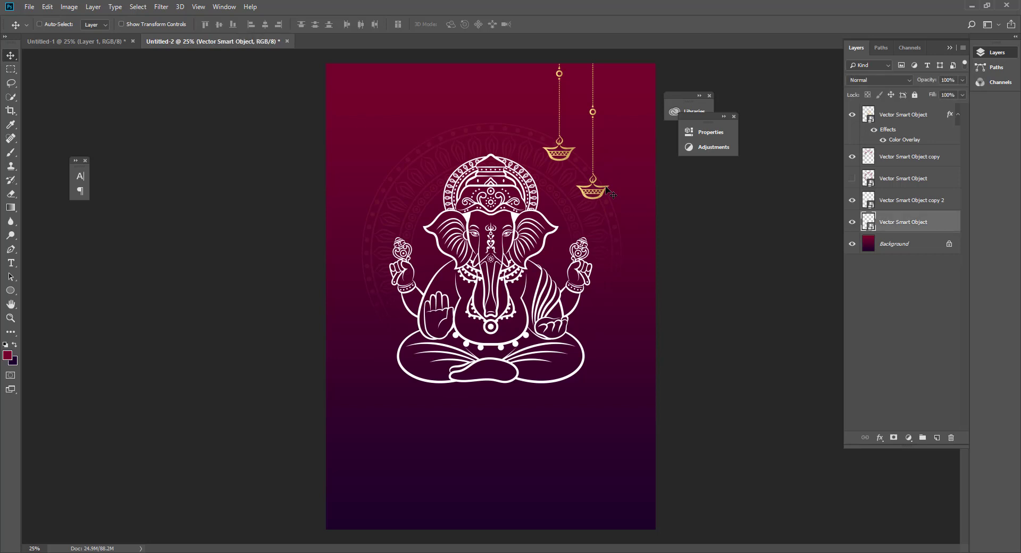
key(ctrl+t)
drag(612, 200, 606, 177)
key(Return)
Delete the left lamp copy and drag the remaining lamp lower on the page.
click(736, 224)
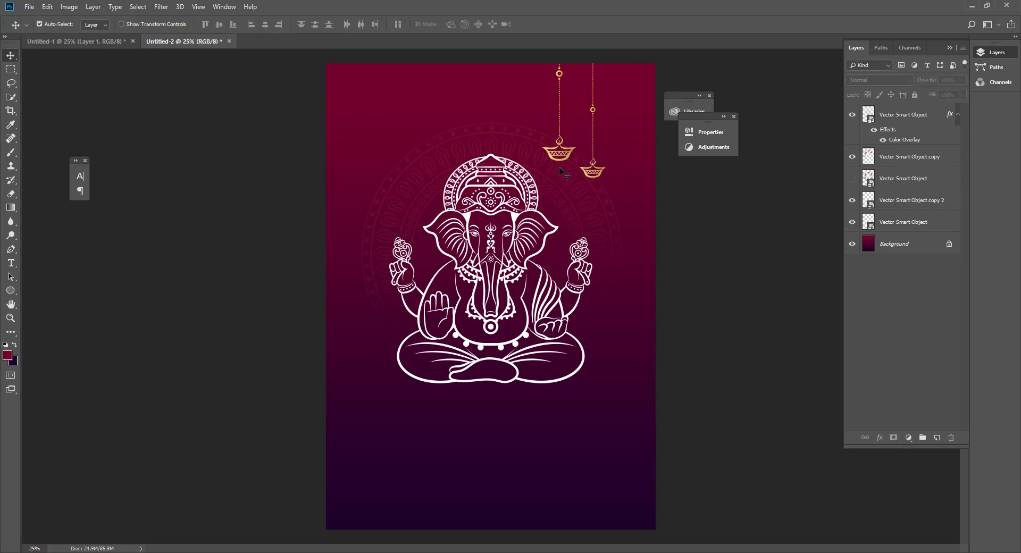
click(560, 163)
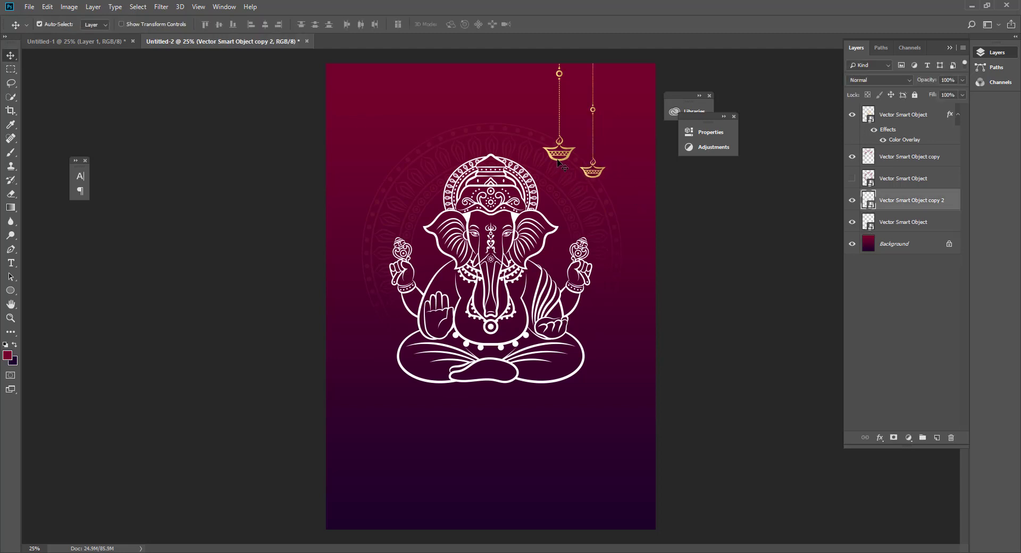
key(Delete)
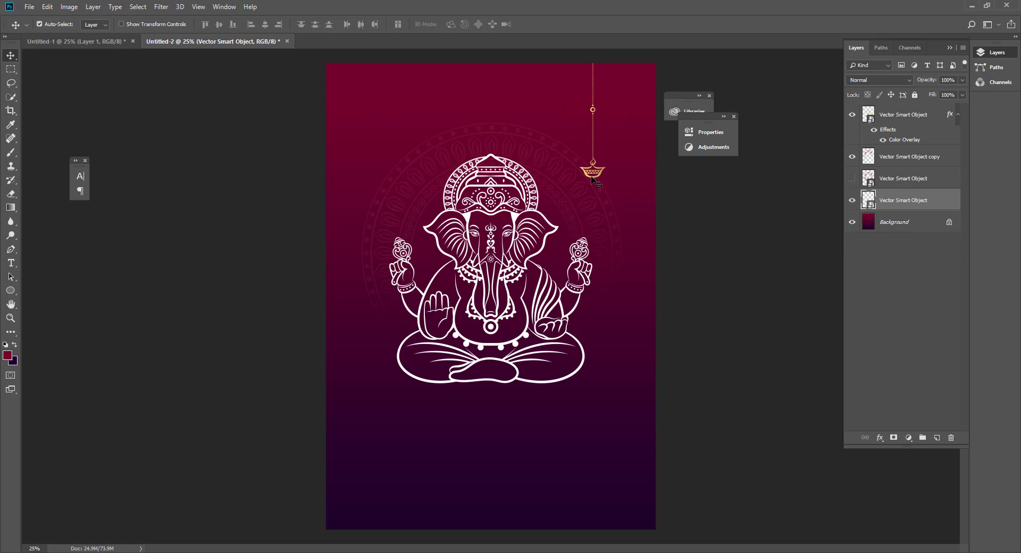
drag(592, 180, 593, 212)
Nudge the mandala and lamp layers together down one Shift+arrow step.
click(548, 291)
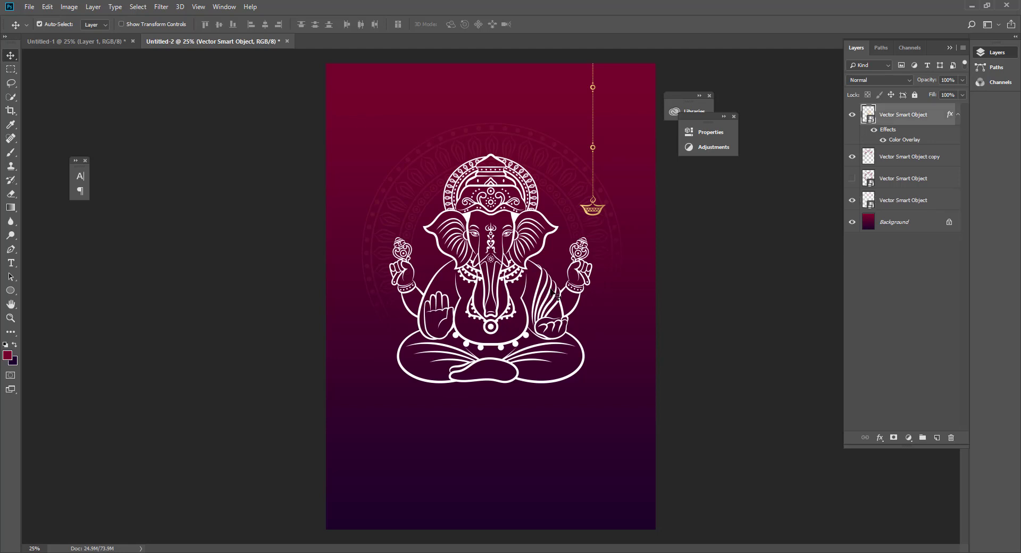
click(886, 158)
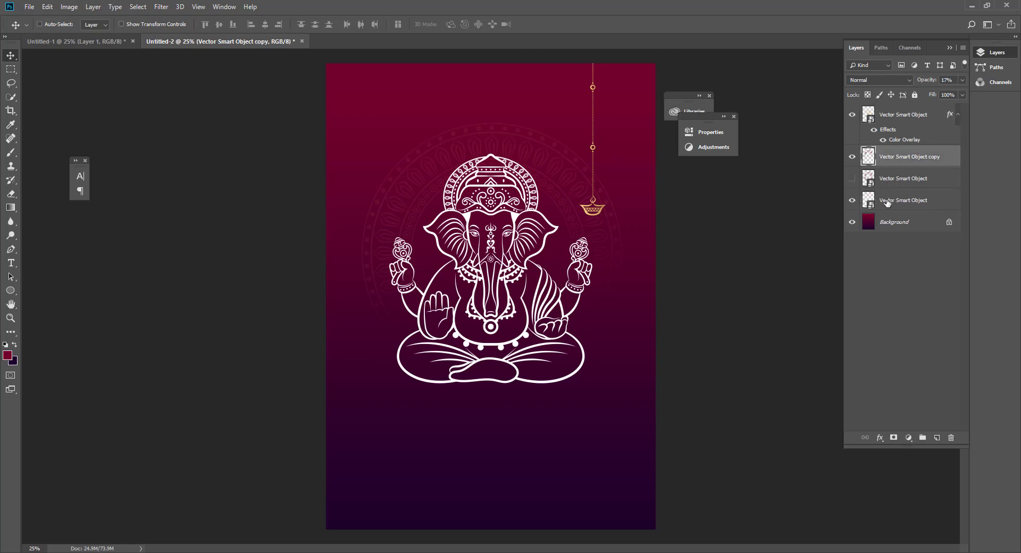
ctrl+click(889, 201)
key(shift+Down)
key(shift+Down)
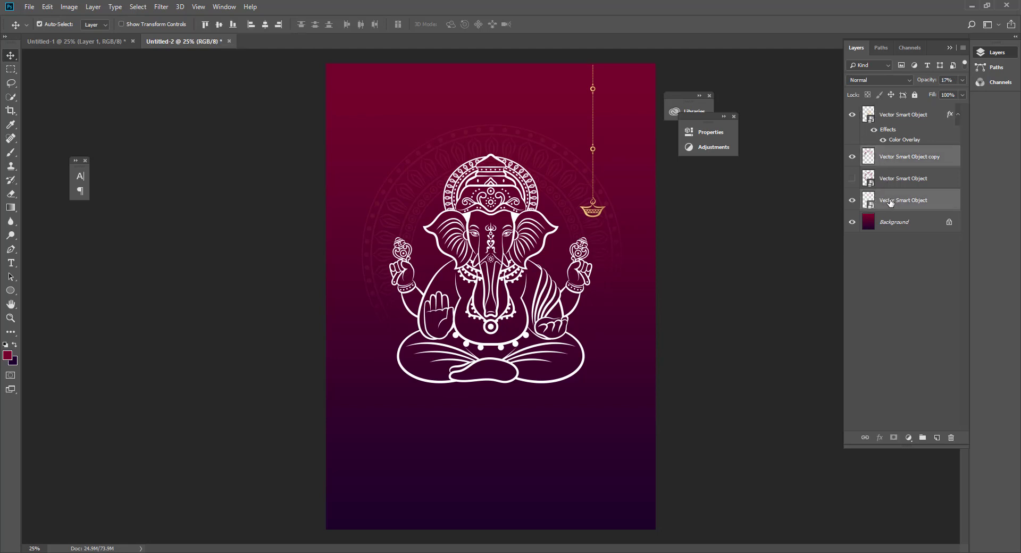
key(shift+Down)
key(shift+Up)
key(shift+Up)
key(shift+Up)
Nudge Ganesha and the mandala together down two Shift+Down steps.
click(899, 178)
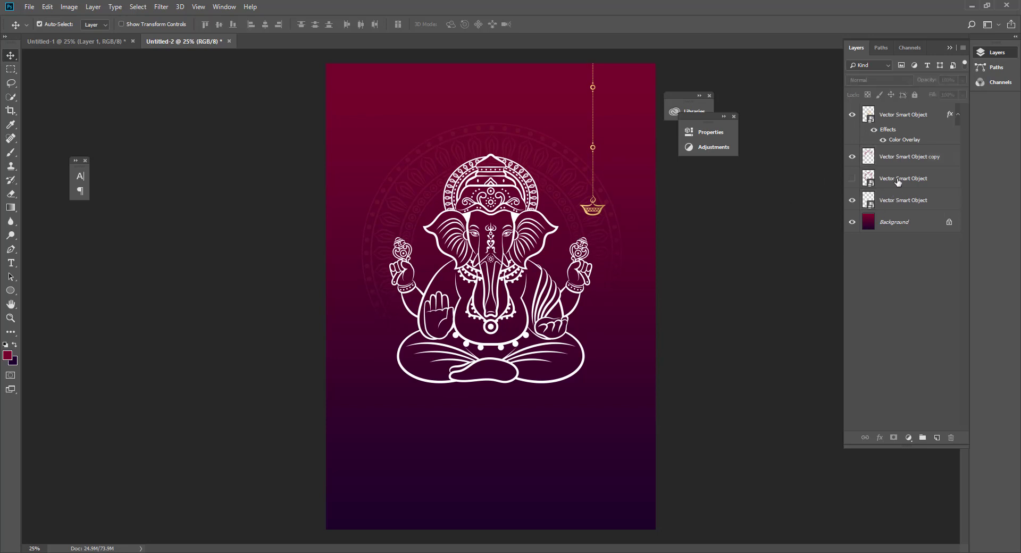
click(852, 178)
click(852, 180)
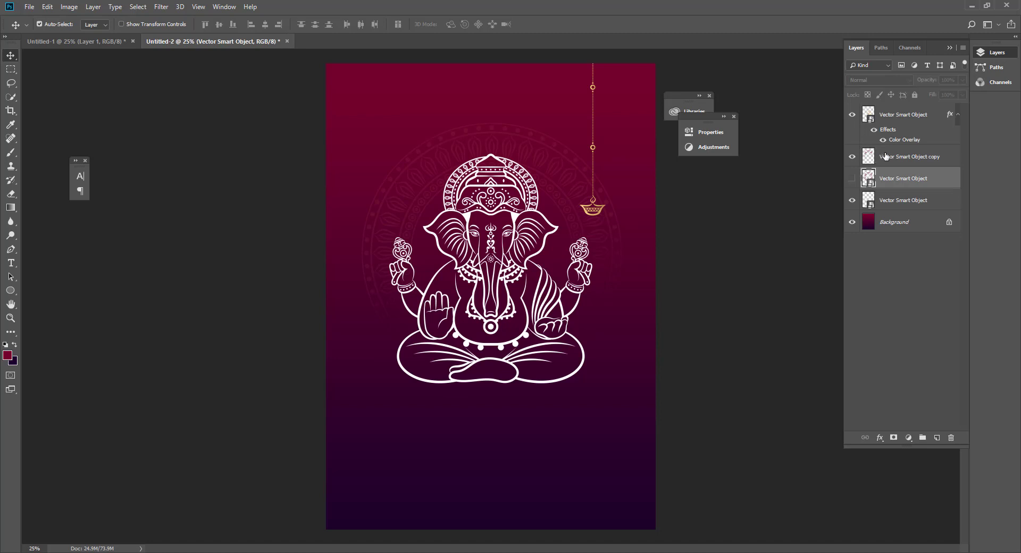
click(885, 157)
shift+click(892, 114)
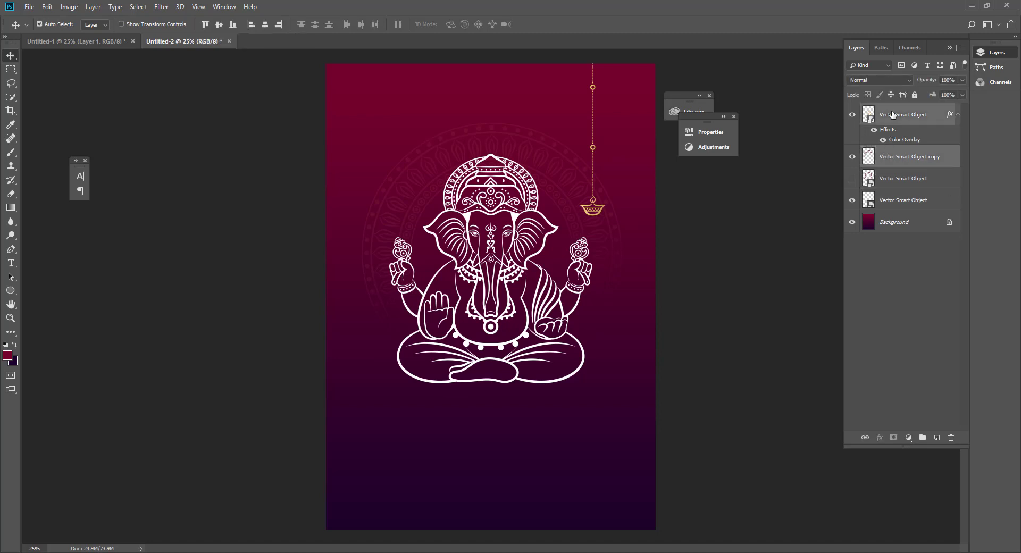
key(shift+Down)
key(shift+Down)
key(shift+Down)
key(shift+Down)
key(shift+Down)
key(shift+Down)
key(shift+Down)
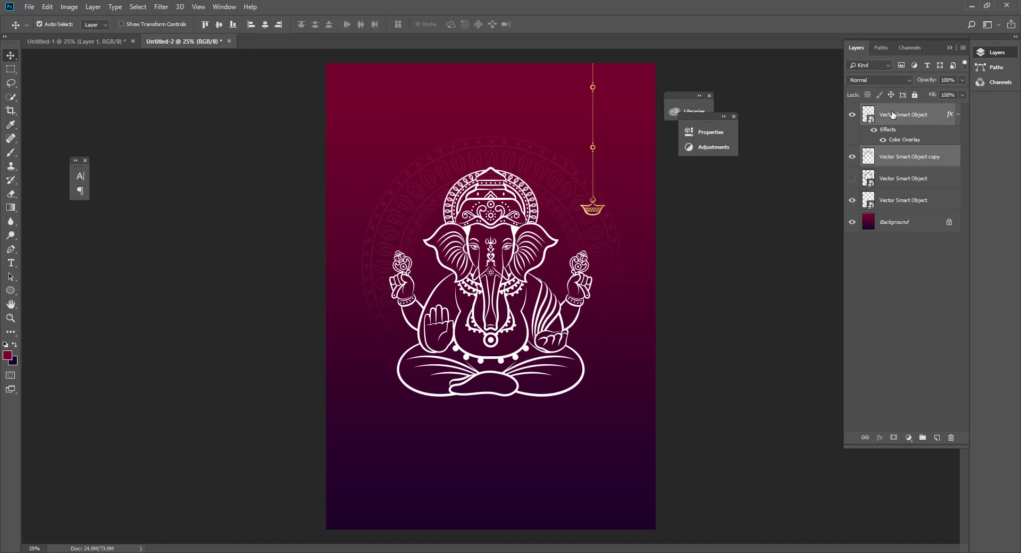
key(shift+Down)
key(shift+Down)
click(747, 274)
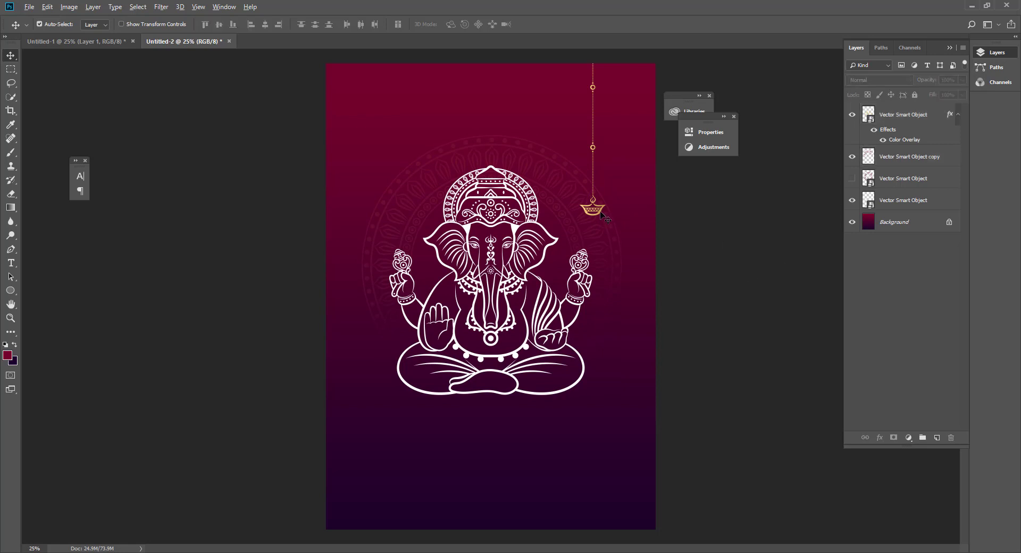
click(601, 214)
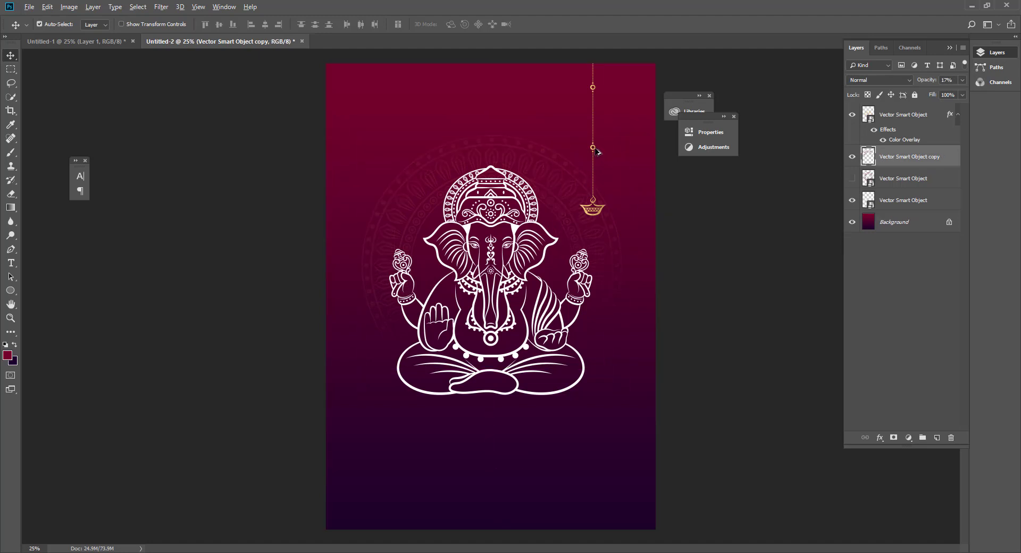
Alt-drag a copy of the hanging lamp up-left and nudge it slightly left.
drag(596, 152, 564, 100)
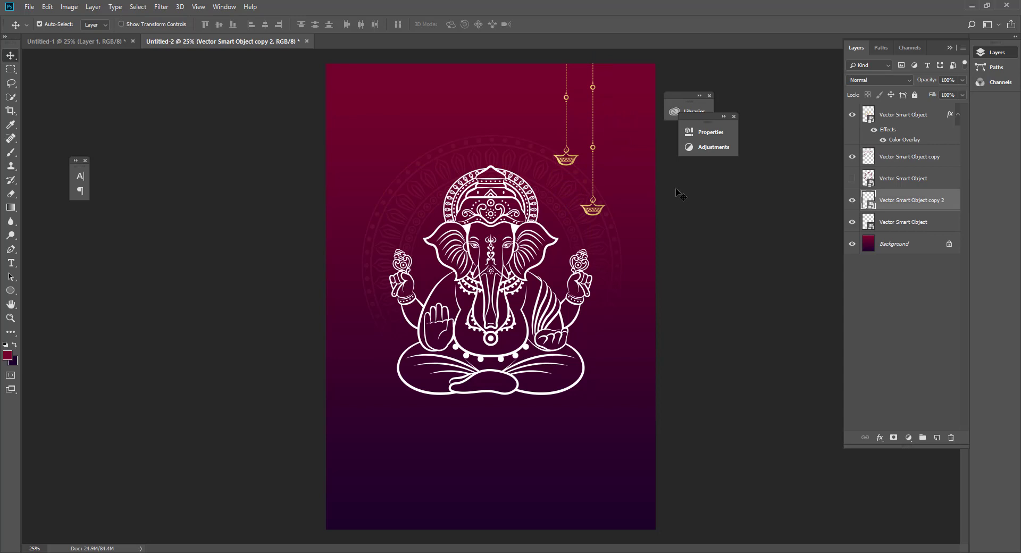
key(shift+Left)
key(shift+Left)
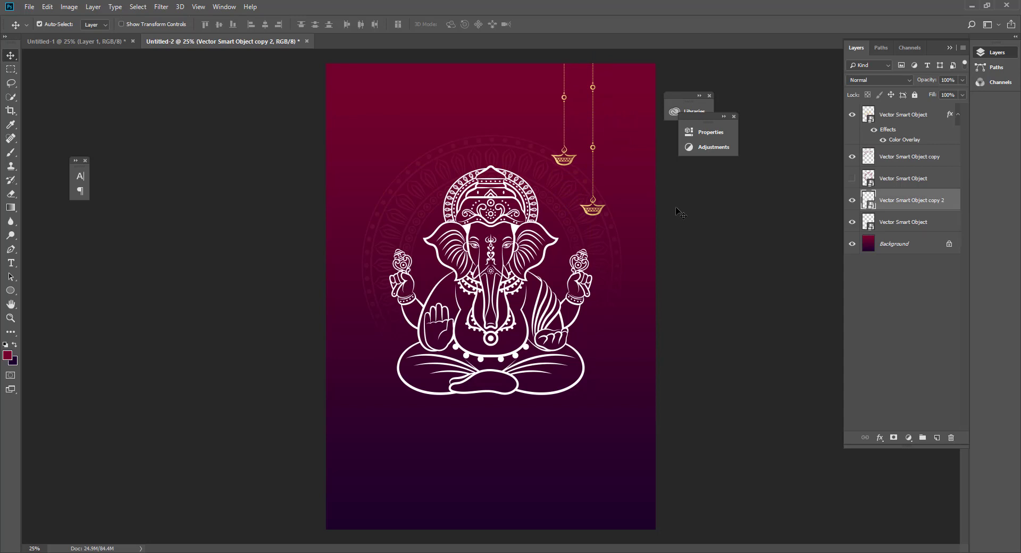
click(891, 223)
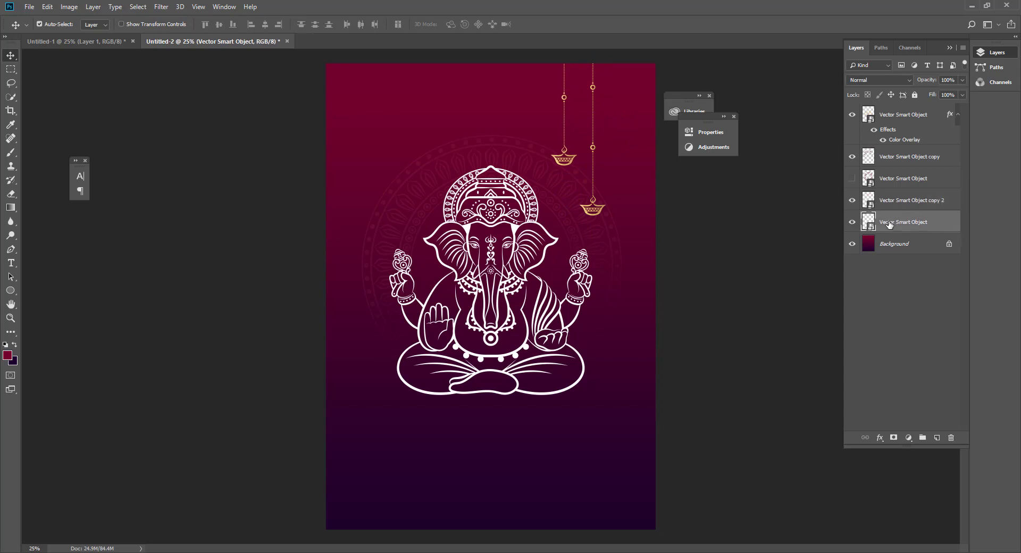
click(851, 222)
click(851, 222)
shift+click(895, 202)
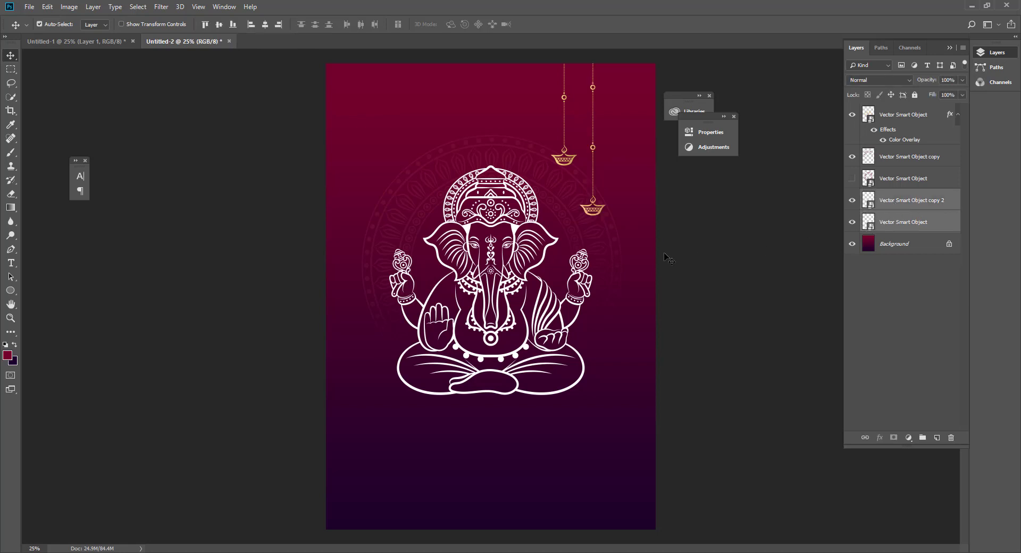
Duplicate both lamp layers with Ctrl+J and shift the copies two Shift-steps left.
click(593, 217)
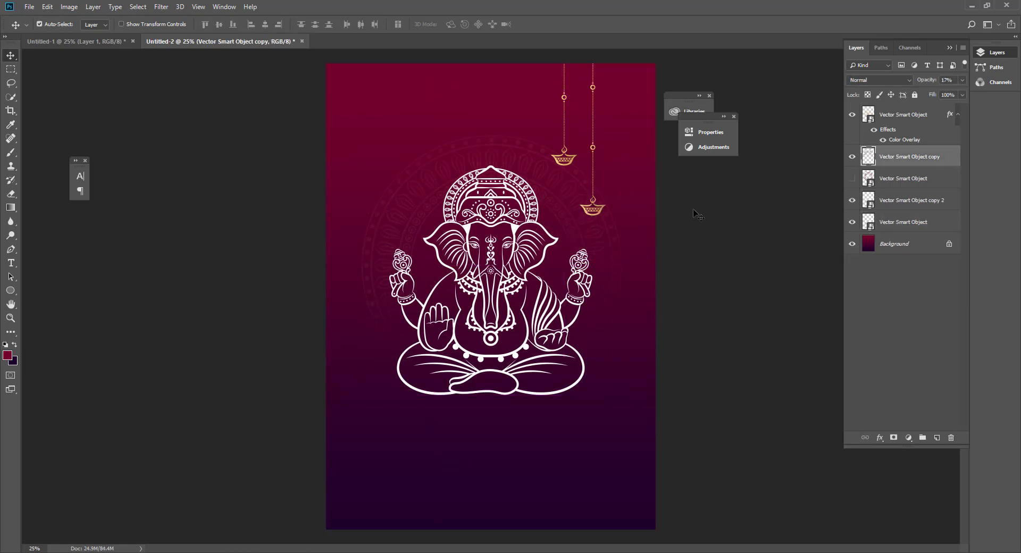
click(900, 202)
ctrl+click(893, 224)
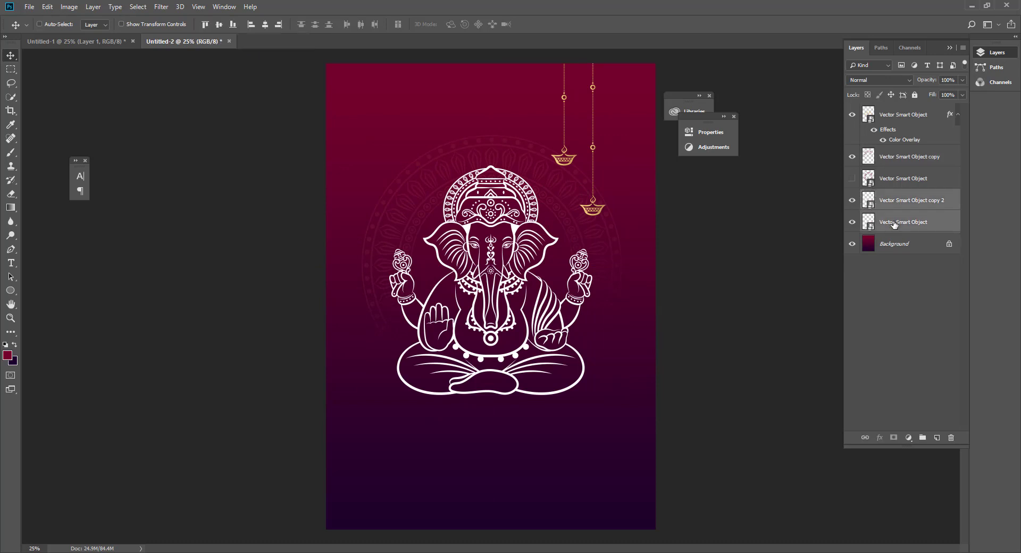
key(ctrl+j)
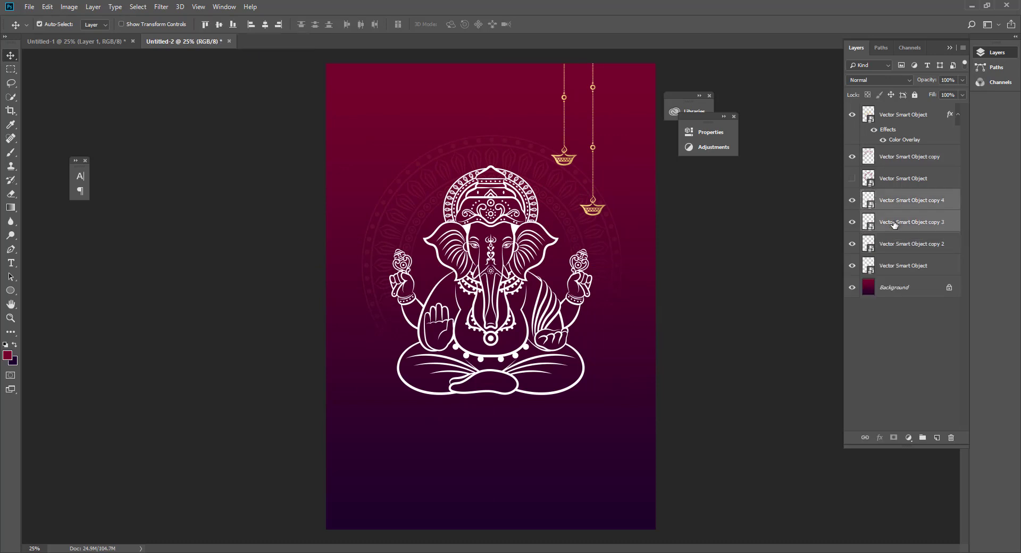
key(shift+Left)
key(shift+Left)
key(shift+Left)
key(shift+Left)
key(shift+Left)
key(shift+Left)
key(shift+Left)
key(shift+Left)
key(shift+Left)
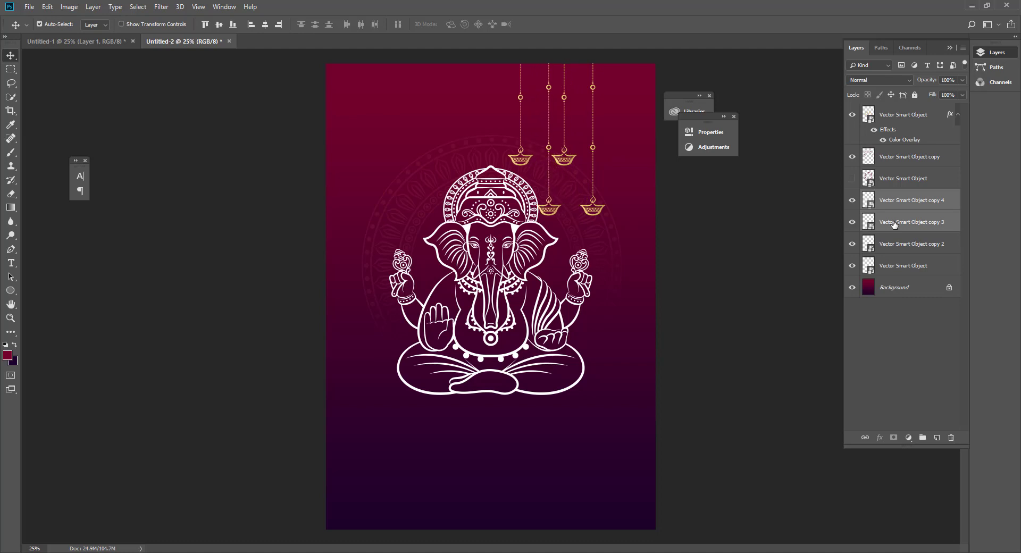
key(shift+Left)
key(shift+Left)
key(shift+Left)
key(ctrl+t)
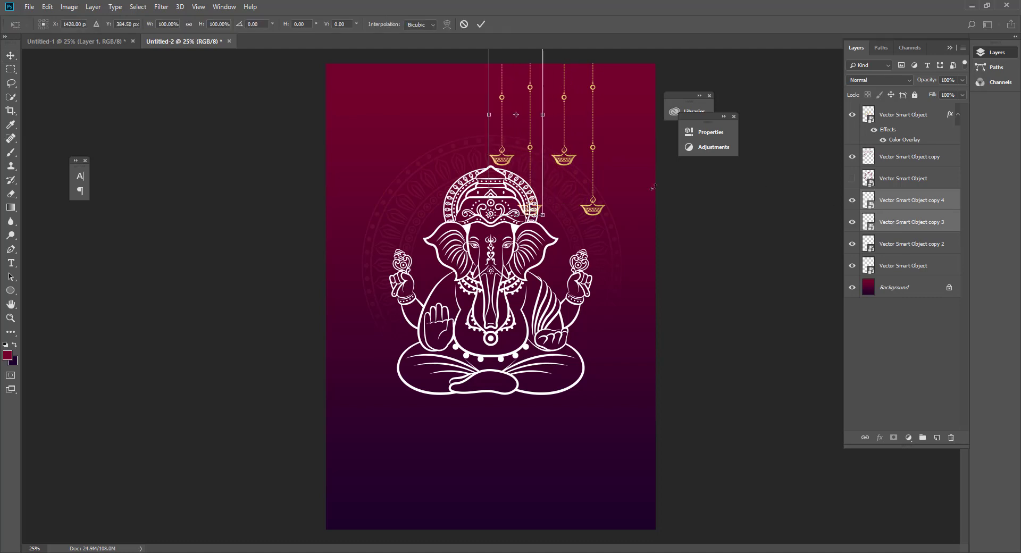
Flip the copied lamp pair horizontally and nudge it across to the upper left.
right_click(502, 167)
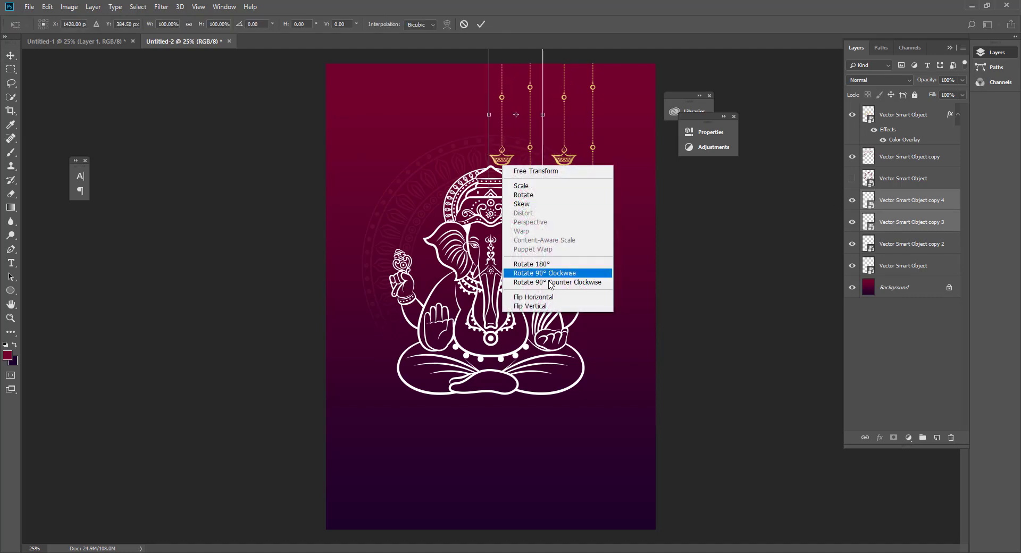
click(548, 299)
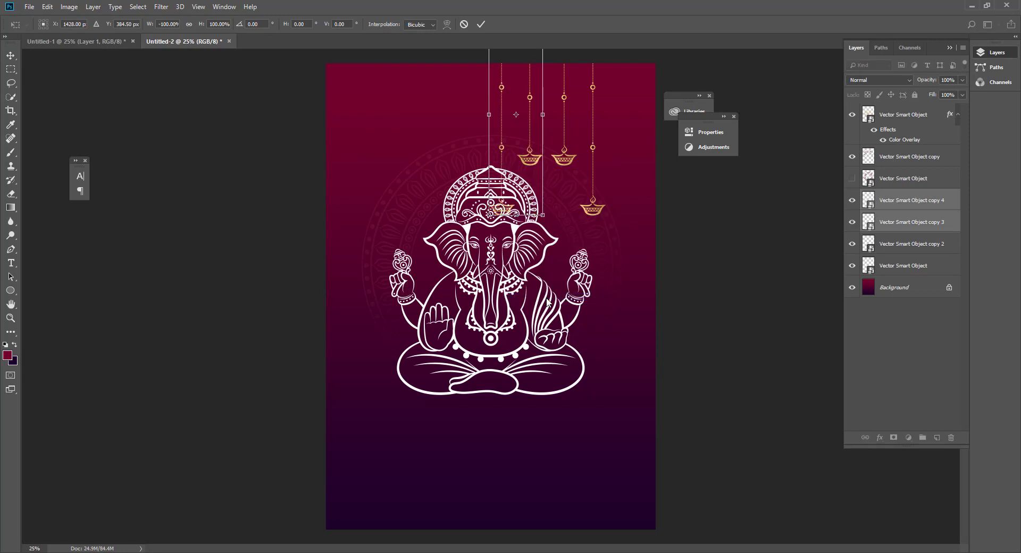
key(shift+Left)
key(shift+Left)
key(shift+Left)
key(shift+Left)
key(shift+Left)
key(shift+Left)
key(shift+Left)
key(shift+Left)
key(shift+Left)
key(shift+Left)
key(shift+Left)
key(shift+Left)
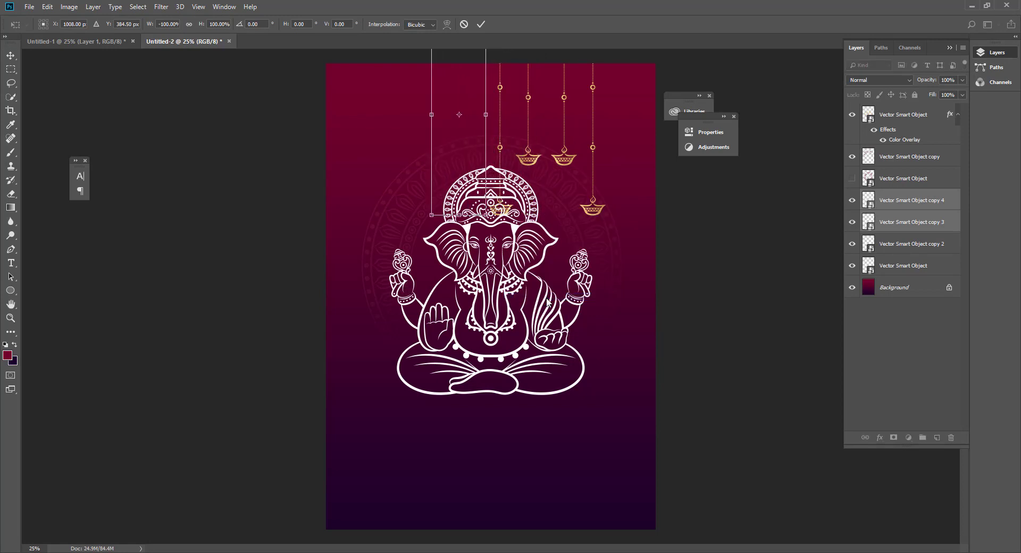
key(shift+Left)
key(shift+Left)
key(shift+Left)
key(shift+Left)
key(shift+Left)
key(shift+Left)
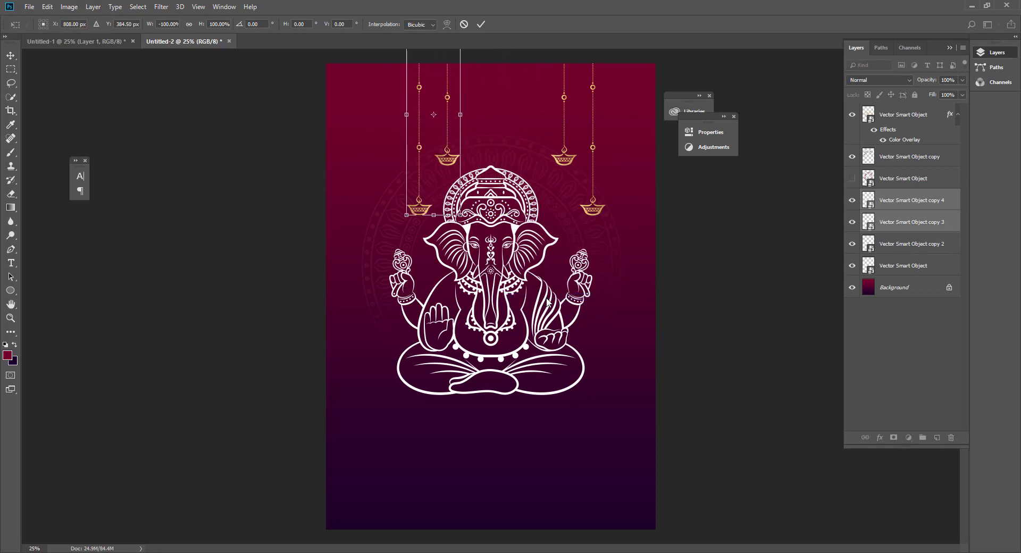
key(shift+Left)
key(shift+Left)
key(shift+Left)
key(shift+Left)
key(shift+Left)
key(shift+Left)
key(shift+Left)
key(shift+Left)
key(shift+Left)
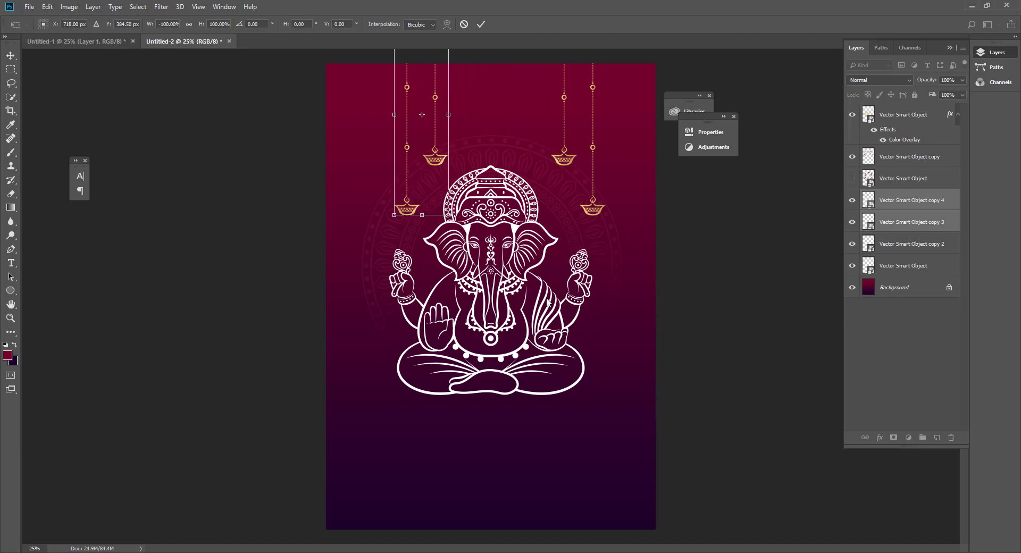
key(shift+Left)
key(shift+Left)
key(shift+Left)
key(shift+Left)
key(shift+Left)
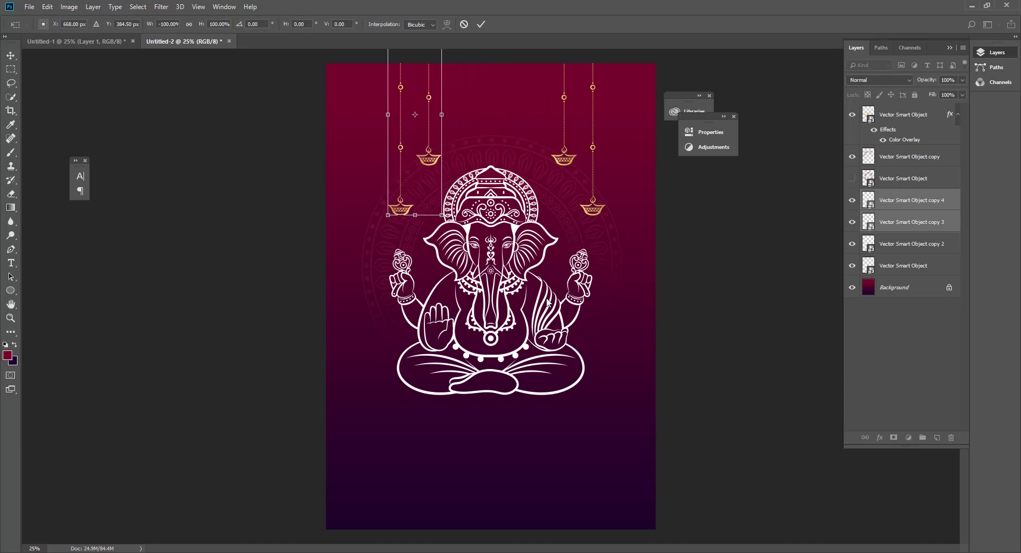
key(shift+Left)
key(shift+Left)
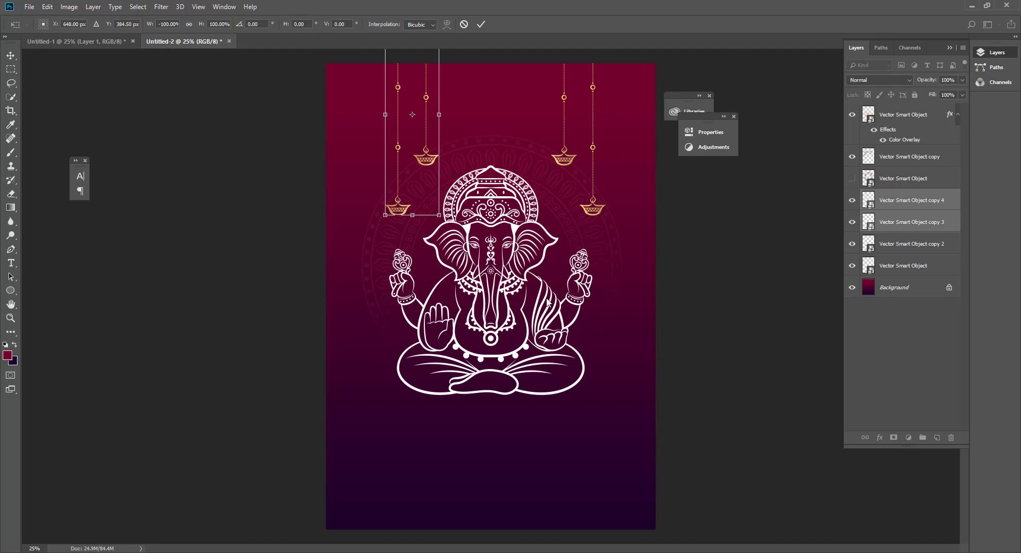
key(shift+Left)
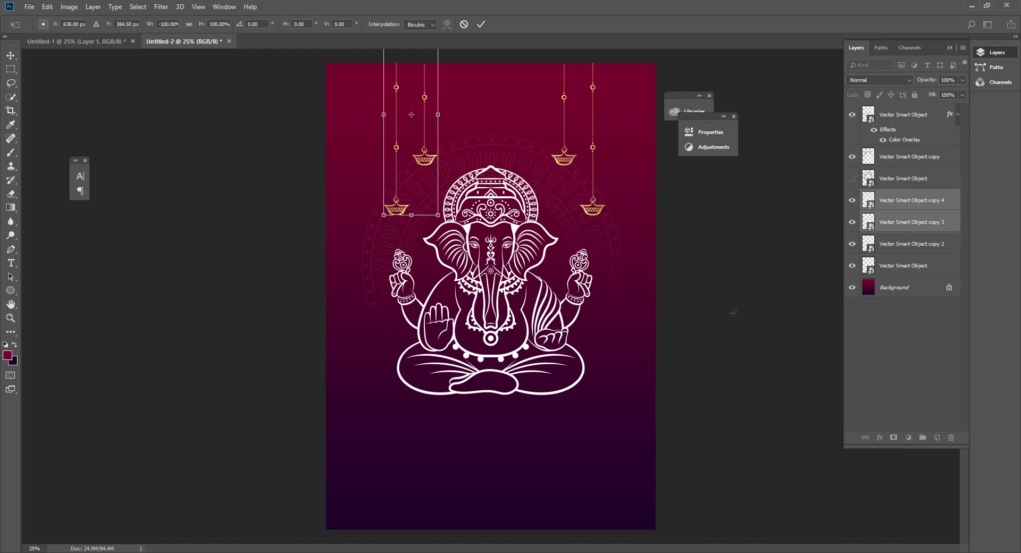
key(Left)
key(Left)
key(Left)
key(Left)
key(Left)
key(Left)
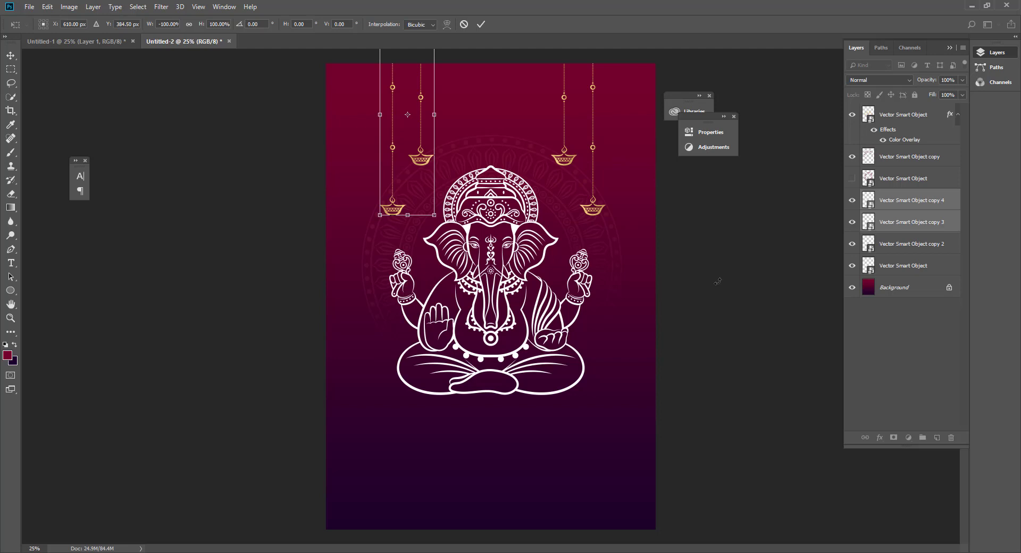
key(Left)
key(Left)
key(Left)
key(Left)
key(Left)
key(Left)
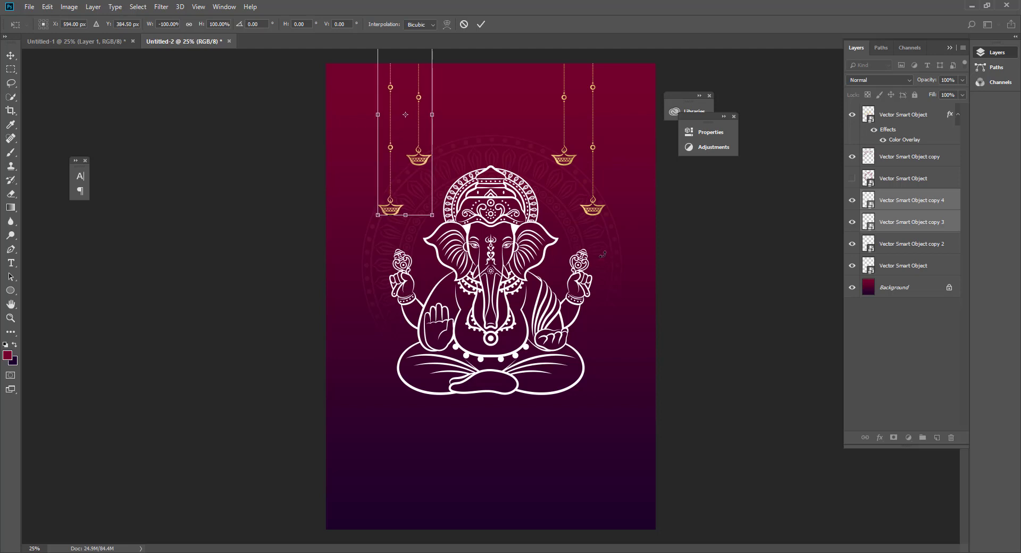
key(Return)
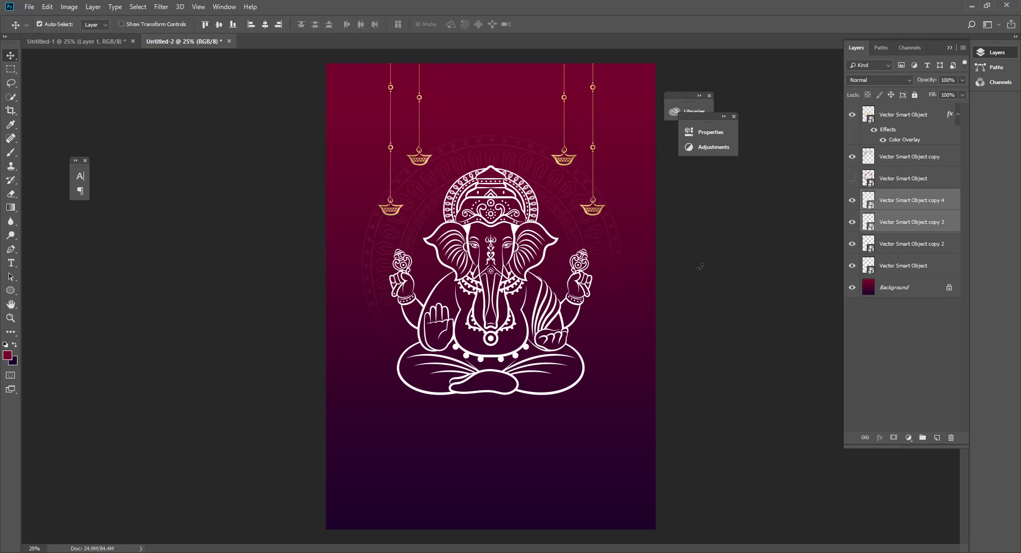
click(699, 266)
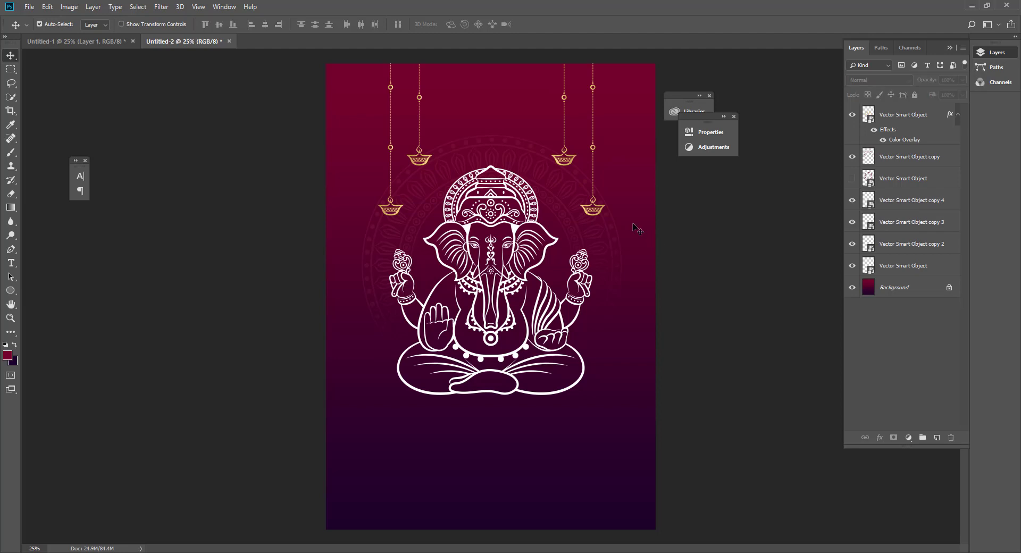
Add a Multiply drop shadow to Ganesha: 28% opacity, 23 px distance, 38 px size.
click(509, 306)
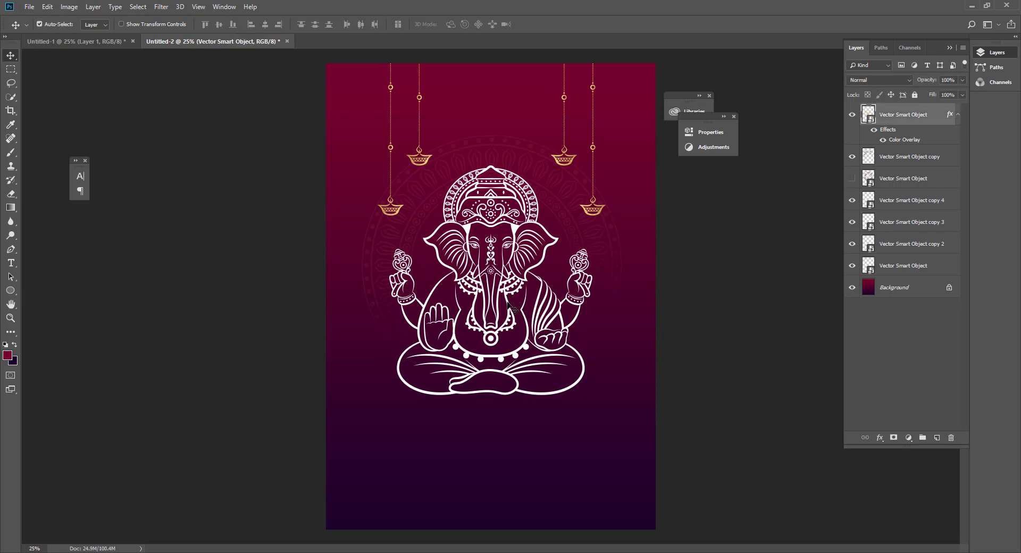
click(880, 437)
click(893, 548)
drag(617, 149, 633, 147)
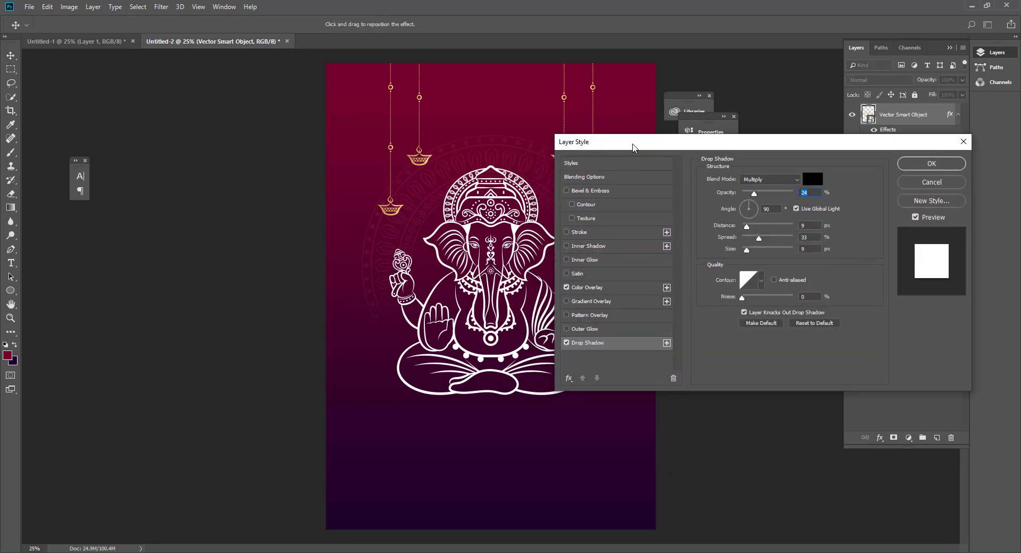
drag(746, 225, 750, 227)
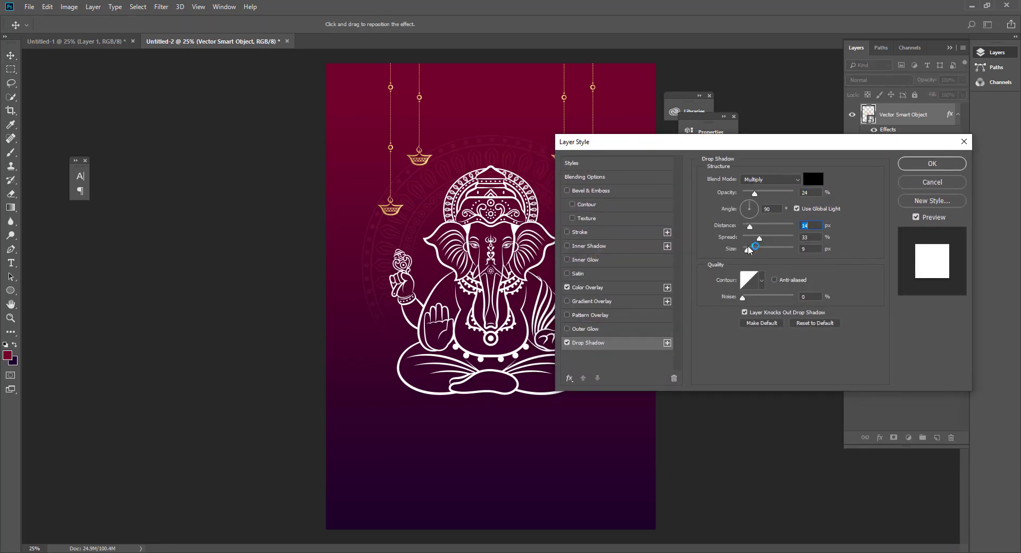
click(748, 248)
drag(761, 240, 755, 229)
drag(755, 193, 762, 197)
drag(747, 249, 746, 250)
click(932, 163)
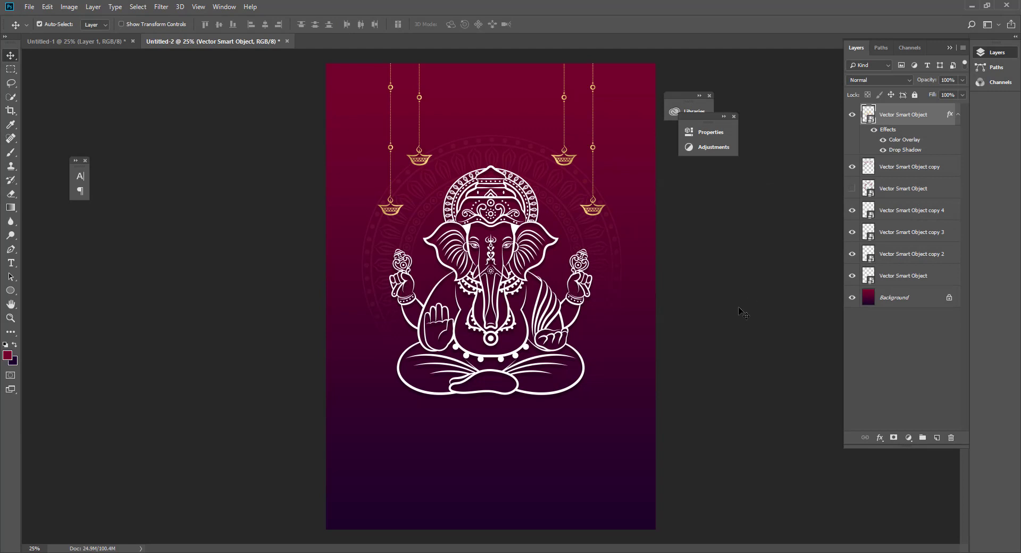
click(7, 356)
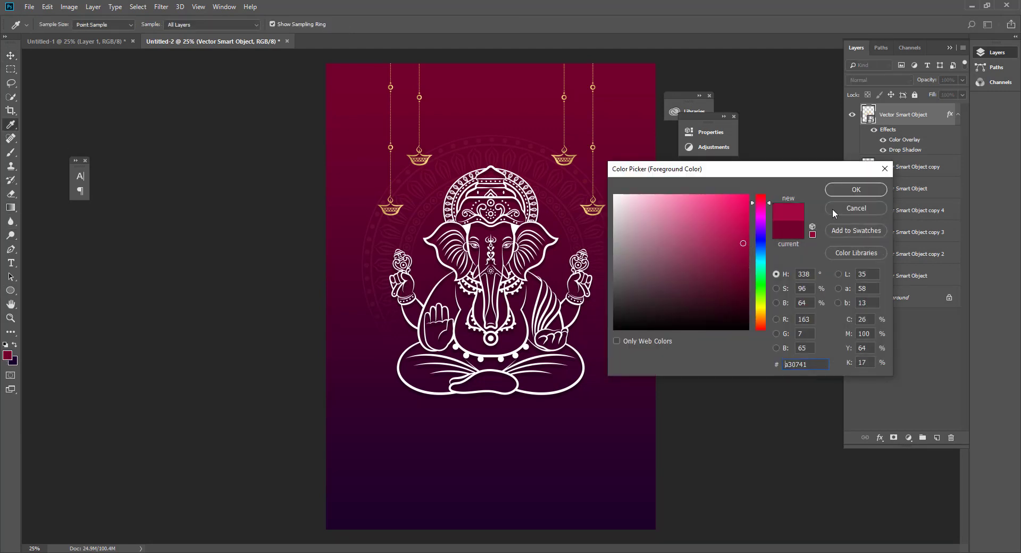
Paint a large soft pink glow on a new layer above the Background, centred behind Ganesha.
click(856, 189)
click(13, 153)
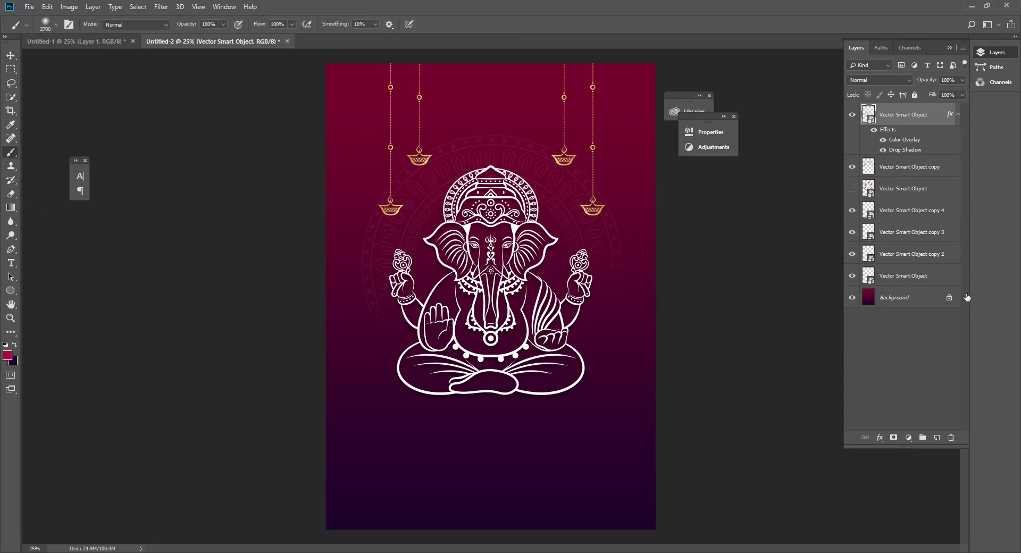
click(937, 276)
click(918, 301)
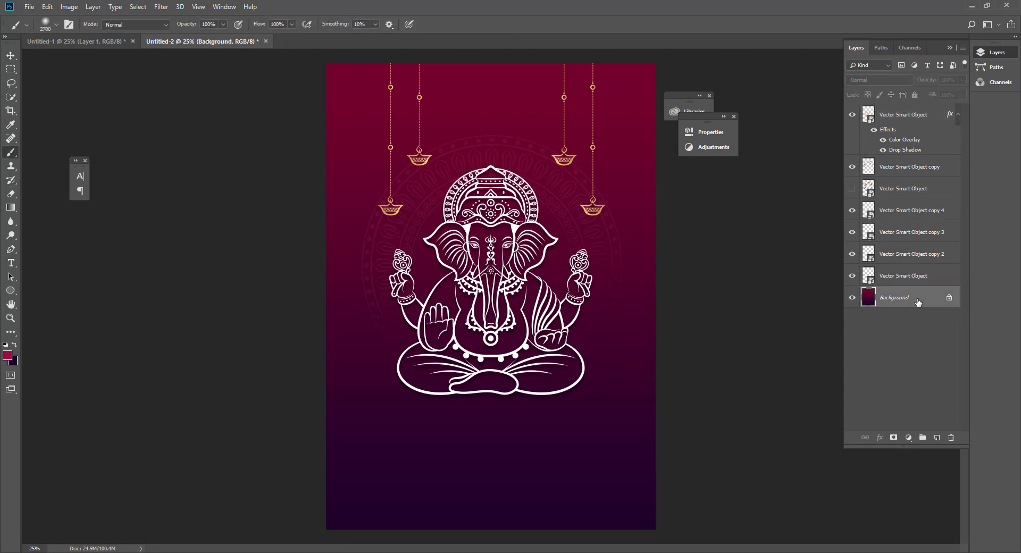
key(ctrl+shift+n)
key(Return)
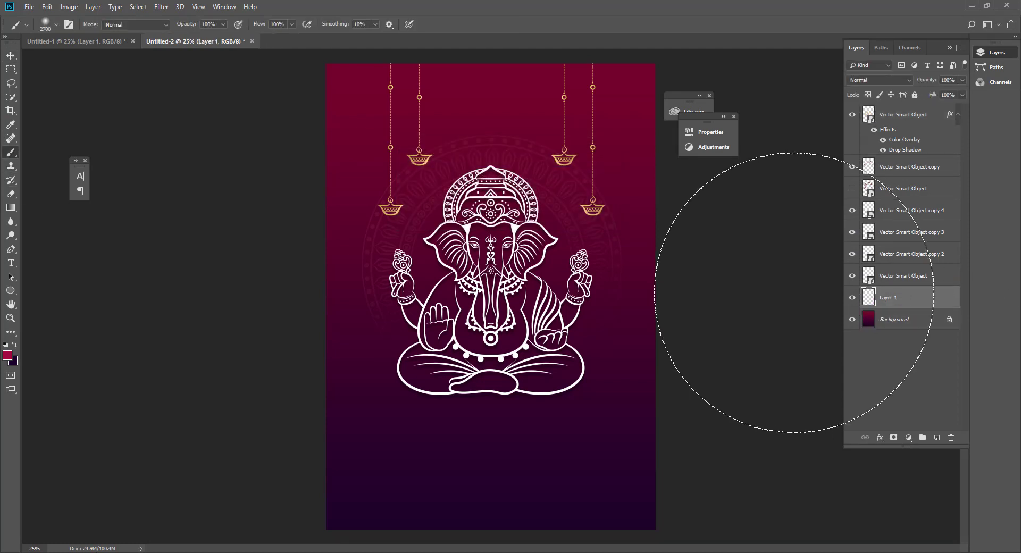
click(489, 326)
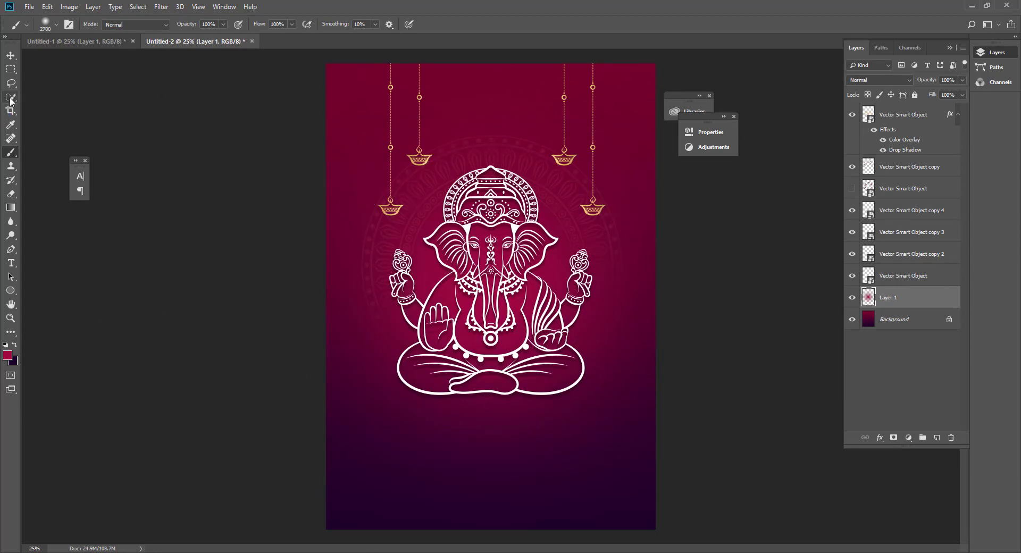
Switch to the Move tool and select the Ganesha layer.
click(11, 56)
click(194, 170)
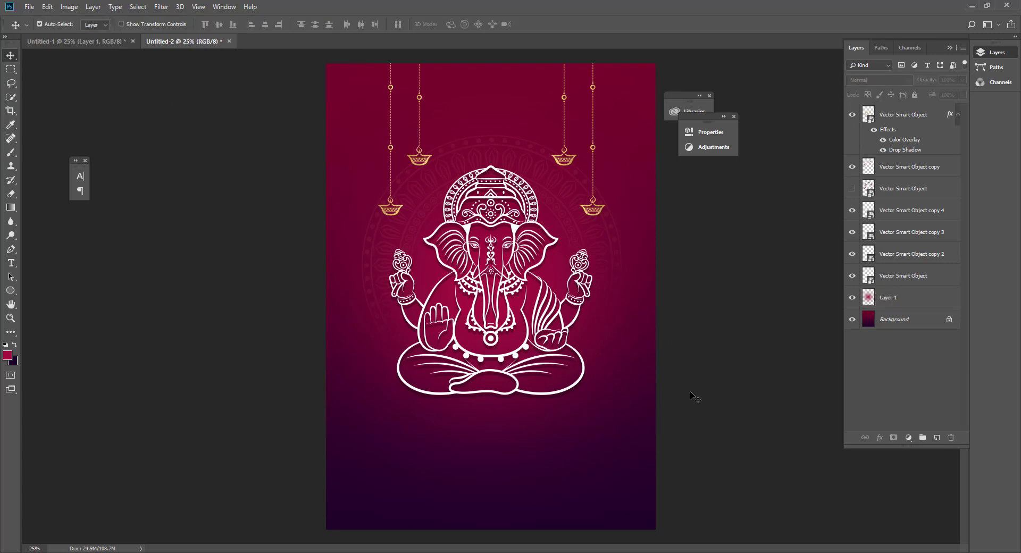
click(508, 395)
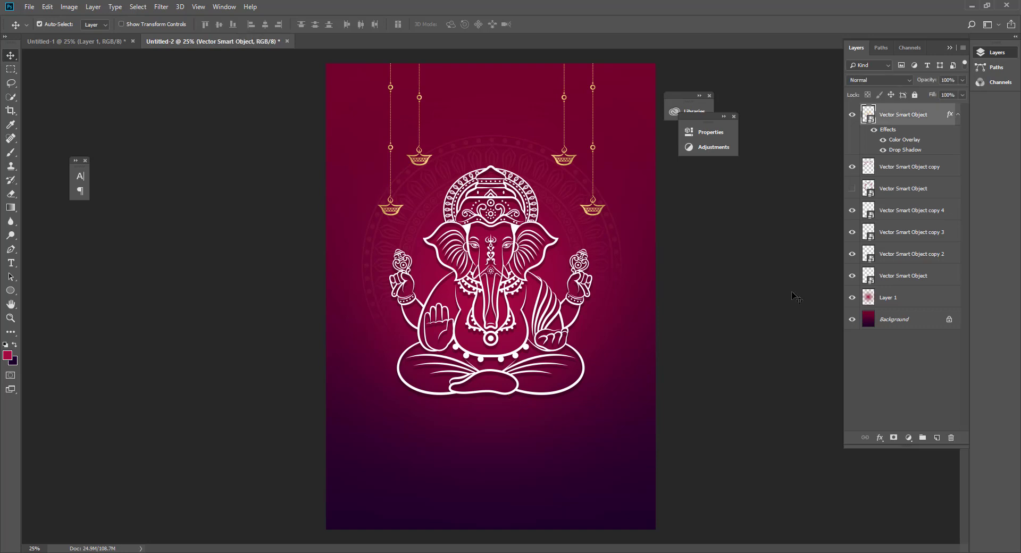
Pull Ganesha's drop shadow in to 36% opacity, 75°, 15 px distance, 6 px size, and apply.
double_click(904, 150)
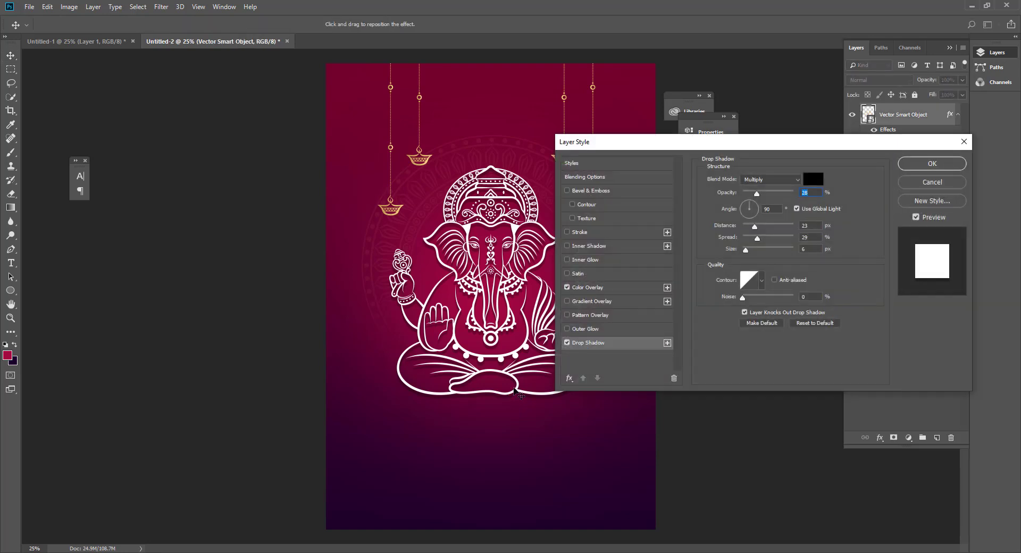
drag(514, 390, 514, 387)
drag(513, 390, 514, 391)
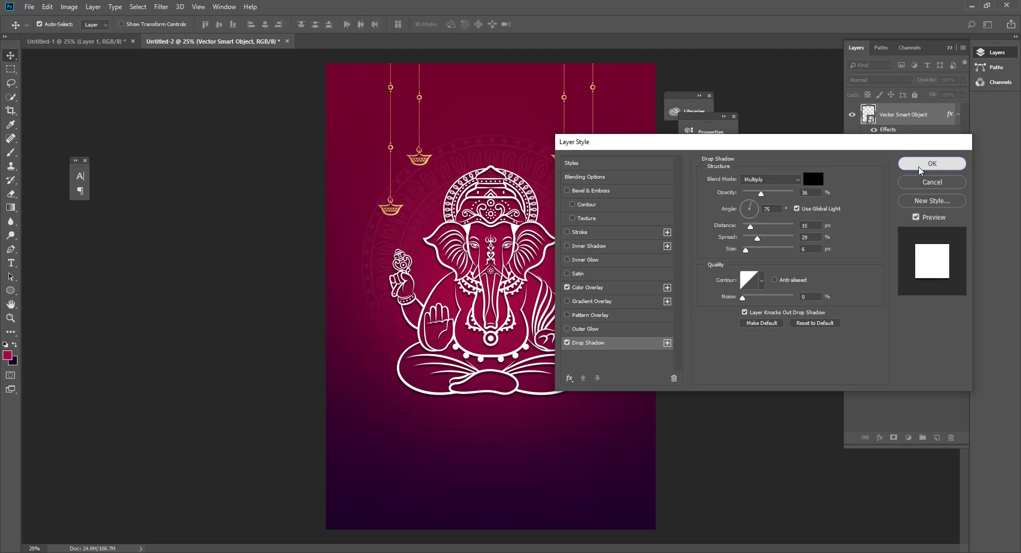
click(932, 163)
Draw a long thin ellipse under Ganesha and fill it solid black from the swatches.
click(10, 290)
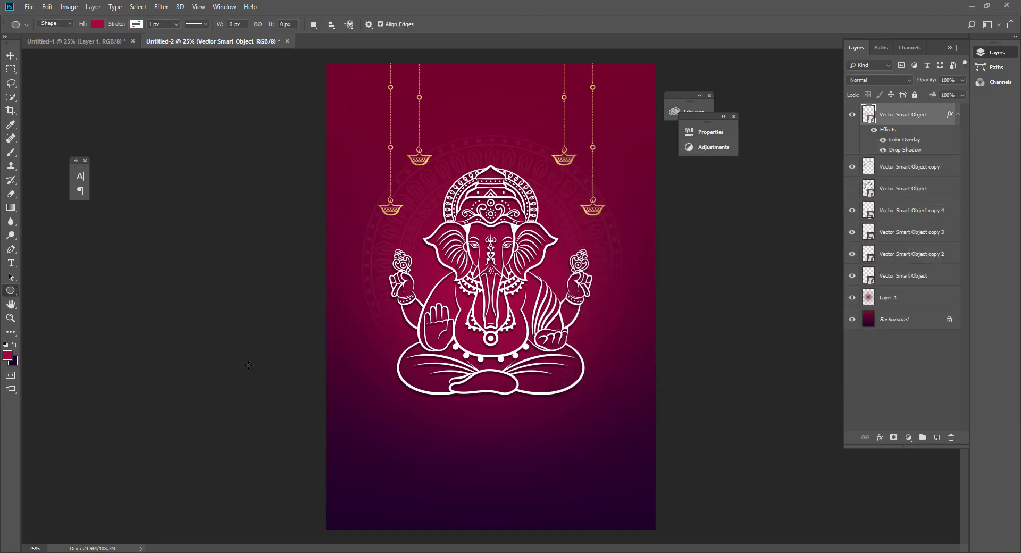
drag(369, 401, 613, 403)
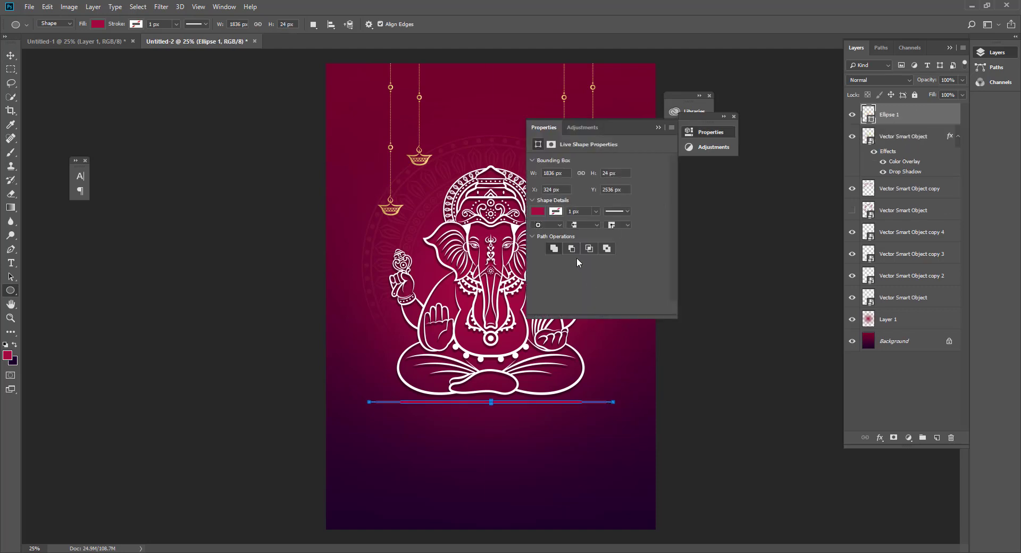
click(538, 212)
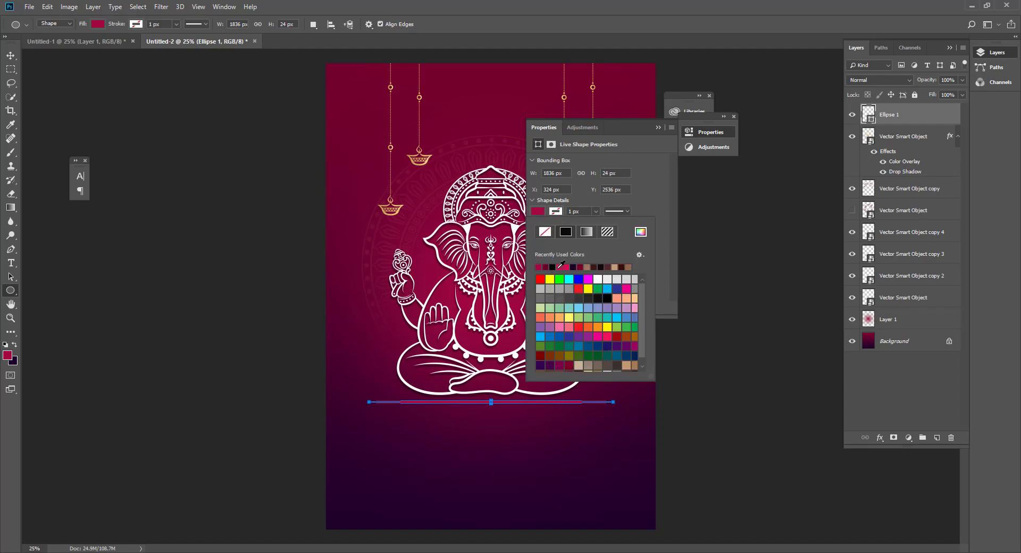
click(552, 266)
click(10, 55)
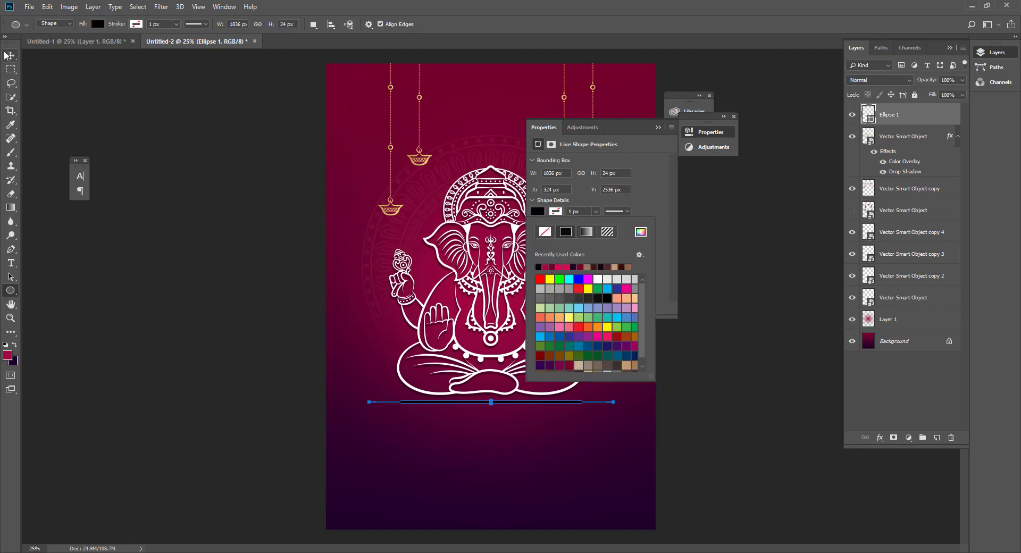
click(659, 127)
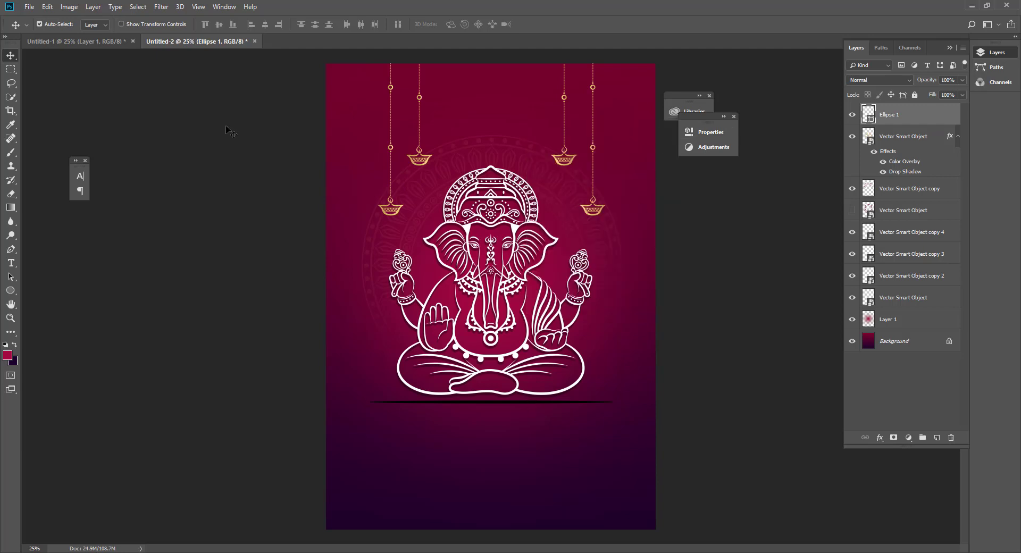
Convert the ellipse to a smart object and apply a 7.2 px Gaussian Blur.
click(161, 6)
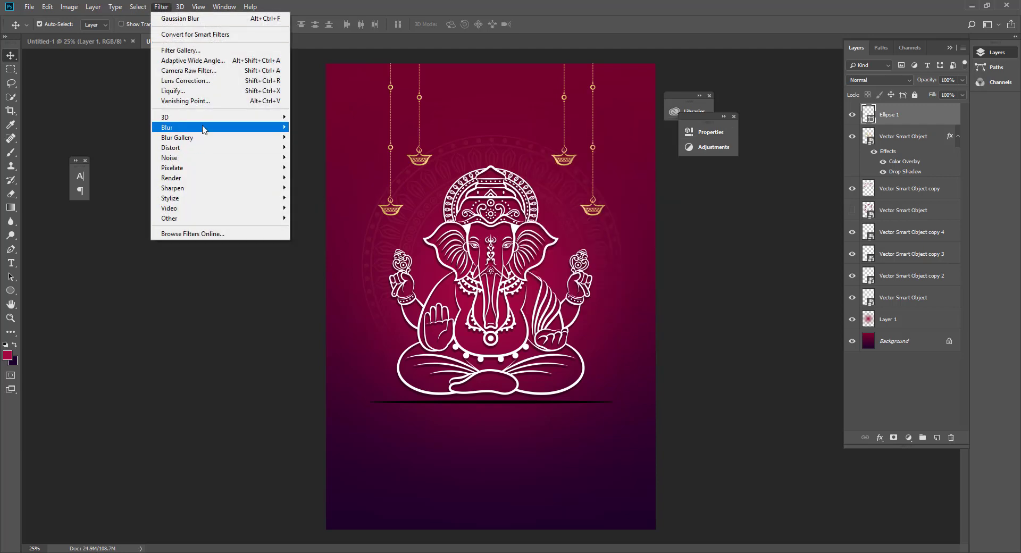
mouse_move(167, 126)
click(319, 168)
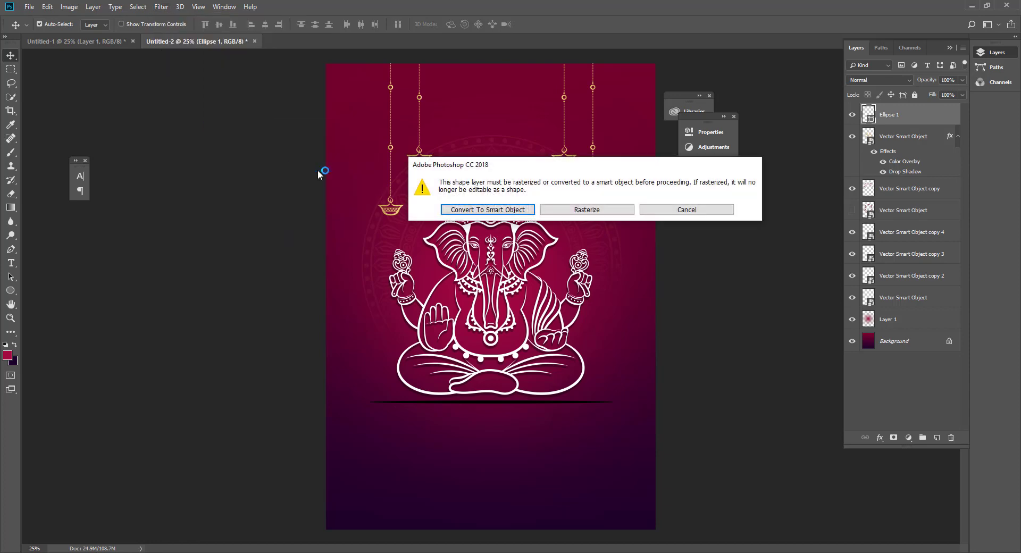
click(509, 212)
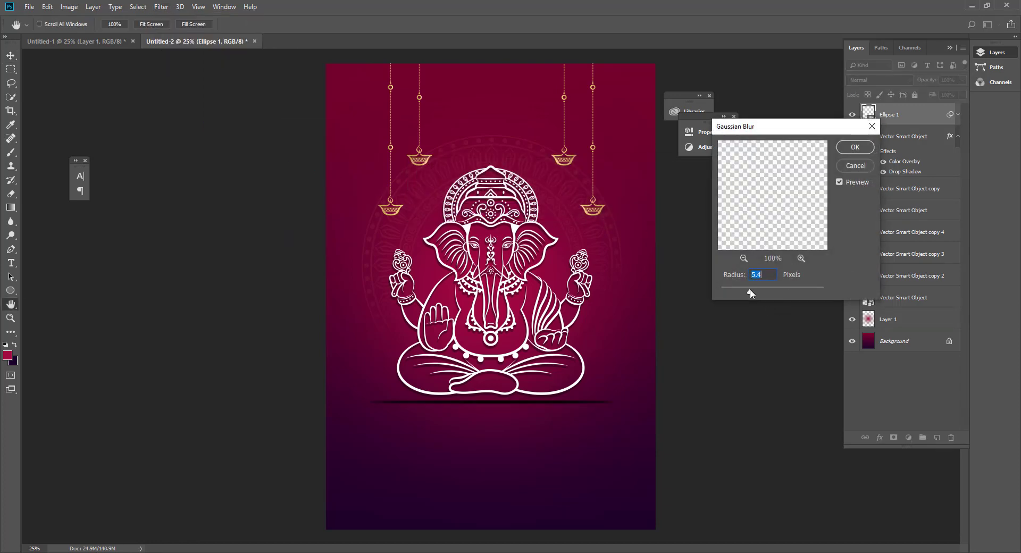
drag(749, 290, 756, 290)
click(854, 147)
click(961, 80)
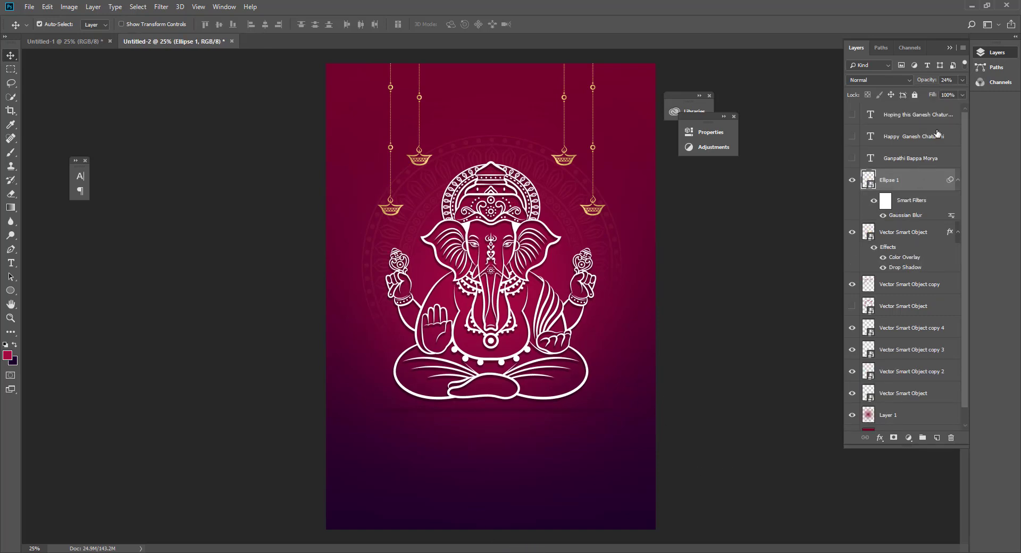
Lower the ellipse shadow layer's opacity to 35%.
click(962, 80)
drag(925, 94, 915, 94)
click(702, 439)
click(558, 418)
Show the 'Ganpathi Bappa Morya' text and move it to the top of the poster.
click(851, 158)
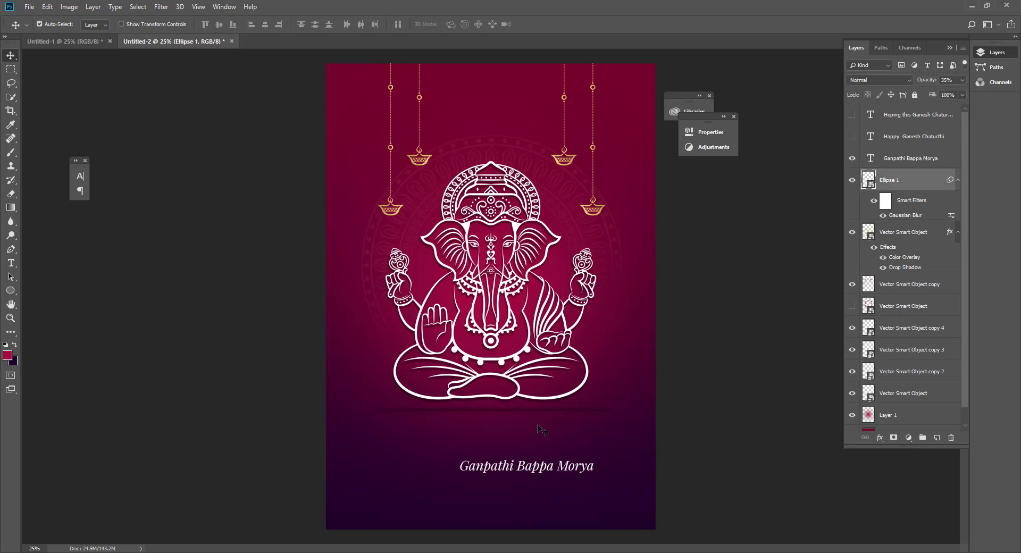
click(535, 471)
drag(535, 472, 502, 125)
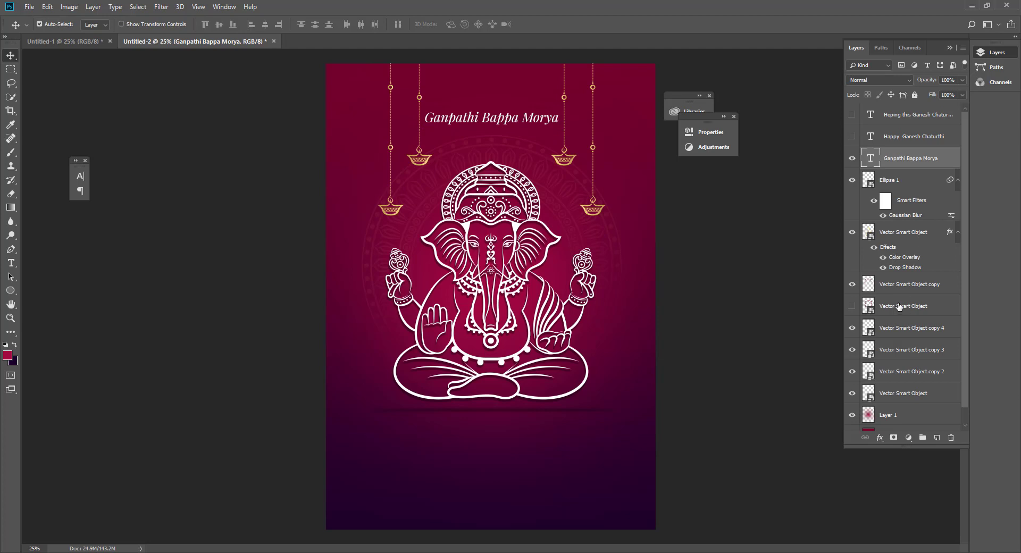
Select the two left lamp layers and nudge them further left.
click(885, 351)
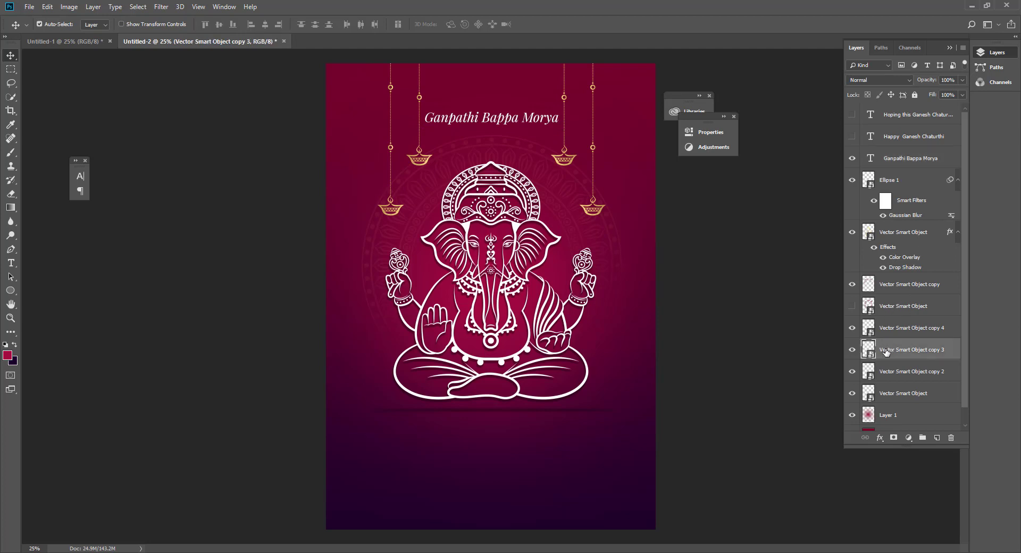
click(852, 350)
click(853, 350)
click(852, 329)
click(852, 328)
shift+click(884, 331)
key(shift+Left)
key(shift+Left)
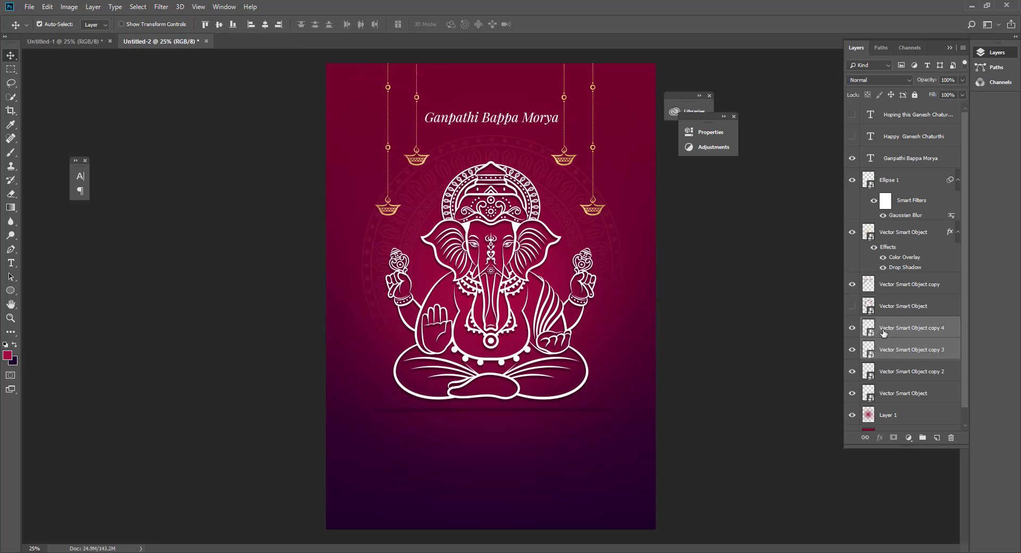
key(shift+Left)
key(shift+Left)
key(shift+Left)
key(shift+Left)
key(shift+Left)
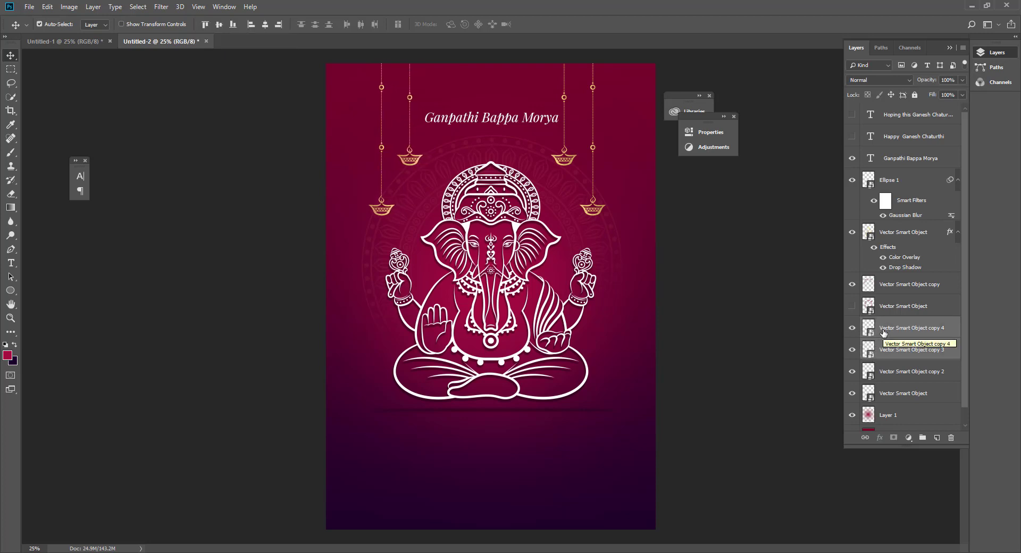
key(shift+Left)
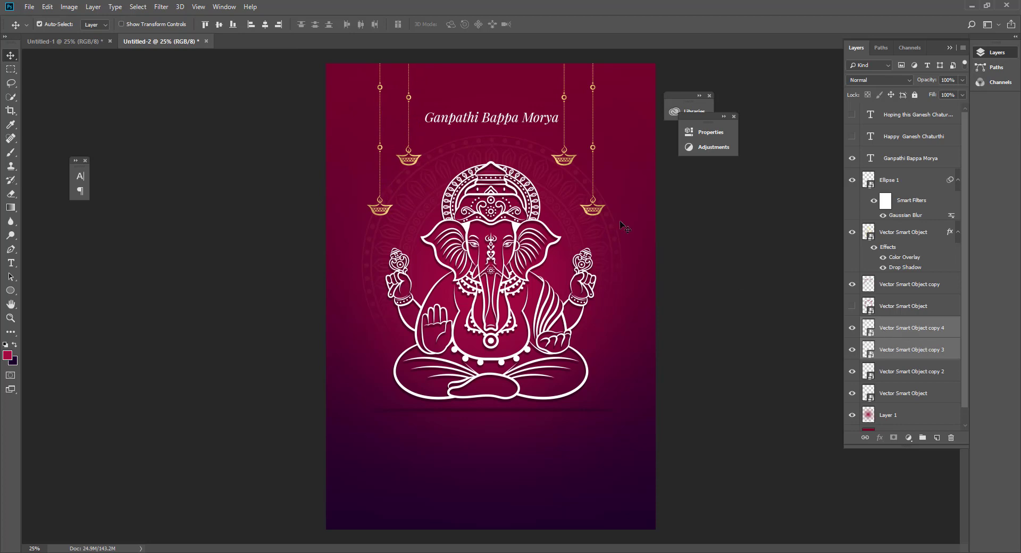
Select the two right lamps and transform-nudge them further right.
click(597, 219)
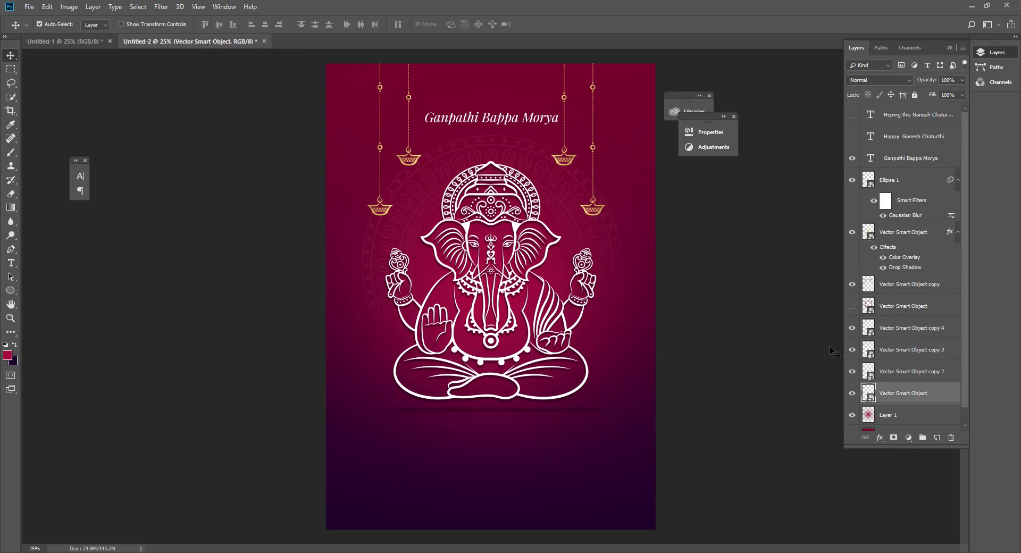
ctrl+click(908, 377)
key(ctrl+t)
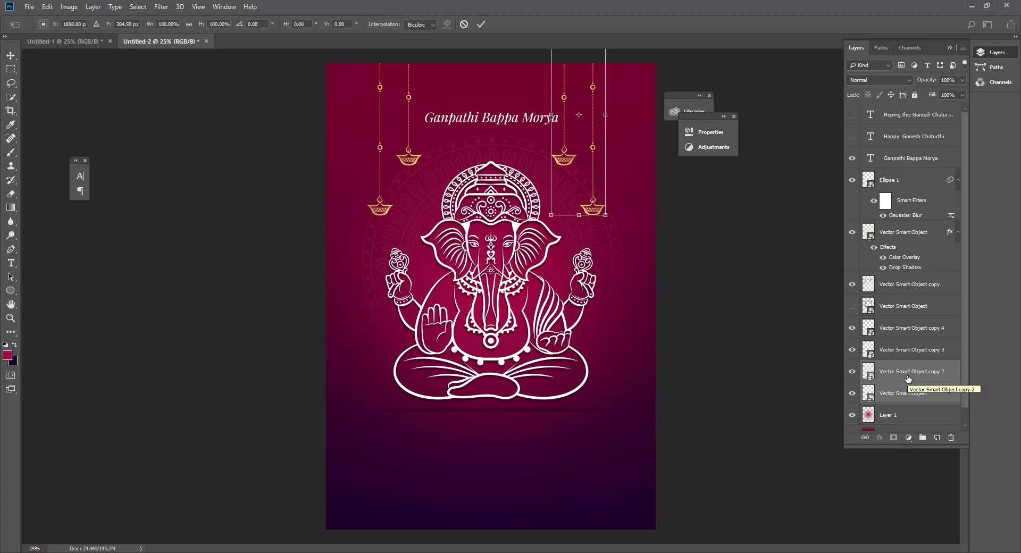
key(shift+Right)
key(shift+Right)
key(shift+Right)
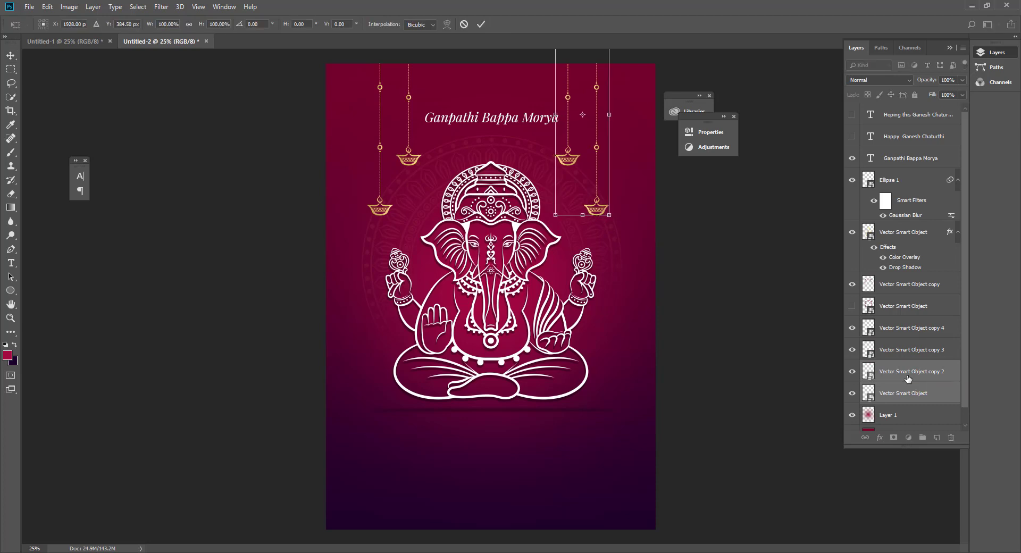
key(shift+Right)
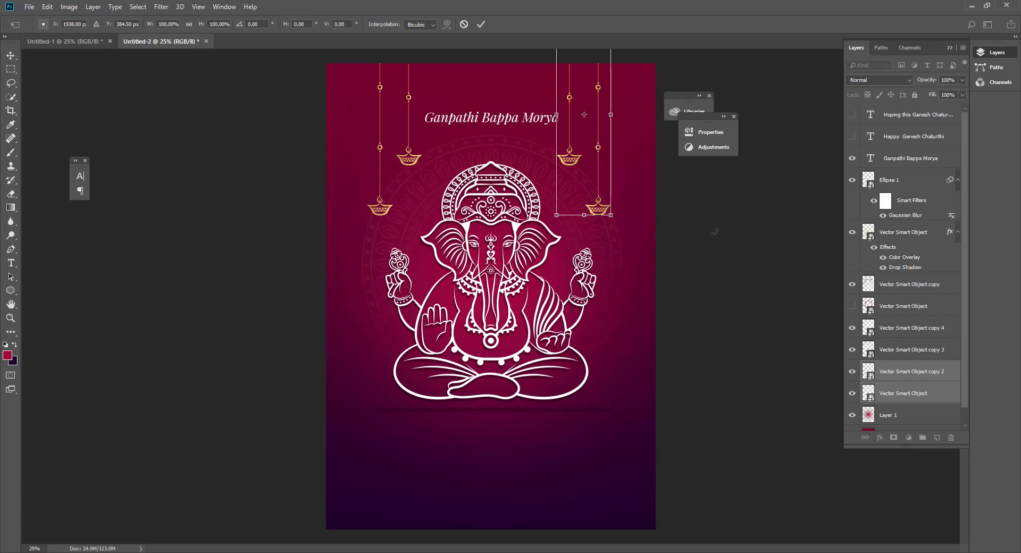
key(Return)
Nudge the 'Ganpathi Bappa Morya' title up and slightly left to centre it.
click(529, 145)
click(511, 122)
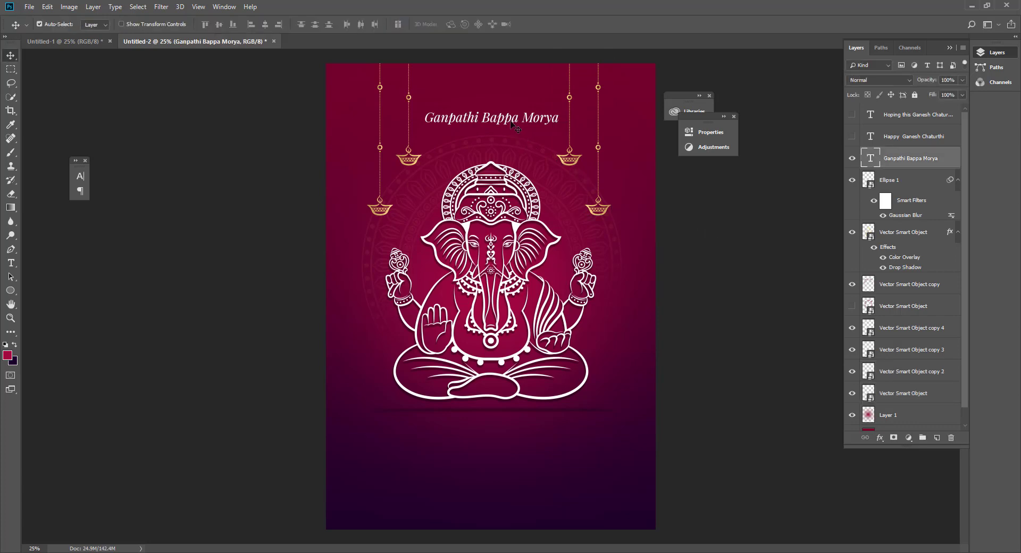
key(shift+Up)
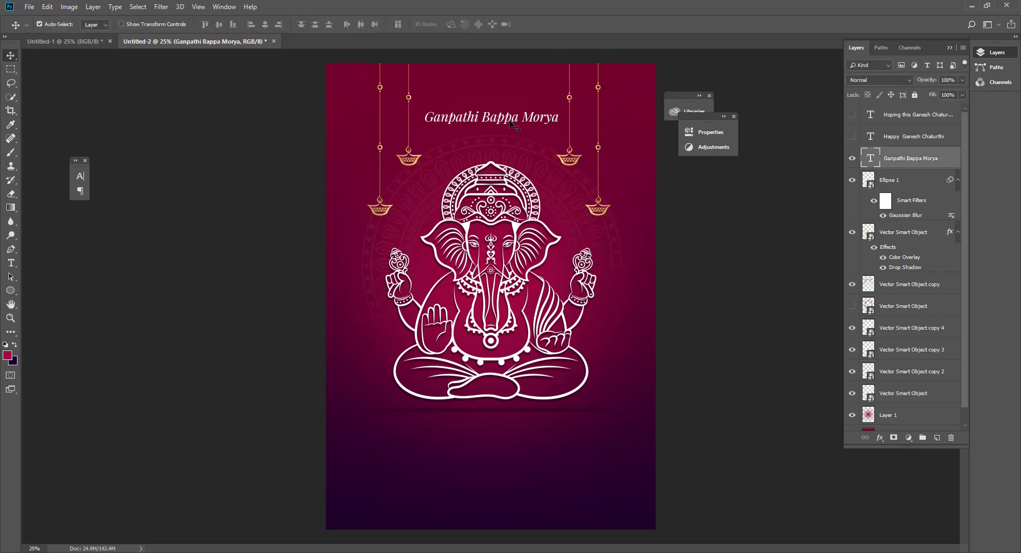
key(shift+Up)
key(shift+Up)
key(shift+Up)
key(shift+Up)
key(shift+Up)
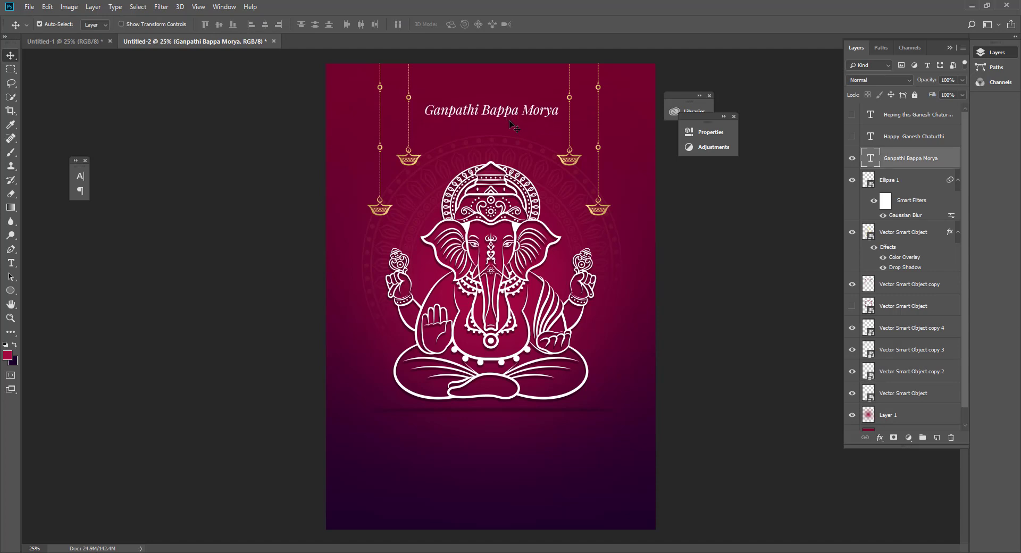
key(Left)
key(Left)
key(Left)
key(Left)
key(Left)
key(Left)
key(Left)
key(Left)
key(Left)
key(Left)
key(Left)
key(Left)
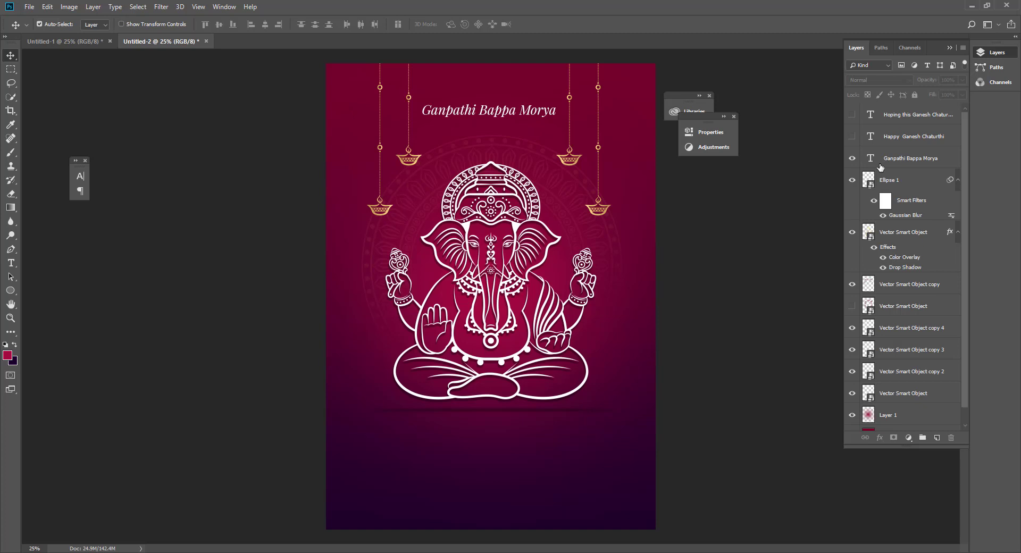
Reveal the 'Happy Ganesh Chaturthi' heading and blessing message, centring both below Ganesha.
click(852, 136)
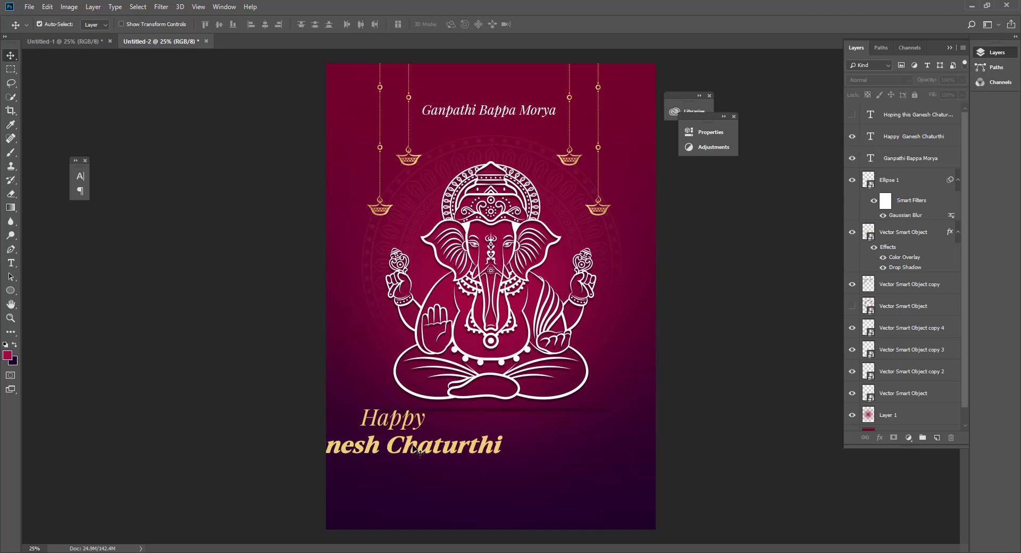
drag(418, 444, 502, 455)
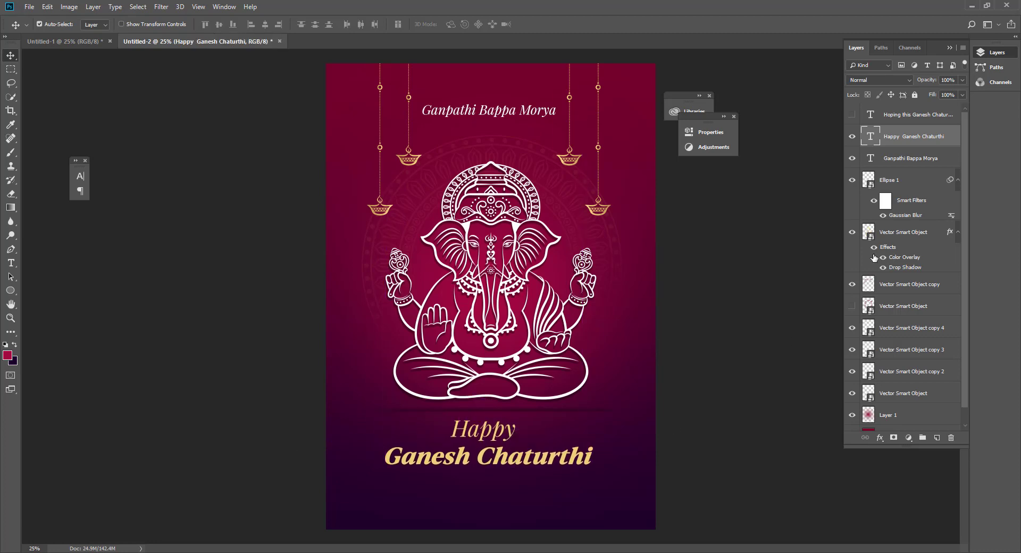
click(852, 114)
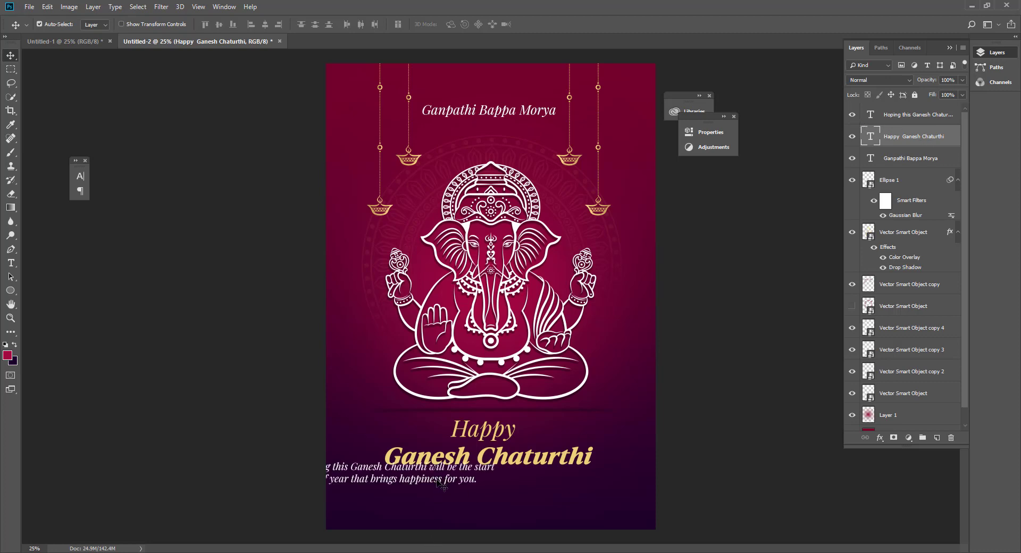
drag(444, 486, 527, 492)
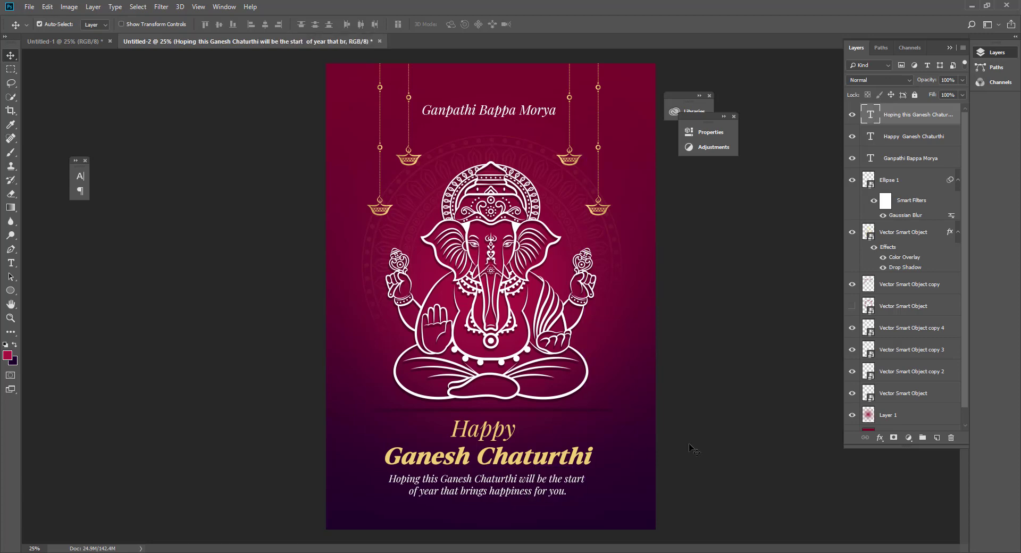
click(607, 232)
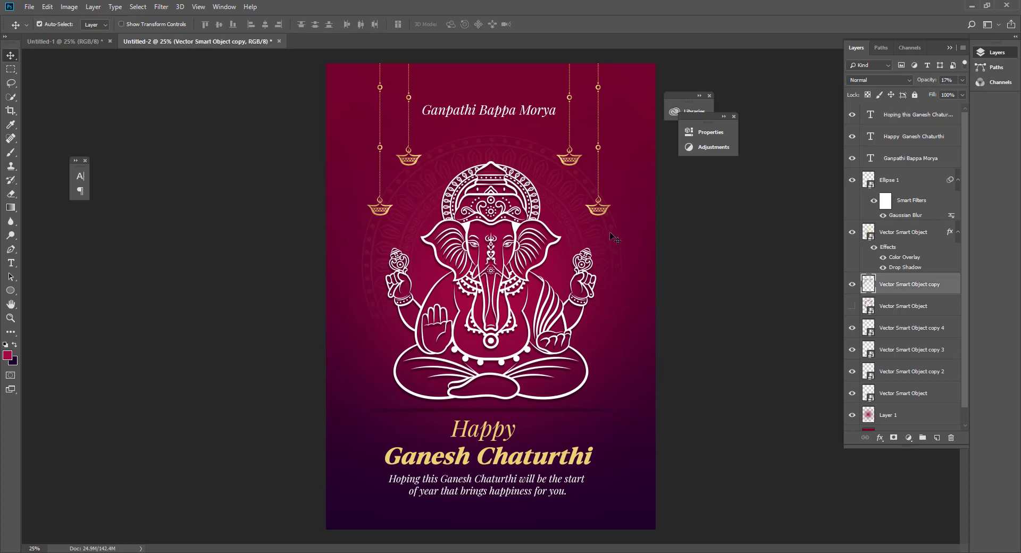
Lower the Vector Smart Object copy layer's opacity to 17%.
mouse_move(962, 79)
mouse_down()
mouse_move(955, 91)
mouse_move(925, 91)
mouse_up()
click(729, 300)
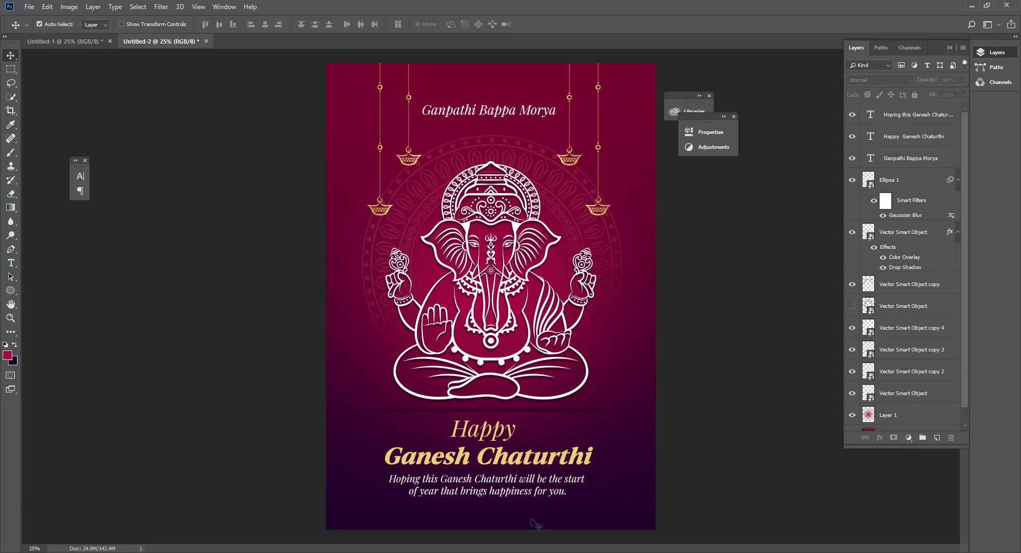
click(516, 228)
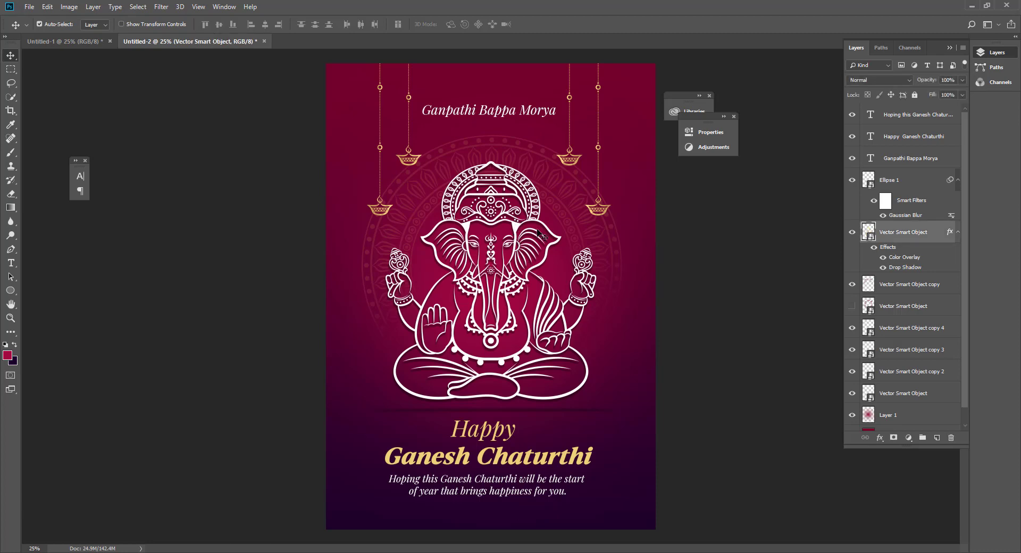
Turn Ganesha's drop shadow back on and soften its opacity to about 25%.
click(883, 268)
double_click(900, 268)
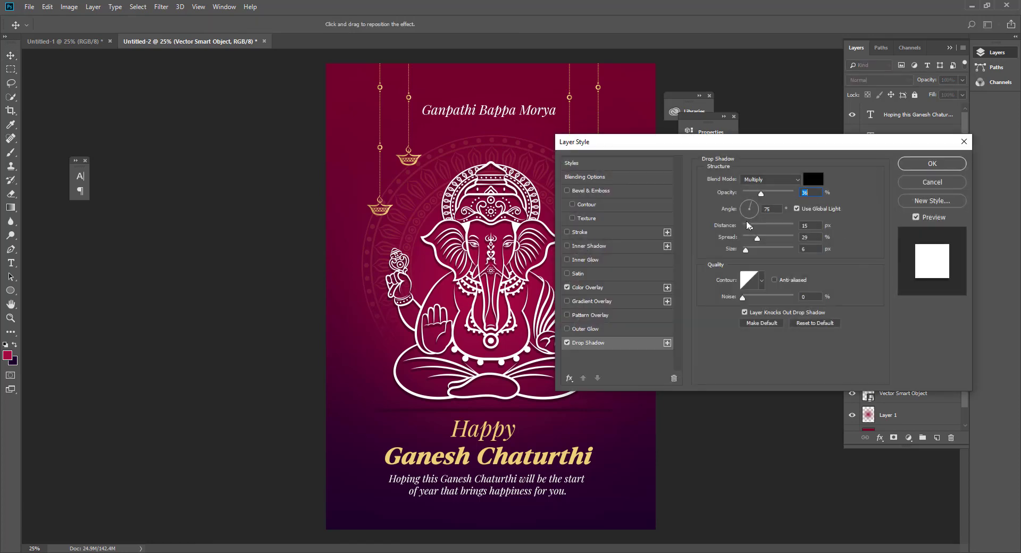
drag(761, 195, 755, 194)
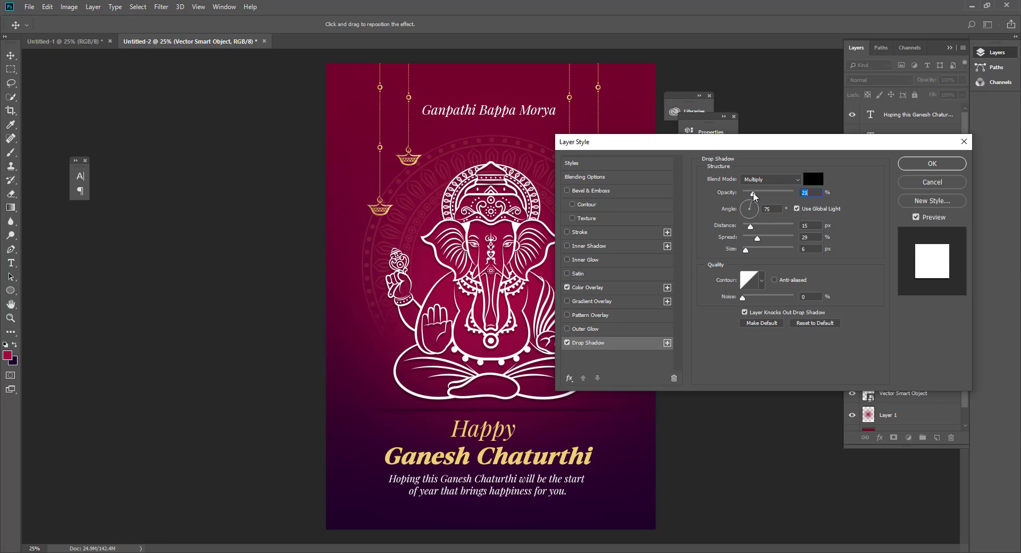
click(933, 169)
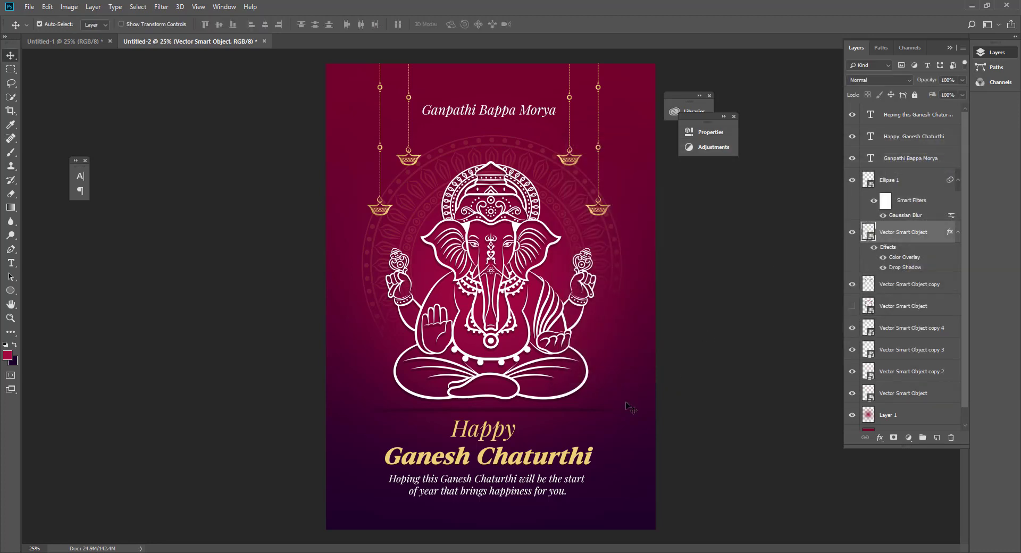
Set the ellipse ground shadow layer's opacity to about 20%.
click(549, 409)
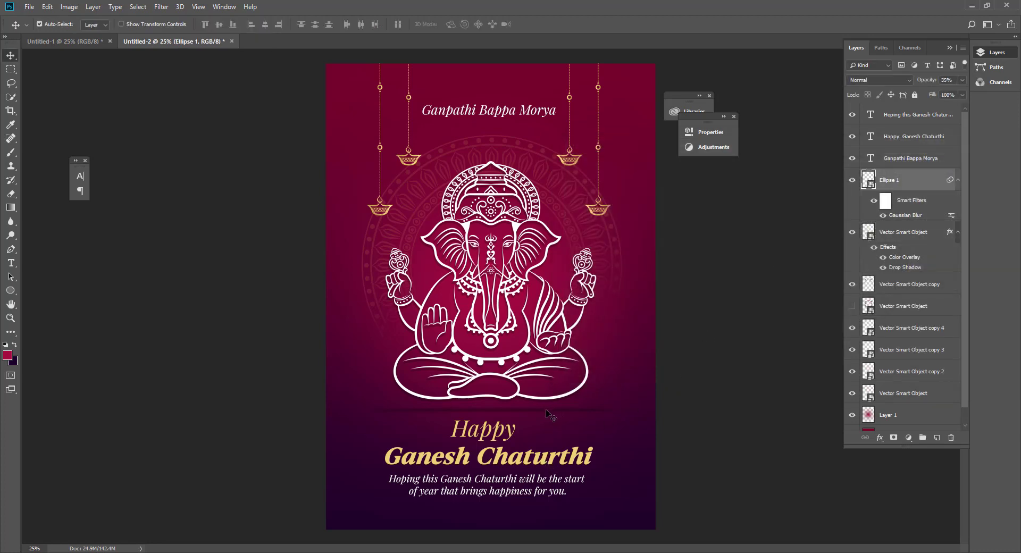
click(962, 80)
drag(929, 92, 914, 93)
drag(922, 97, 923, 98)
click(769, 355)
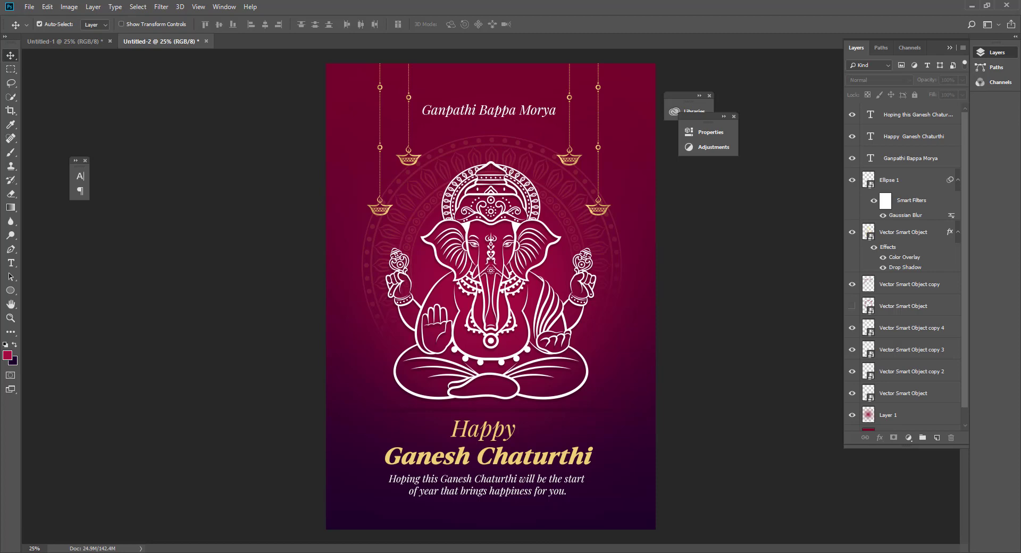
Lower Ganesha's drop shadow opacity from 21% to 11%.
click(572, 395)
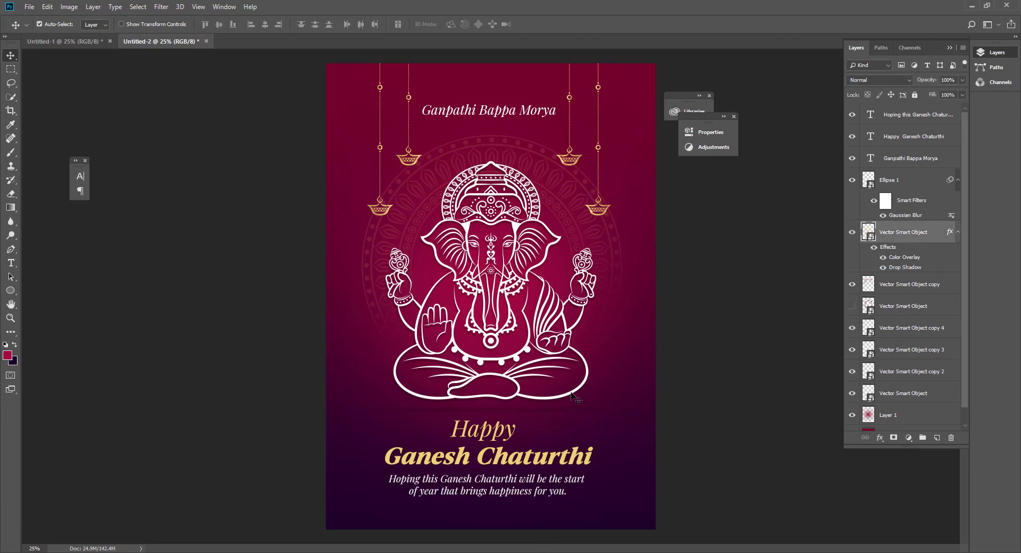
double_click(902, 268)
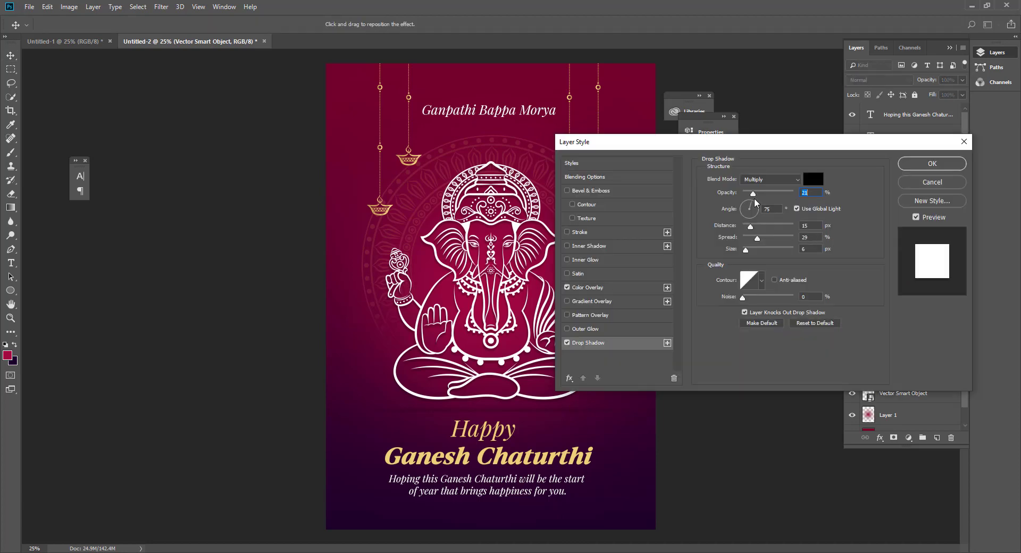
drag(755, 192, 748, 192)
click(932, 164)
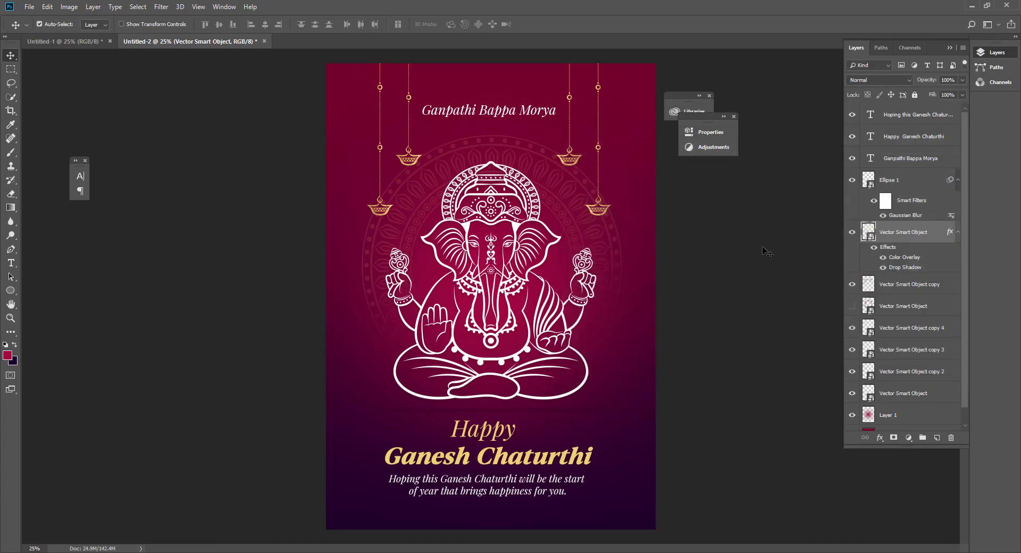
Add a drop shadow to the 'Happy Ganesh Chaturthi' heading, roughing in distance and opacity.
click(495, 464)
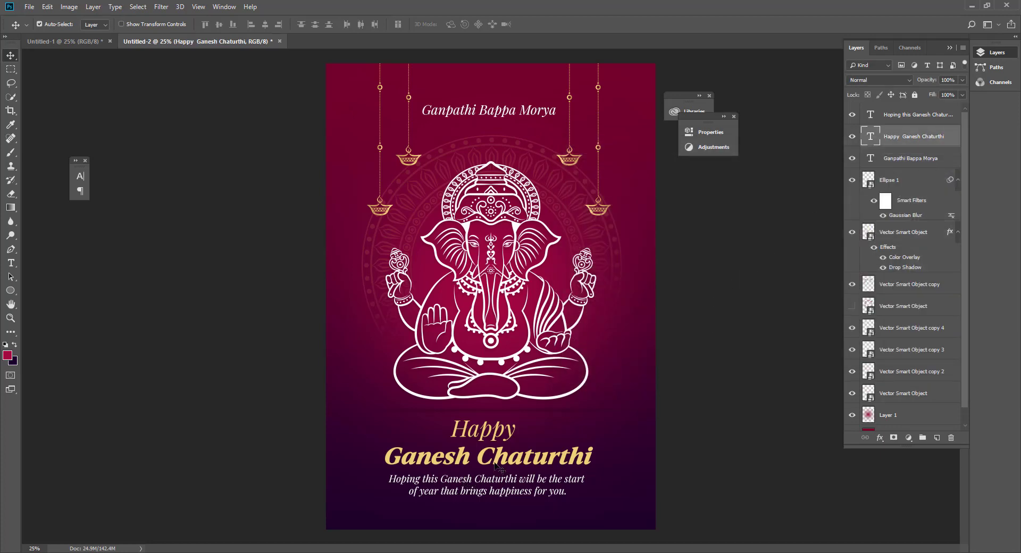
click(880, 437)
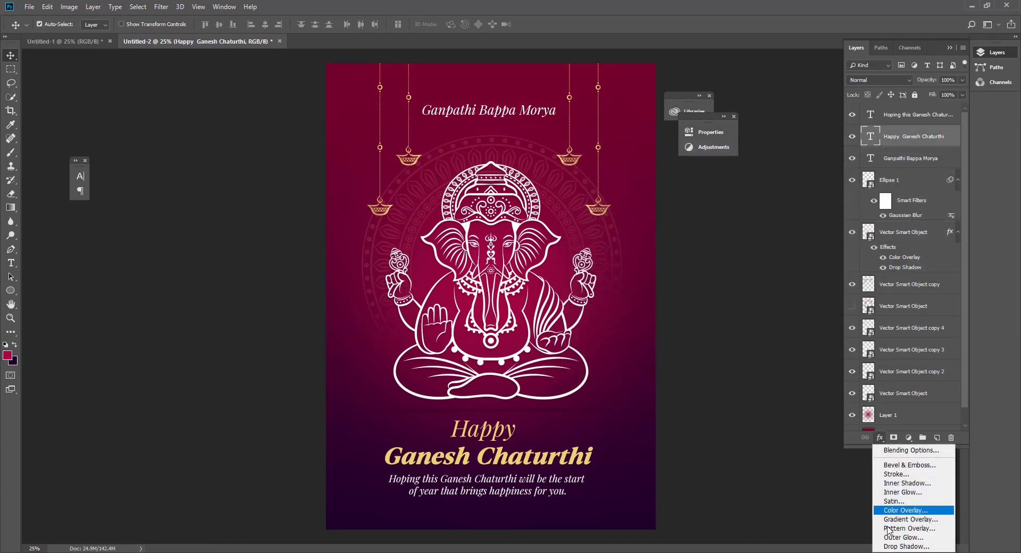
click(887, 546)
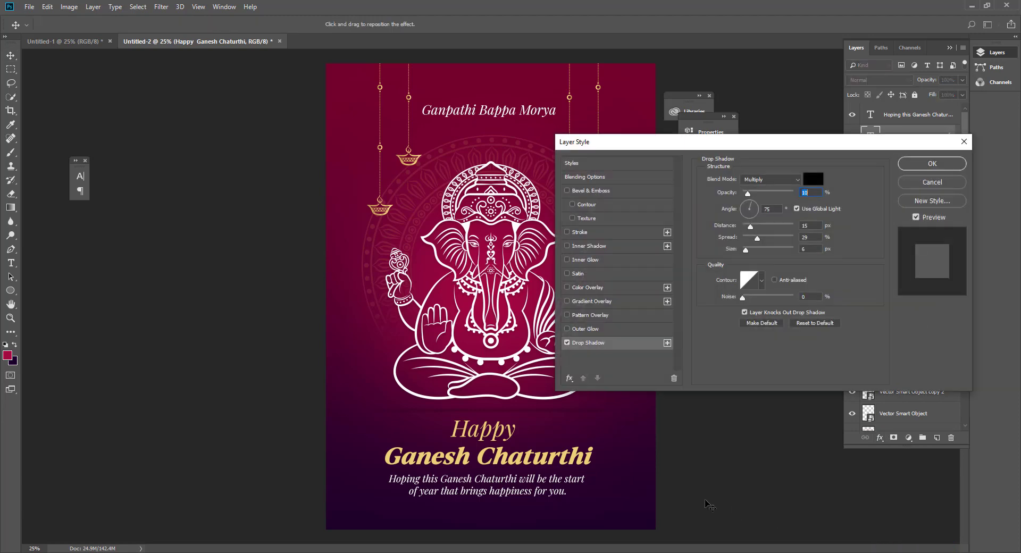
drag(509, 460, 502, 463)
mouse_move(748, 194)
mouse_down()
mouse_move(762, 199)
mouse_move(746, 196)
mouse_up()
drag(514, 487, 508, 464)
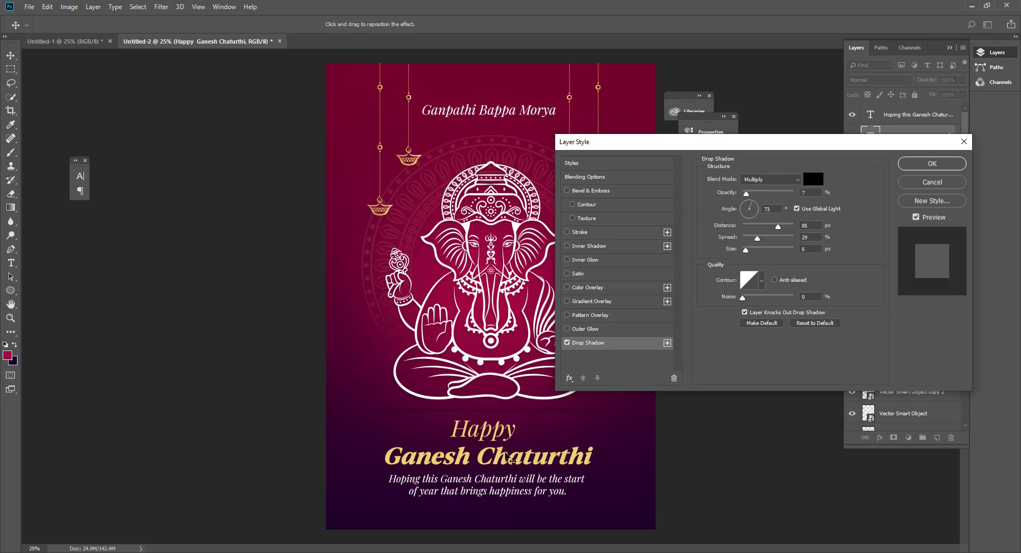
Untick Use Global Light and fine-tune the heading shadow's offset and 21% opacity.
click(797, 208)
drag(498, 461, 502, 473)
drag(747, 195, 750, 196)
drag(543, 465, 542, 444)
click(750, 194)
drag(749, 196, 753, 200)
click(931, 164)
Select both the Happy Ganesh Chaturthi heading and greeting text layers and nudge them down together.
click(749, 330)
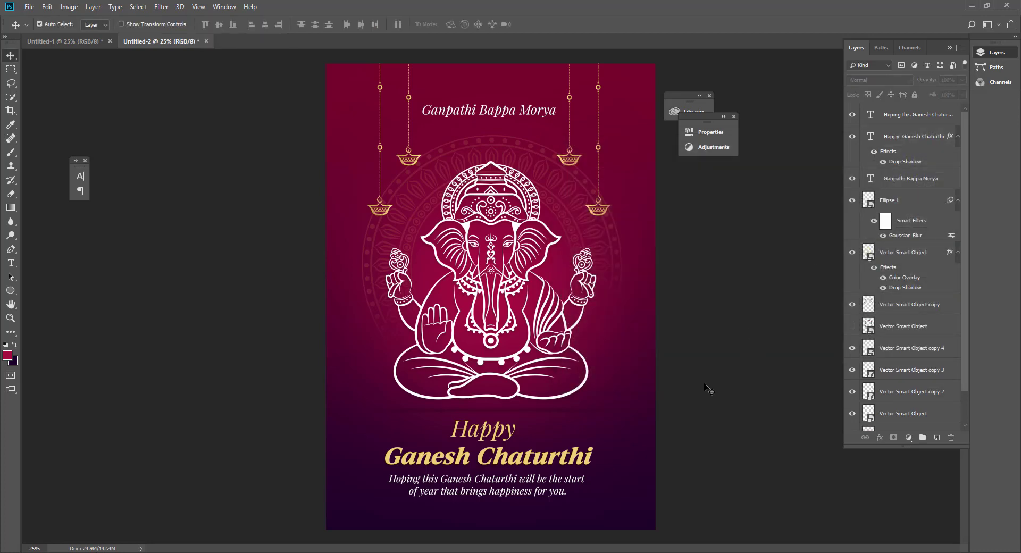
click(906, 121)
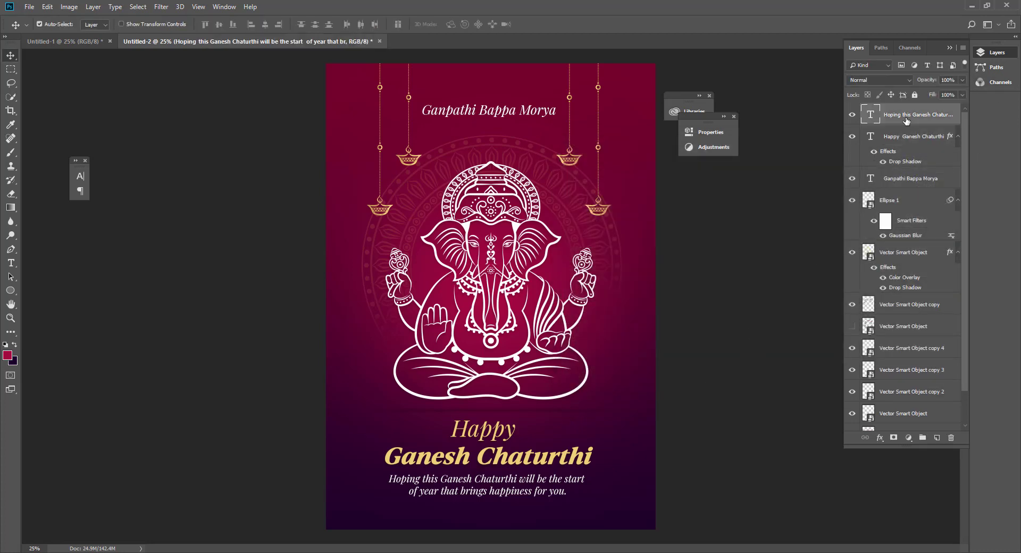
ctrl+click(909, 136)
key(ctrl)
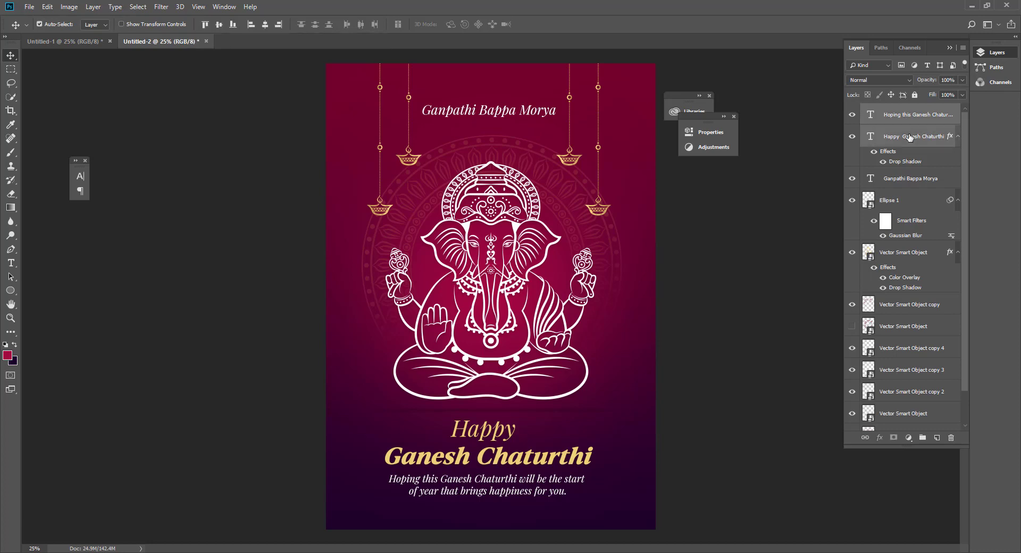
key(shift+Down)
key(shift+Down)
key(shift+Down)
key(shift+Down)
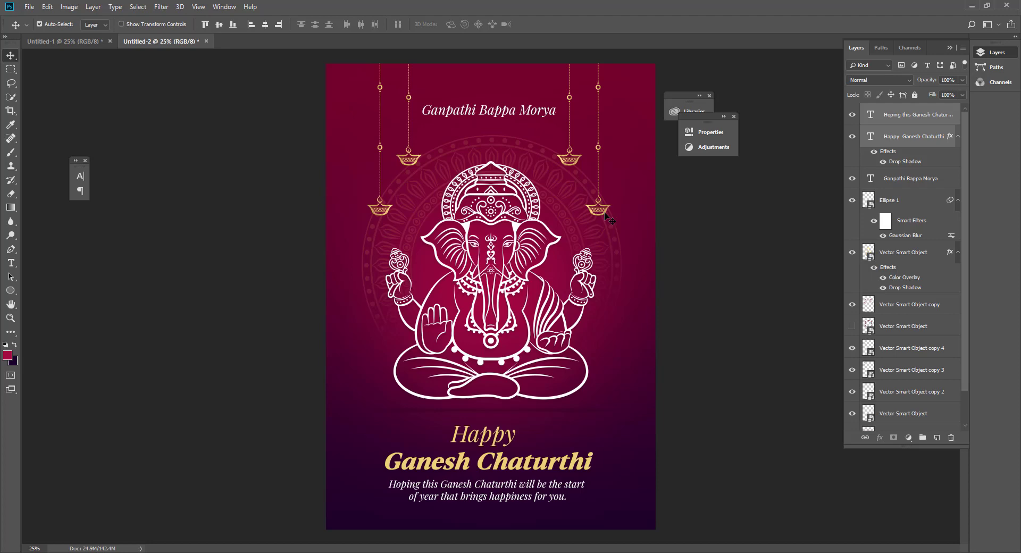
Alt-drag a copy of a hanging gold diya chain to the lower right beside Ganesha.
click(610, 274)
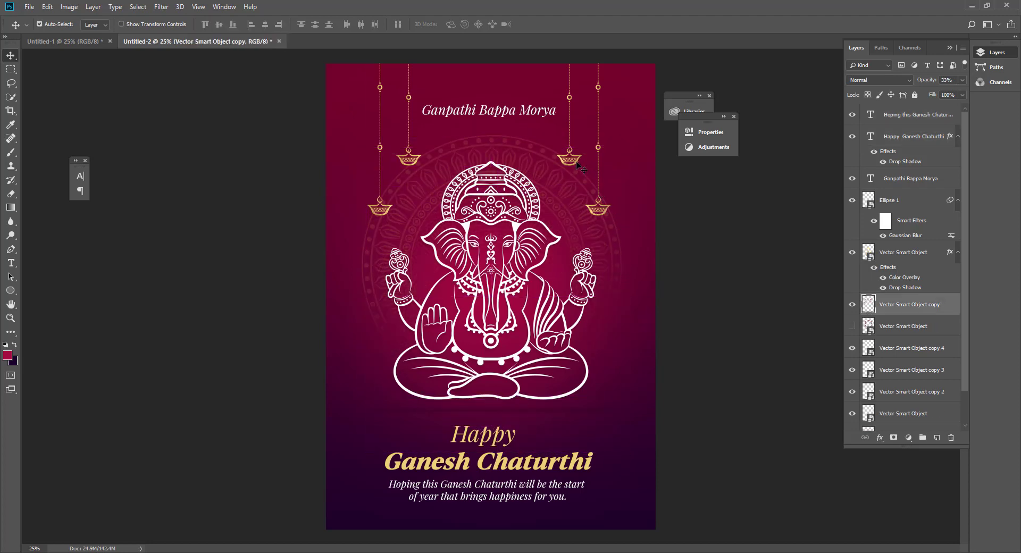
key(alt)
drag(577, 166, 641, 450)
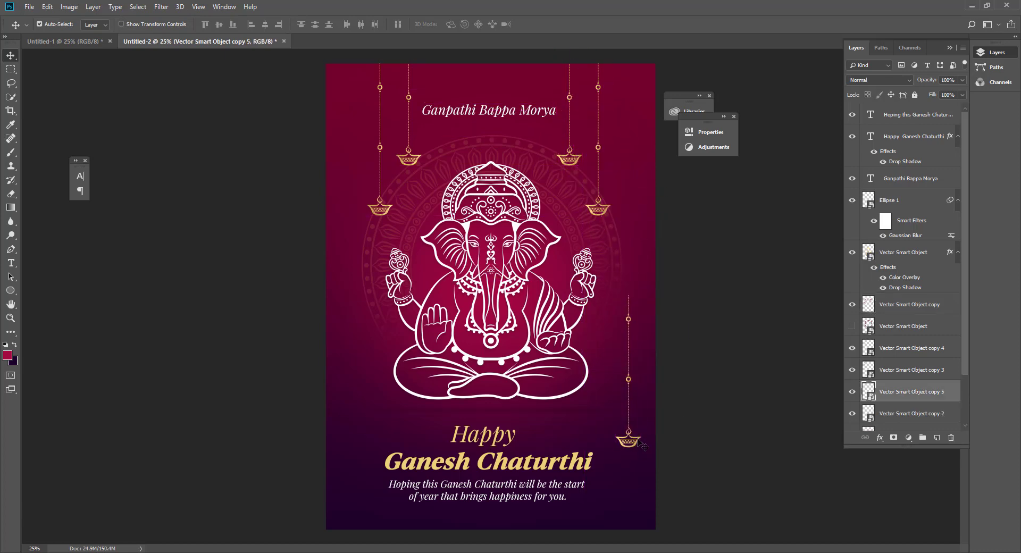
Rotate the copied diya chain by −90° so it lies horizontally.
key(ctrl+t)
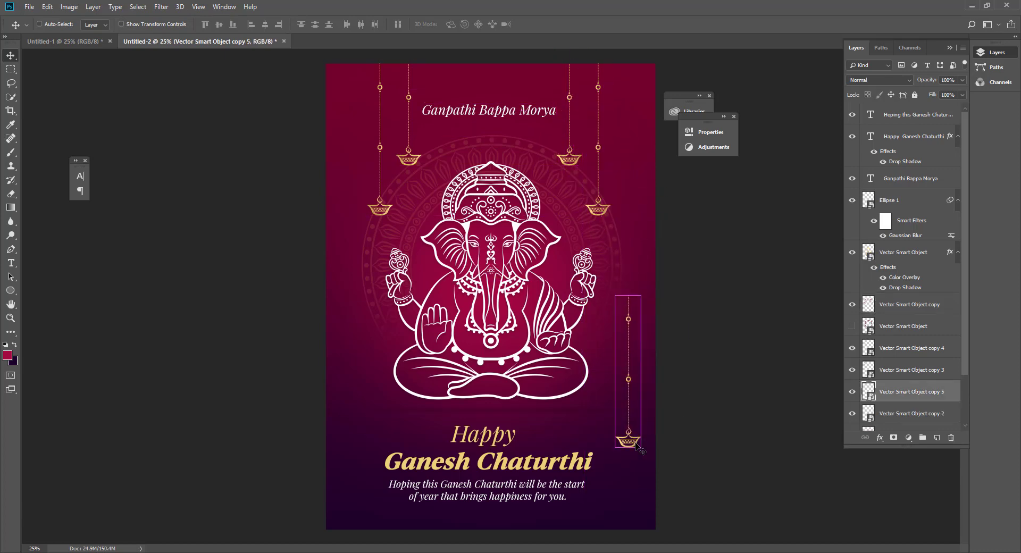
drag(644, 452, 649, 285)
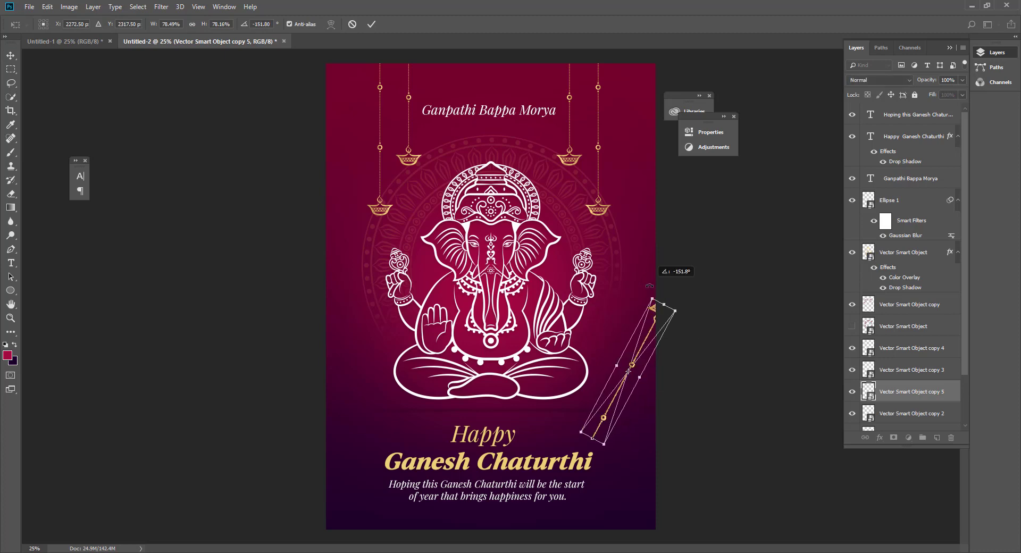
key(ctrl+z)
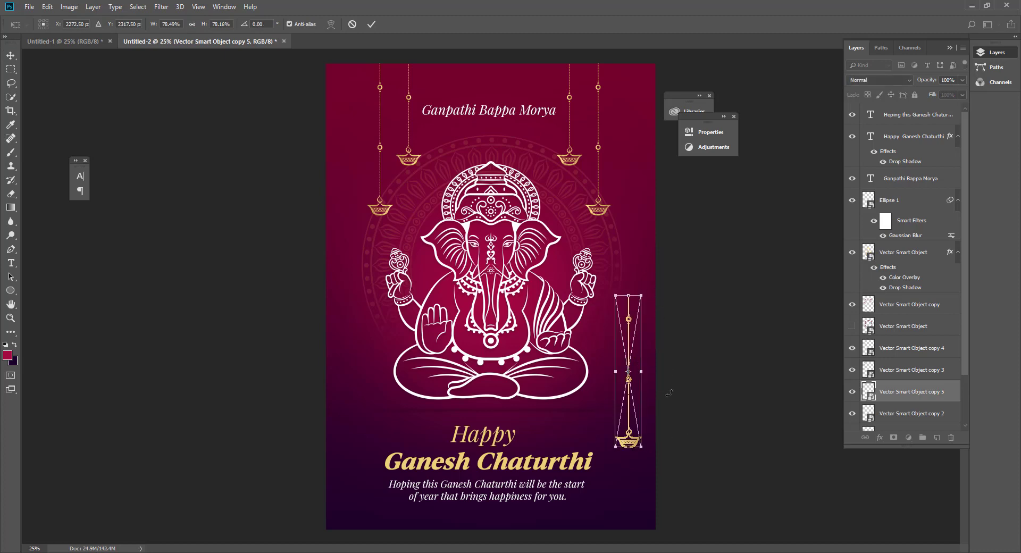
mouse_move(660, 450)
mouse_down()
mouse_move(691, 341)
mouse_move(692, 355)
mouse_up()
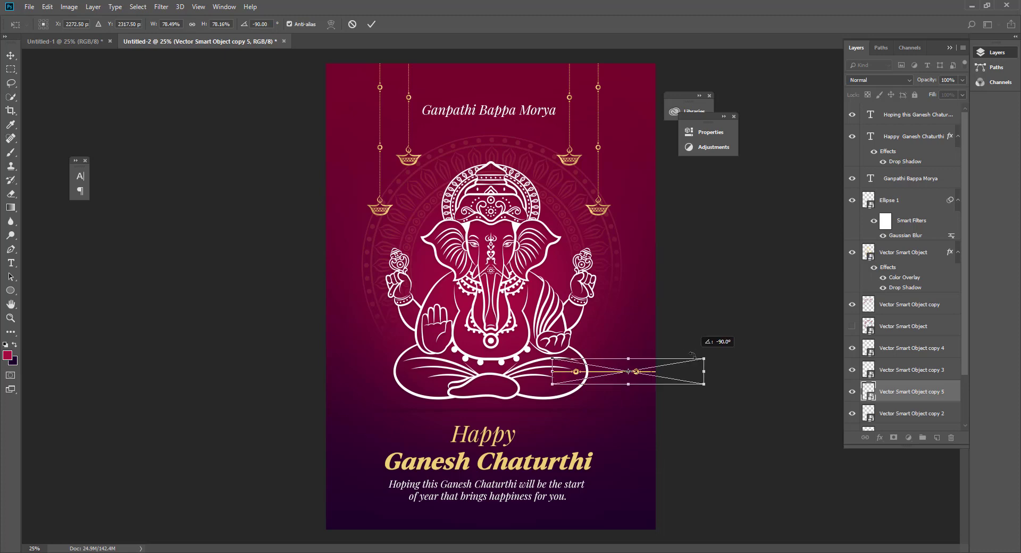
key(Return)
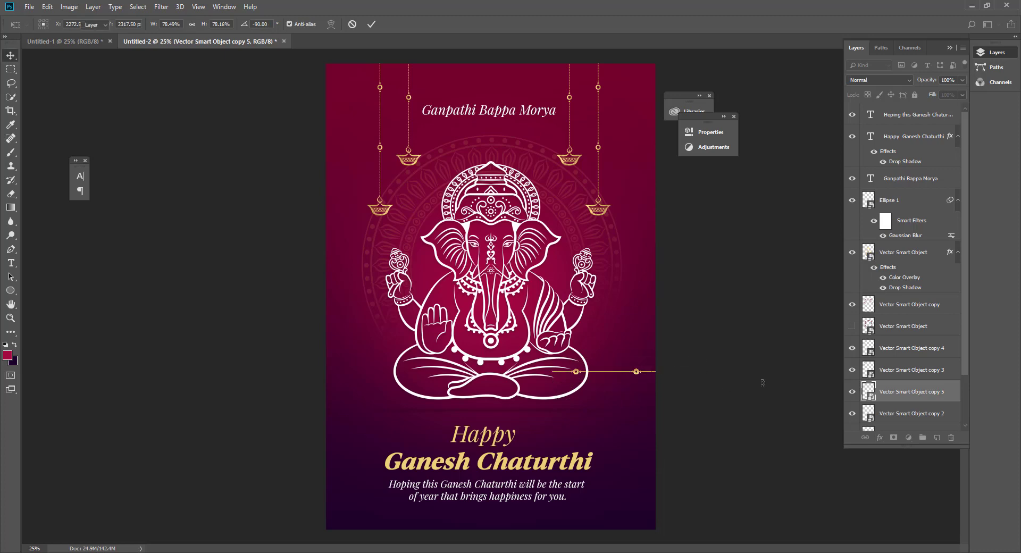
click(765, 388)
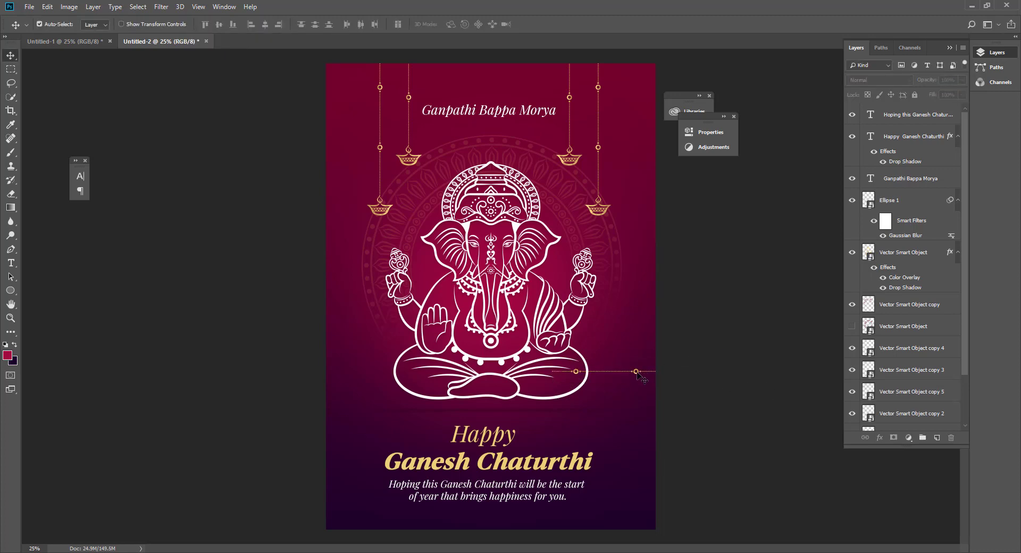
Move the horizontal chain to the bottom edge and place a second copy on the left.
drag(637, 375, 624, 520)
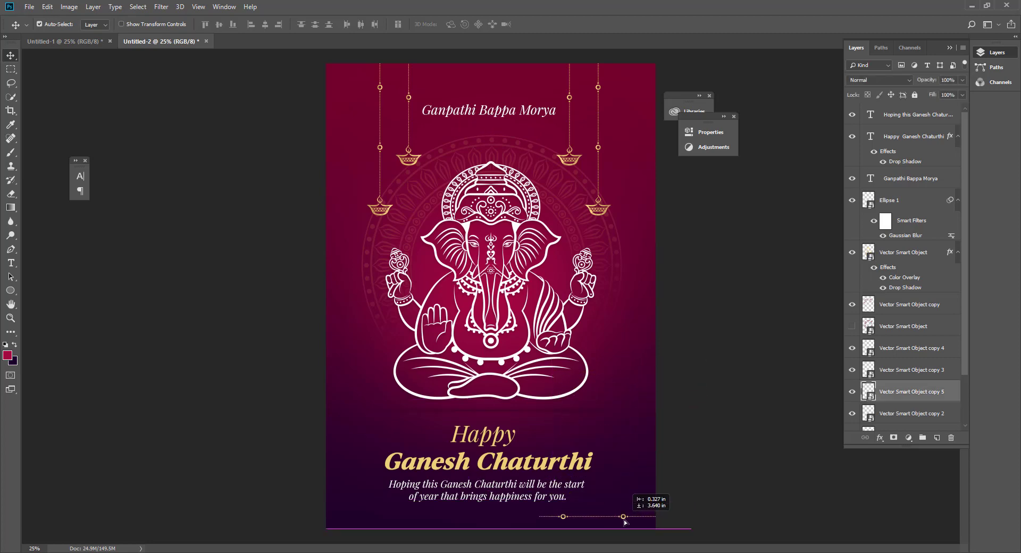
drag(624, 522, 624, 521)
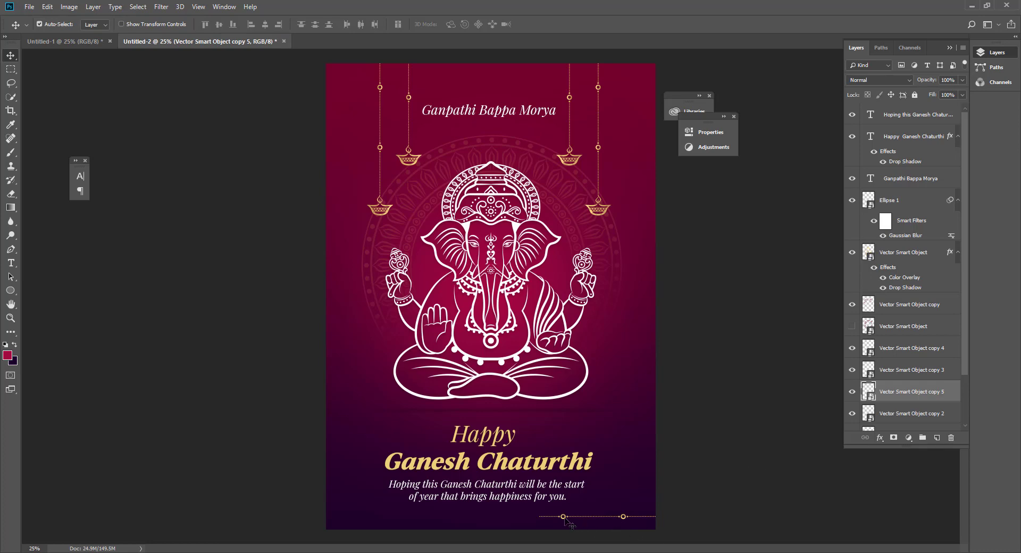
drag(569, 523, 345, 514)
Flip the left chain copy horizontally, then nudge it left and down along the bottom edge.
key(ctrl+t)
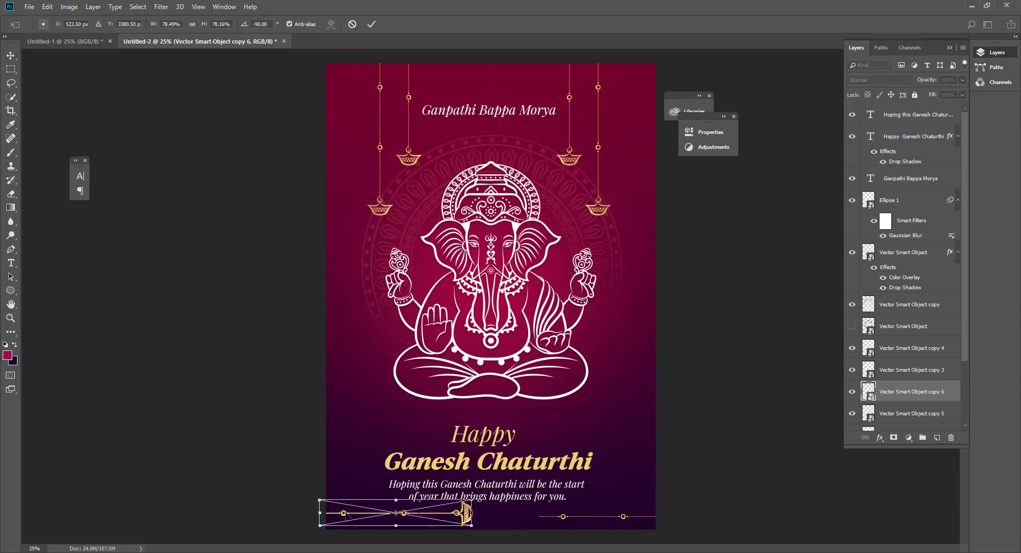
right_click(346, 515)
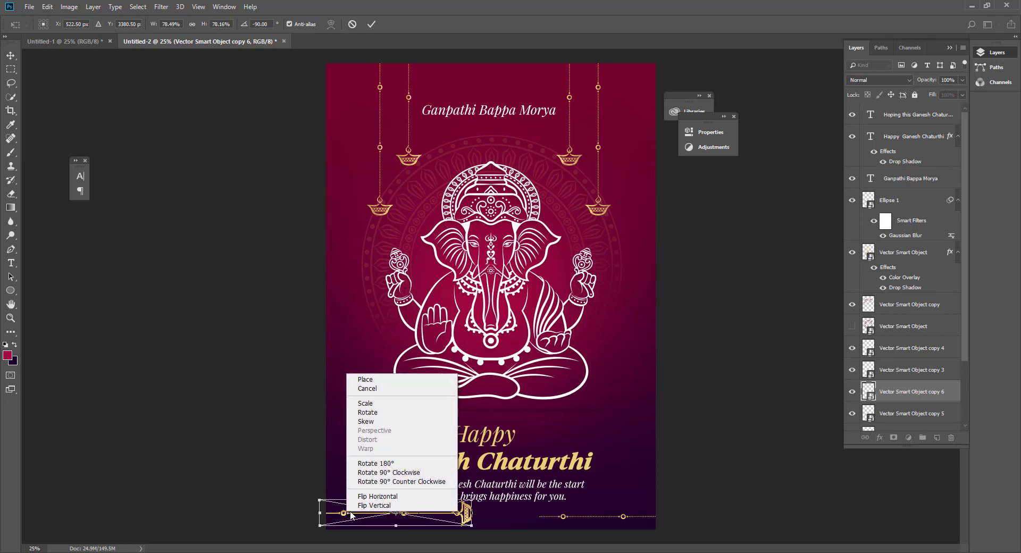
click(393, 505)
key(Return)
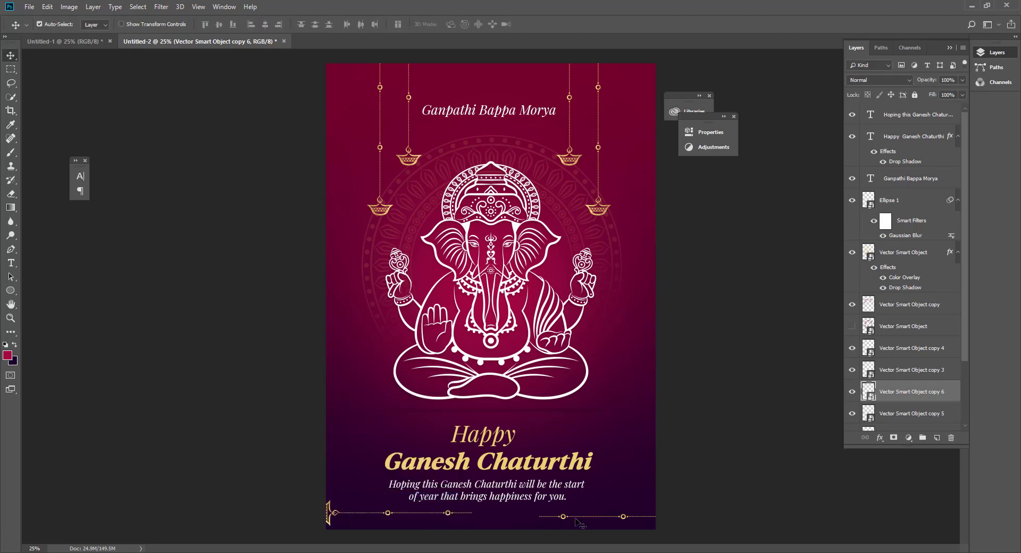
key(shift+Left)
key(shift+Left)
key(shift+Left)
key(shift+Left)
key(shift+Left)
key(shift+Left)
key(shift+Left)
key(shift+Left)
key(shift+Left)
key(shift+Left)
key(shift+Left)
key(shift+Left)
key(shift+Left)
key(shift+Down)
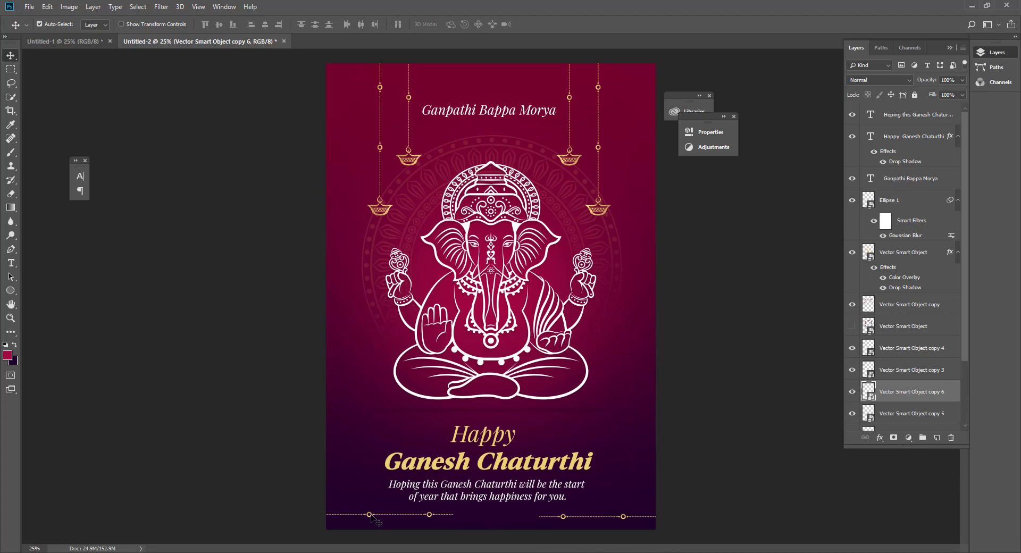
Marquee-select the bottom-left chain and copy it onto a new layer, Layer 2.
click(11, 70)
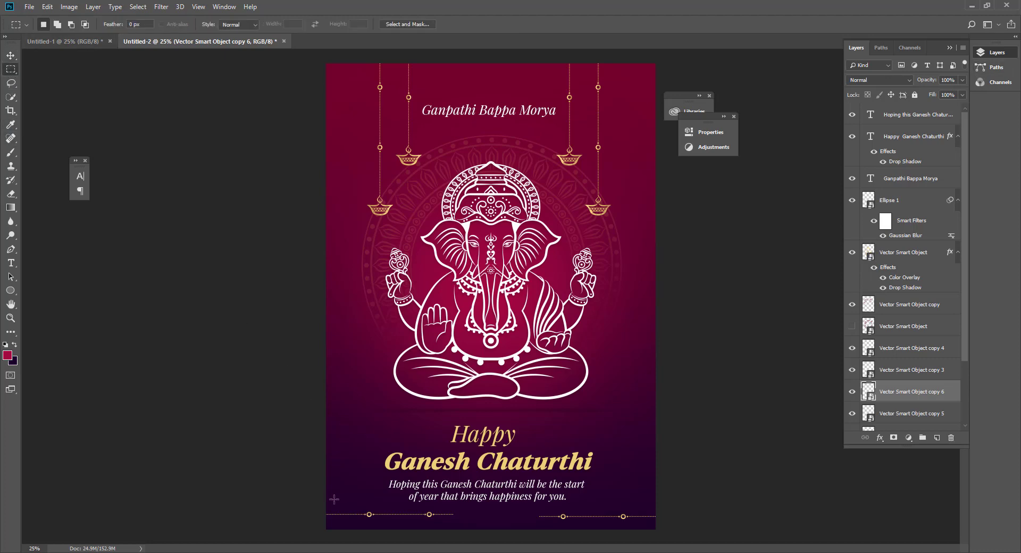
drag(325, 497, 468, 527)
right_click(902, 392)
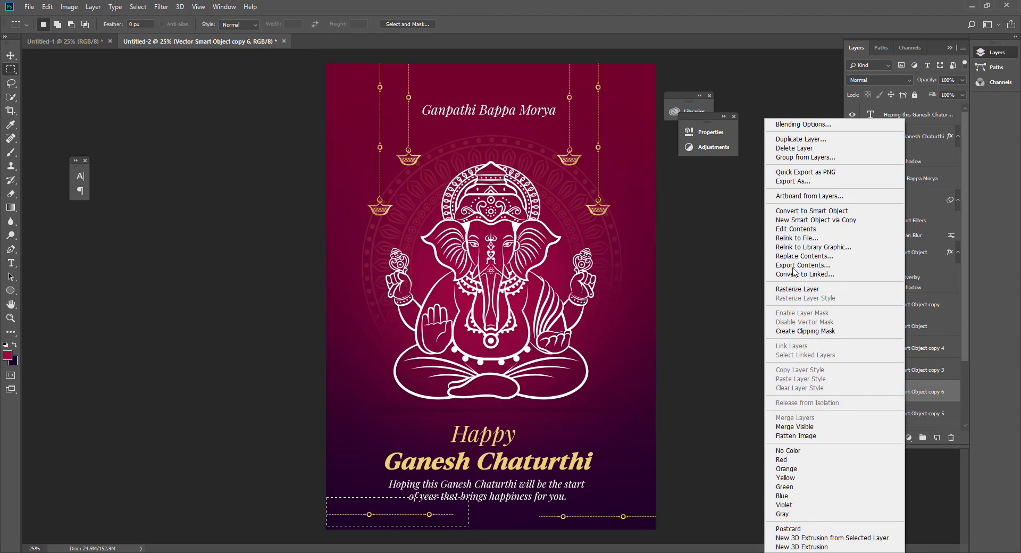
click(559, 423)
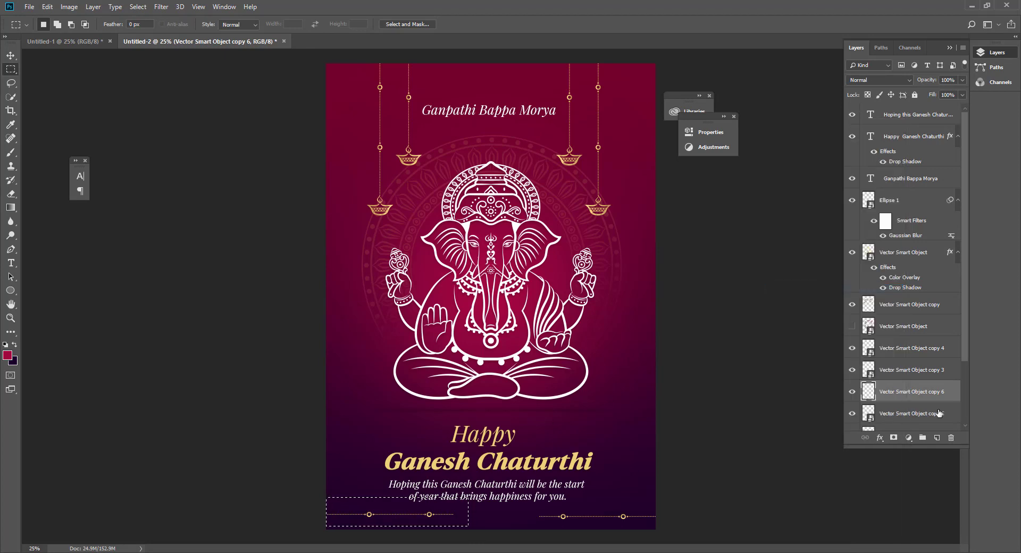
key(ctrl+j)
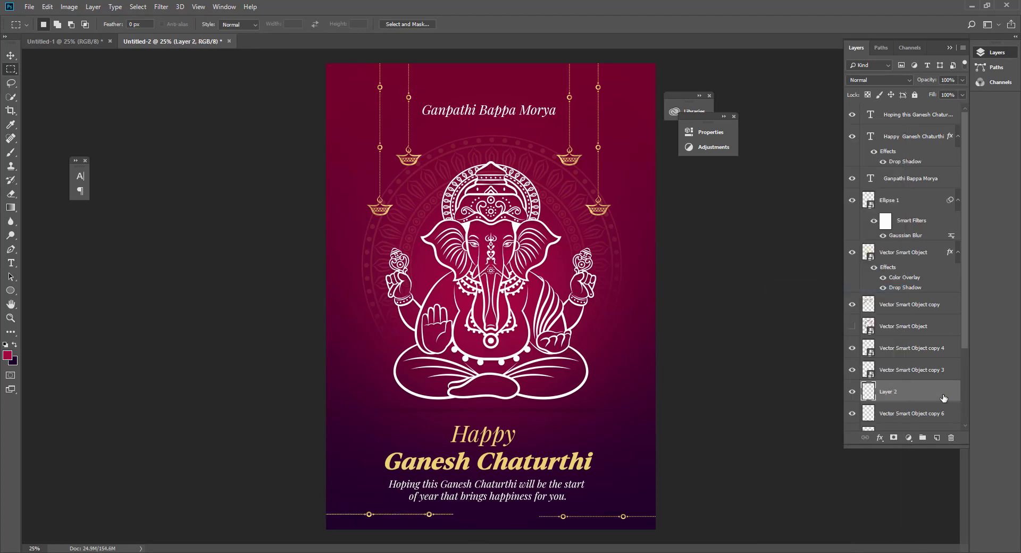
click(11, 56)
Nudge the Layer 2 dotted line two steps to the right.
click(322, 396)
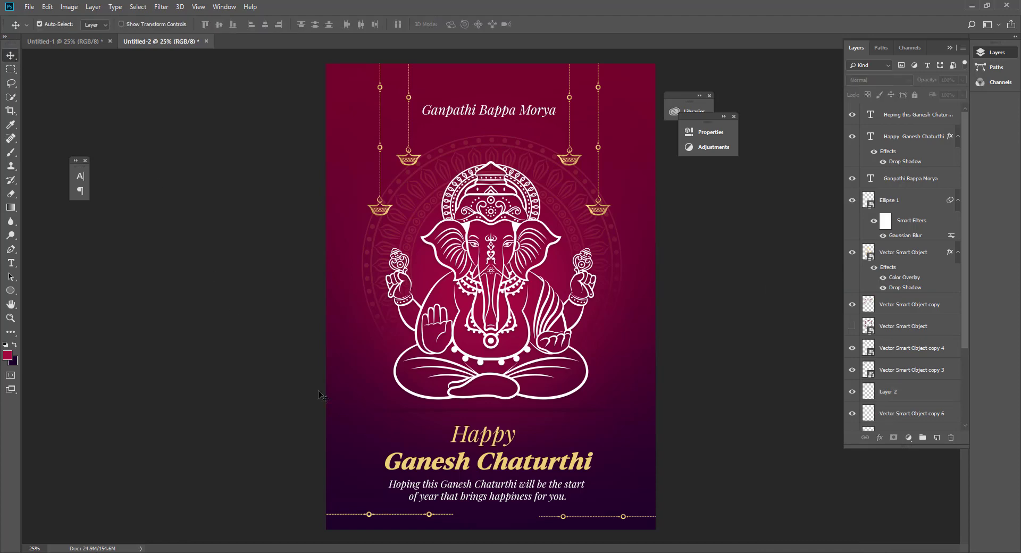
click(898, 389)
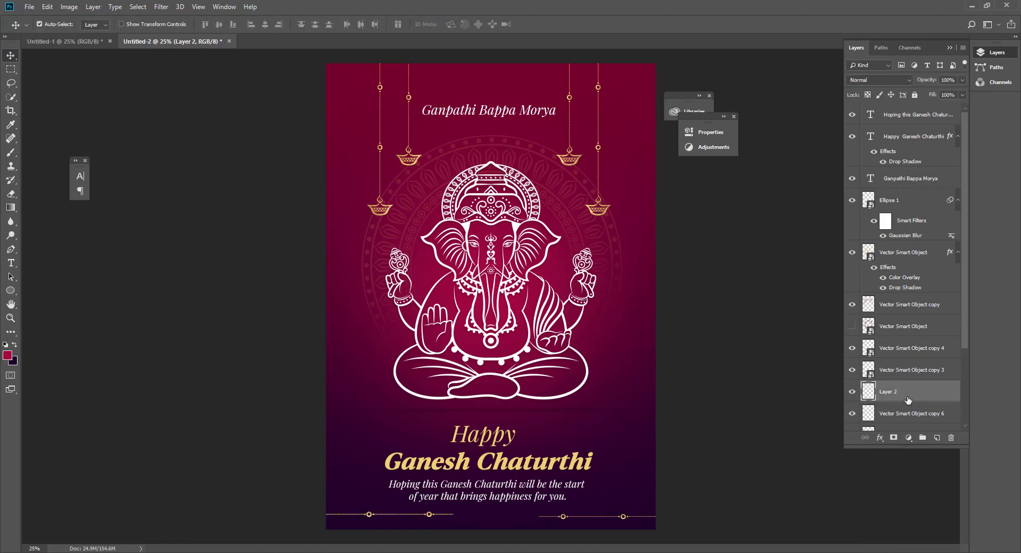
key(shift+Right)
key(shift+Right)
key(shift+Right)
key(shift+Right)
key(shift+Right)
key(shift+Right)
key(shift+Right)
key(shift+Right)
key(shift+Right)
key(shift+Right)
key(shift+Right)
key(shift+Right)
key(shift+Right)
key(shift+Right)
key(shift+Right)
key(shift+Right)
key(shift+Right)
key(shift+Right)
key(shift+Right)
key(shift+Right)
key(shift+Right)
key(shift+Right)
key(shift+Right)
key(shift+Right)
key(shift+Right)
key(shift+Right)
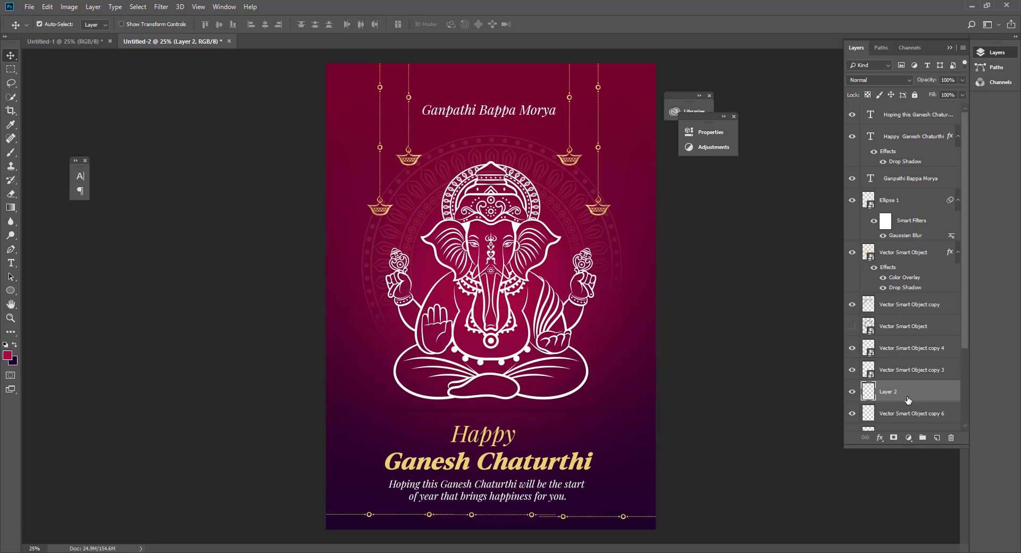
key(shift+Right)
key(shift+Right)
key(shift+Right)
key(shift+Right)
key(shift+Right)
key(shift+Right)
key(shift+Right)
key(shift+Right)
key(shift+Right)
key(shift+Right)
Nudge the right dotted line piece up and right so it reaches the poster's right edge.
click(626, 522)
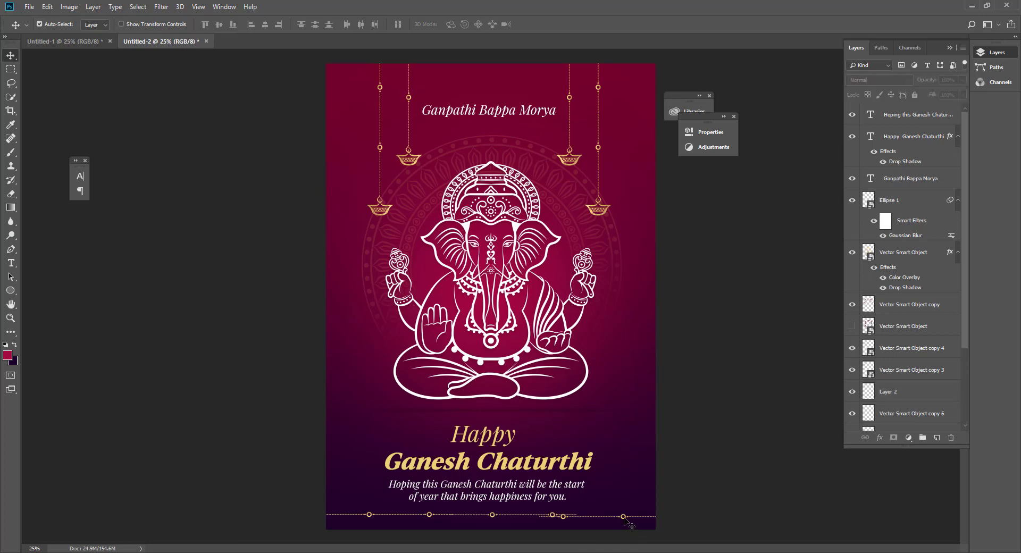
click(624, 519)
key(shift+Up)
key(shift+Up)
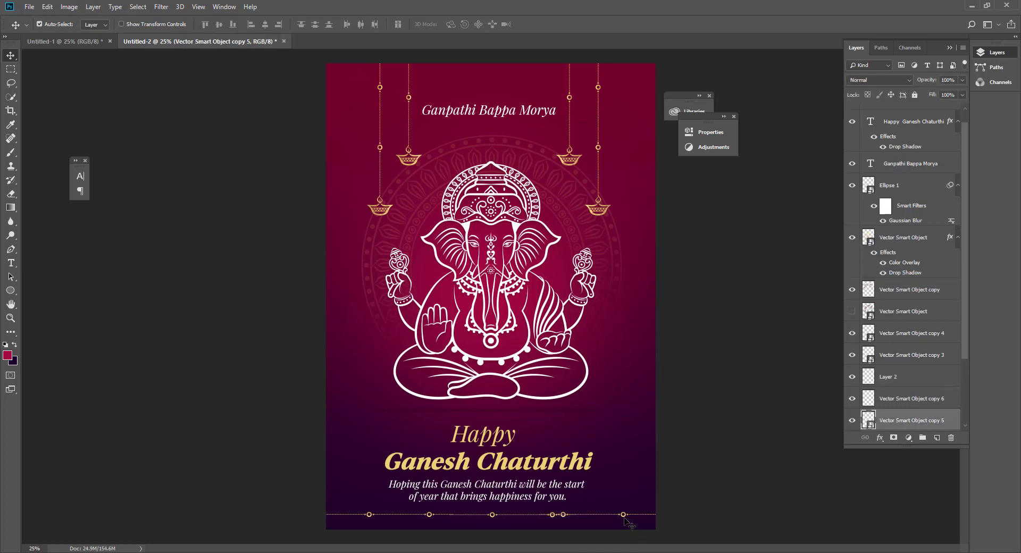
key(shift+Right)
key(shift+Right)
key(shift+Right)
key(shift+Right)
key(shift+Right)
key(shift+Right)
key(shift+Right)
key(shift+Right)
key(shift+Right)
key(shift+Right)
key(shift+Right)
key(shift+Right)
key(shift+Right)
key(shift+Right)
key(shift+Right)
key(shift+Right)
key(shift+Right)
key(shift+Right)
Toggle visibility of the hanging lamp, Vector Smart Object copy 6 and Layer 2 to identify each layer.
click(705, 484)
scroll(883, 425, down, 3)
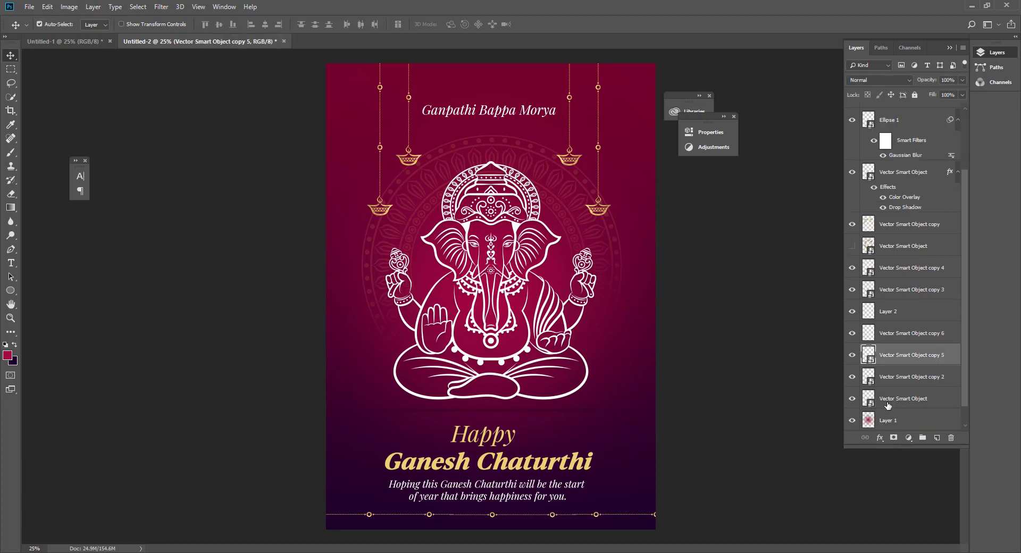
click(885, 403)
click(851, 400)
click(852, 400)
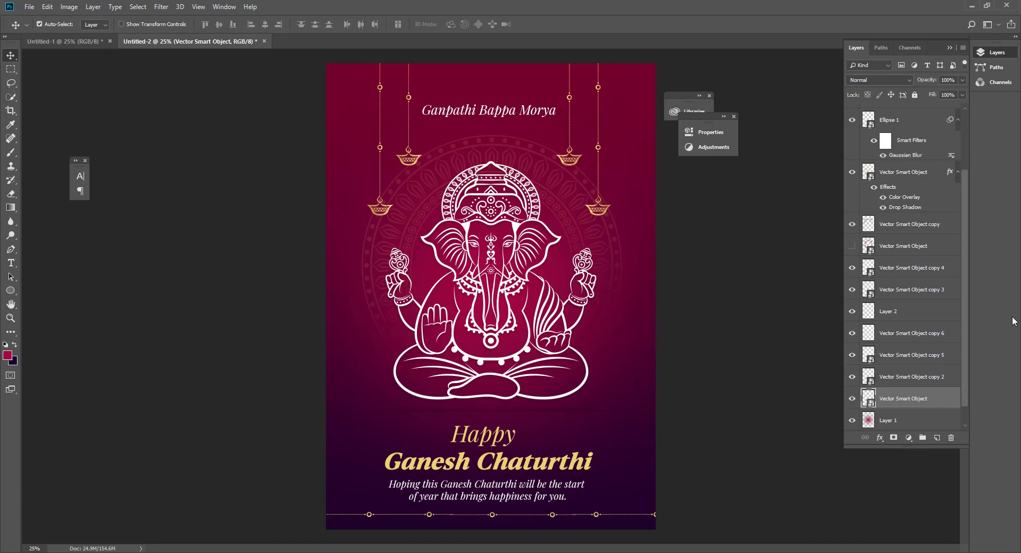
click(898, 333)
click(853, 335)
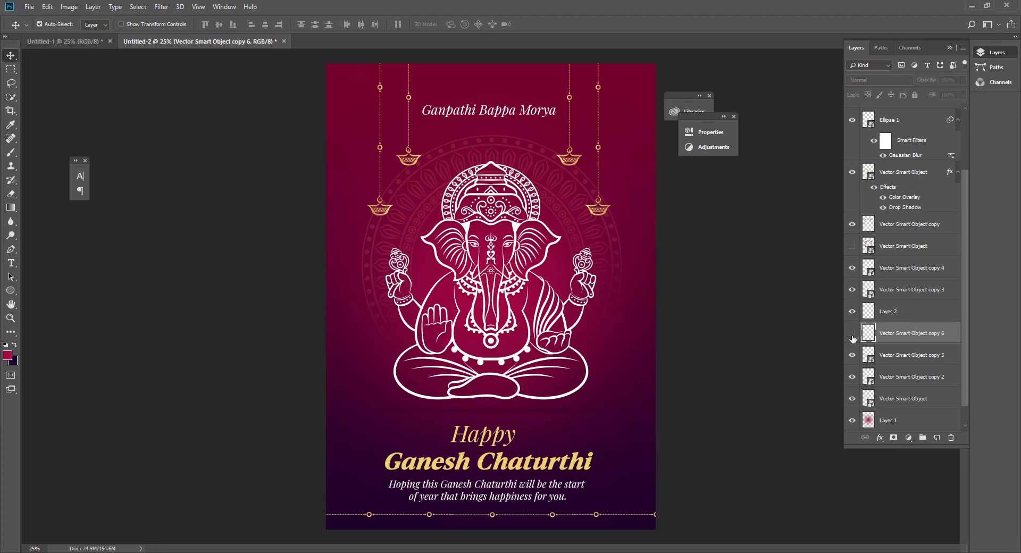
click(853, 335)
click(853, 312)
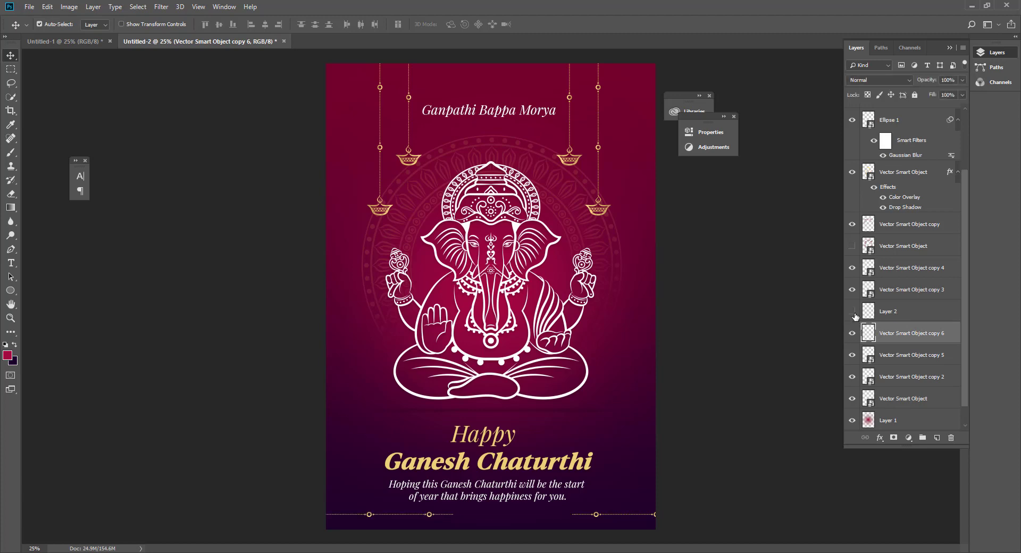
click(853, 312)
Nudge the right part of the bottom border, Vector Smart Object copy 5, two steps right.
ctrl+click(901, 314)
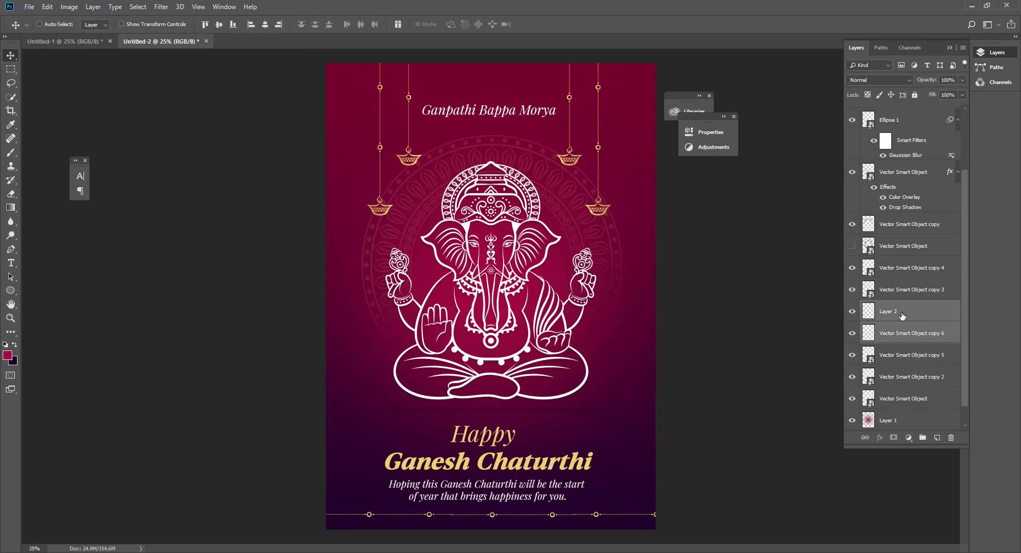
ctrl+click(904, 291)
ctrl+click(902, 270)
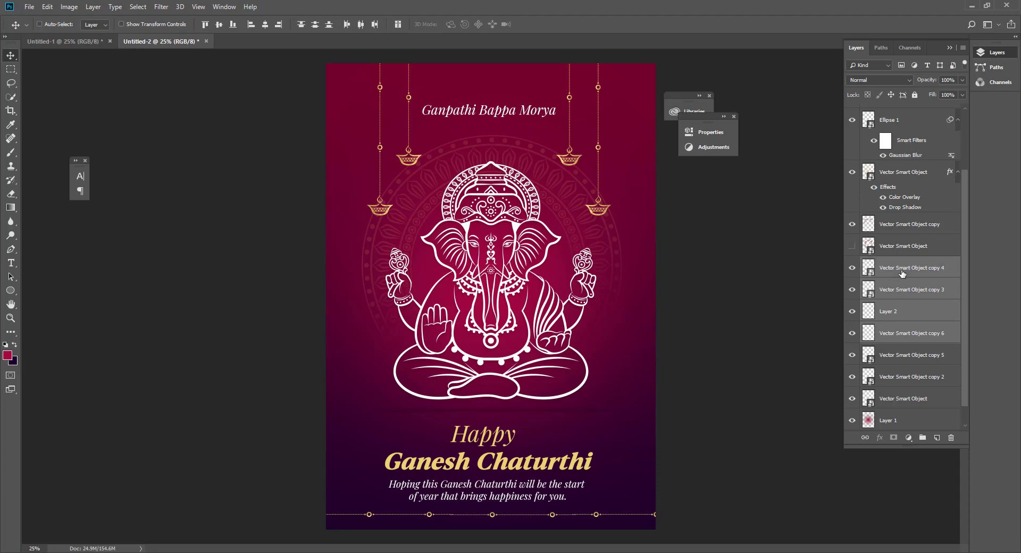
key(ctrl+t)
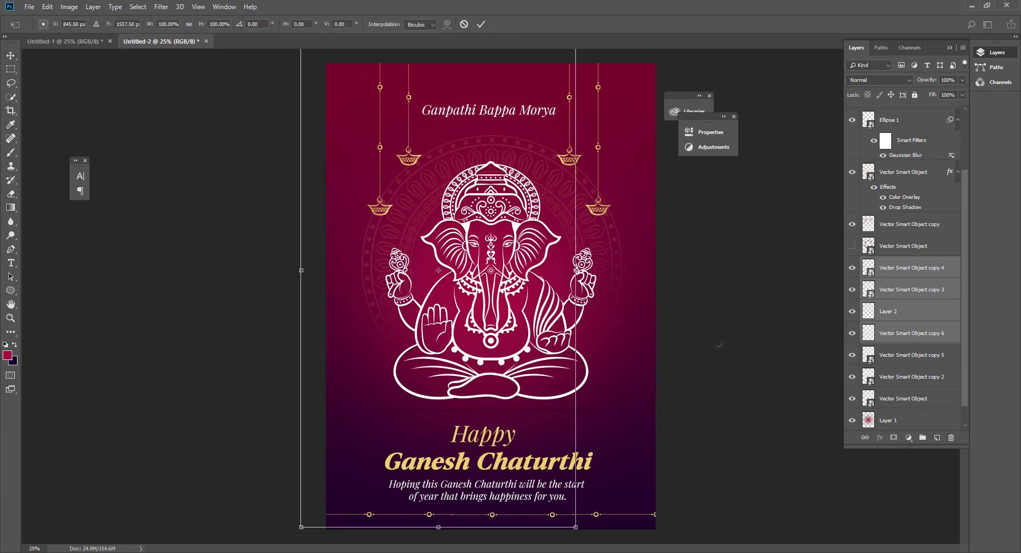
key(Return)
click(731, 361)
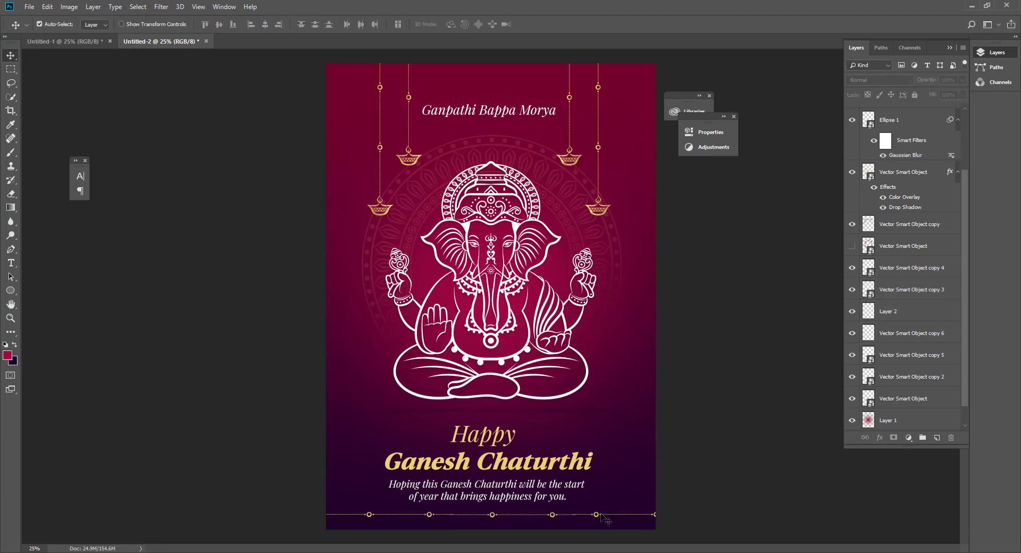
click(602, 520)
key(shift+Right)
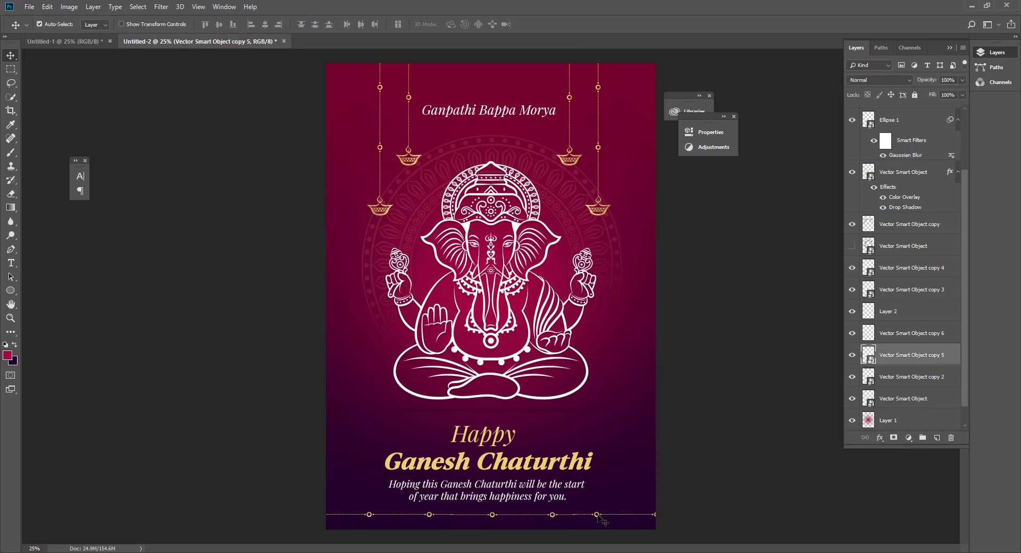
key(shift+Right)
key(shift+Right)
key(shift+Right)
Align the left lamps and line halves by nudging copy 6, Layer 2, copies 3 and 4.
click(903, 339)
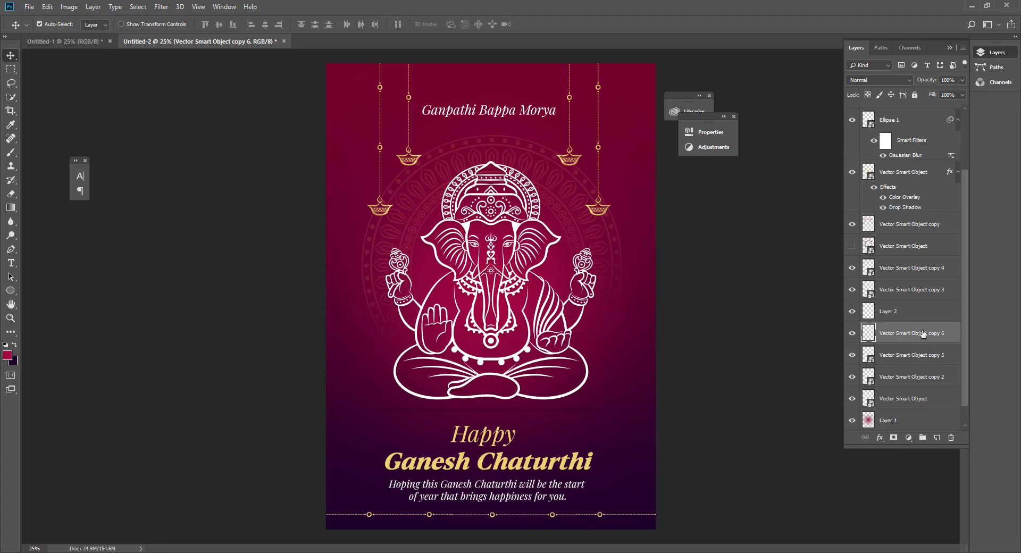
ctrl+click(905, 315)
ctrl+click(907, 291)
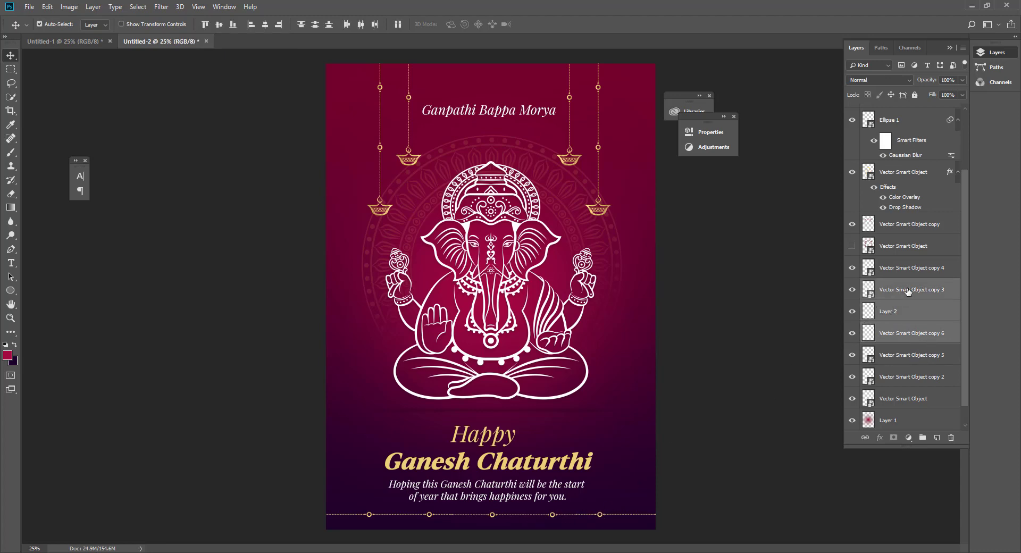
key(shift+Down)
key(shift+Down)
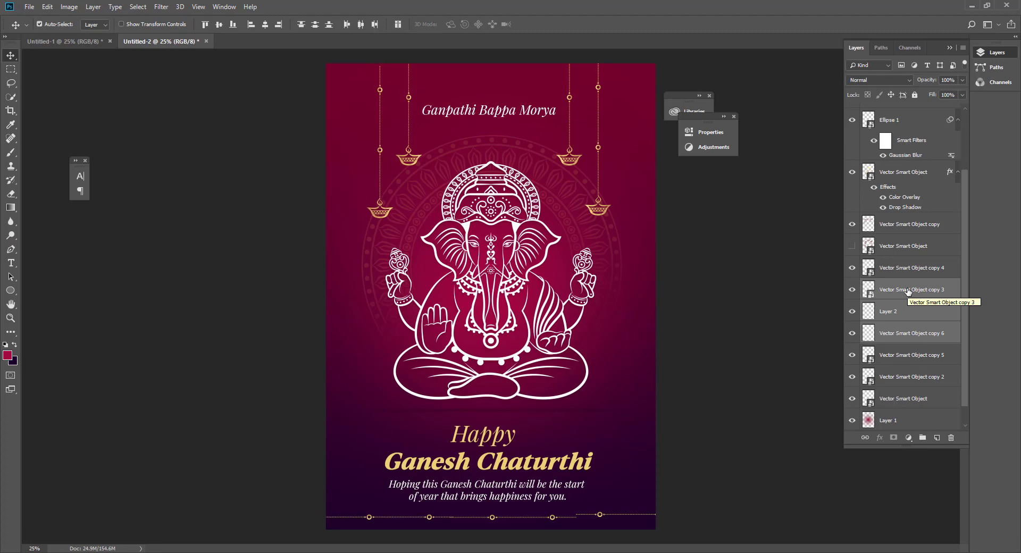
key(shift+Up)
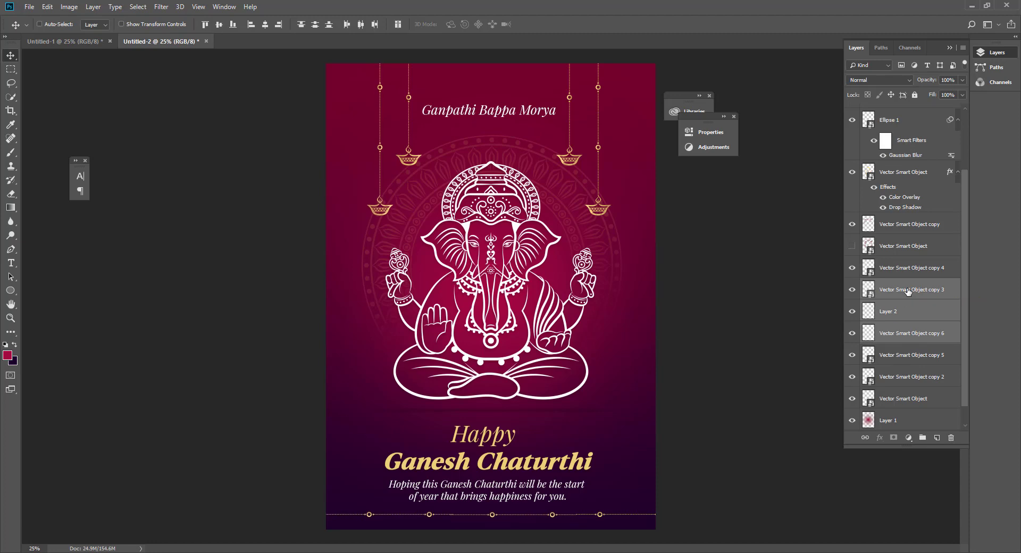
ctrl+click(914, 269)
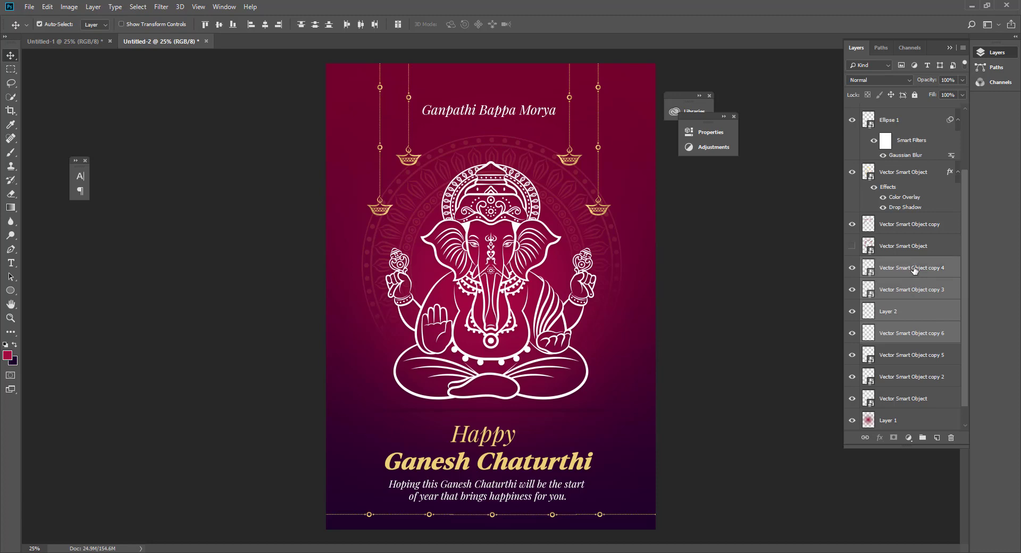
key(shift+Down)
key(shift+Down)
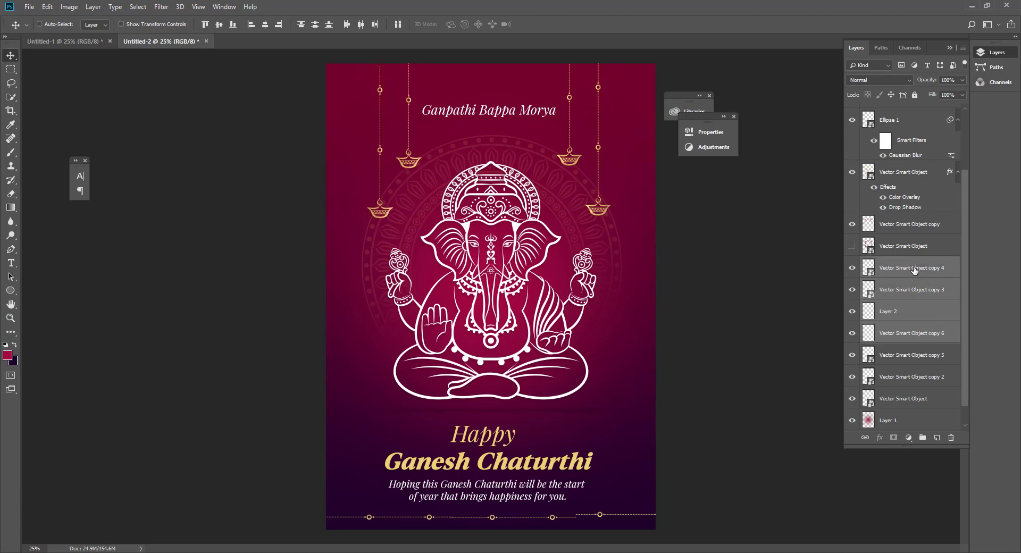
key(shift+Up)
key(shift+Up)
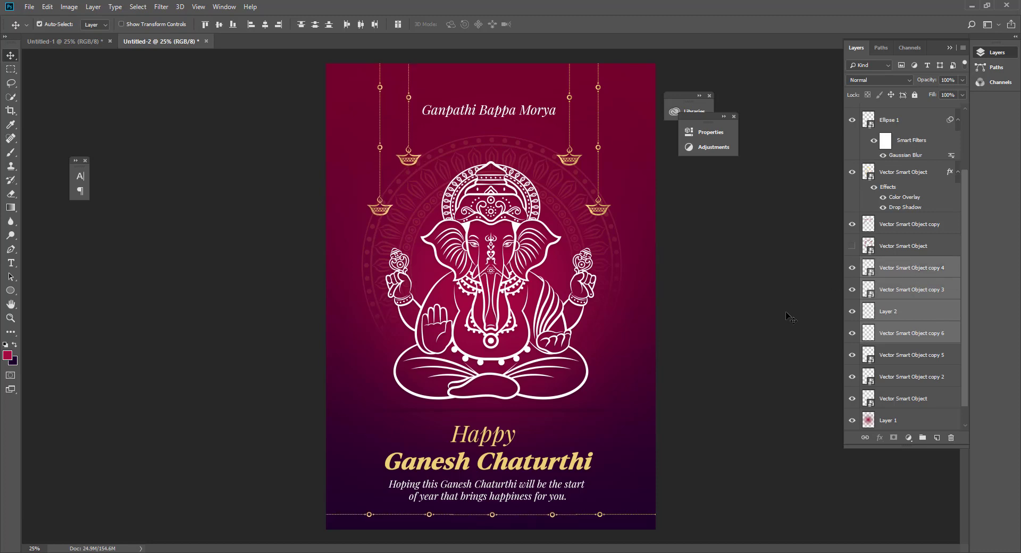
Select only the bottom border line layers, including copy 5, and lower them two nudges.
click(851, 268)
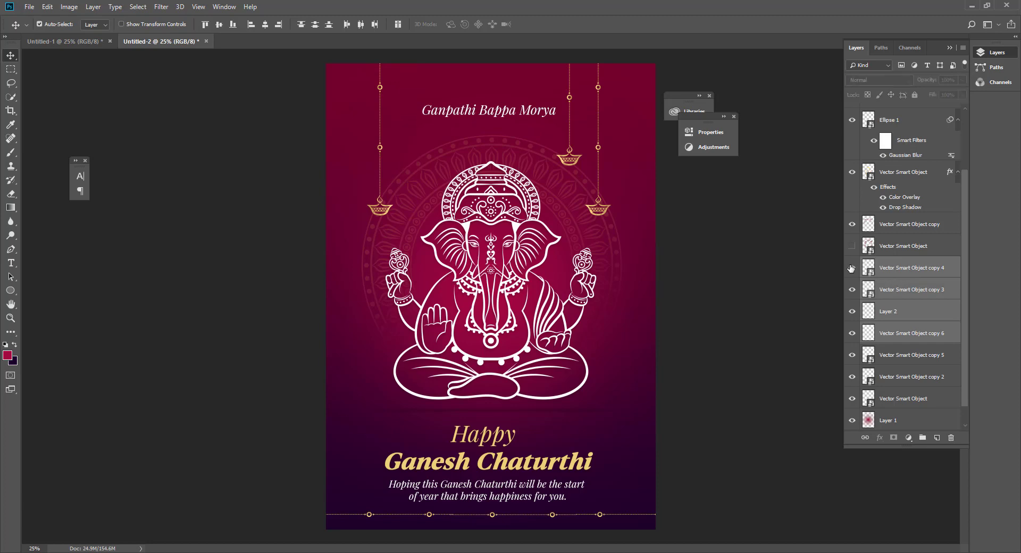
click(851, 269)
click(852, 287)
click(852, 288)
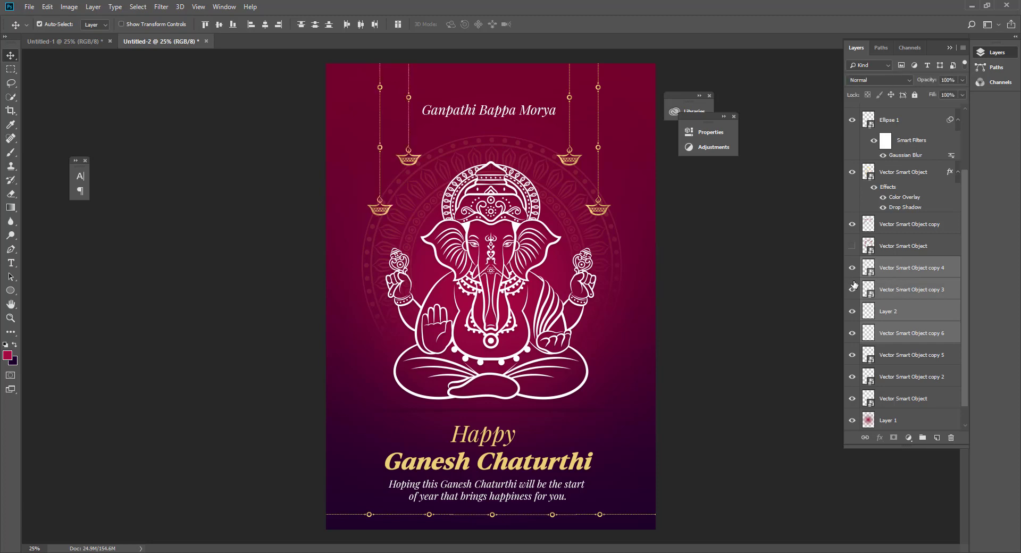
ctrl+click(905, 273)
ctrl+click(903, 290)
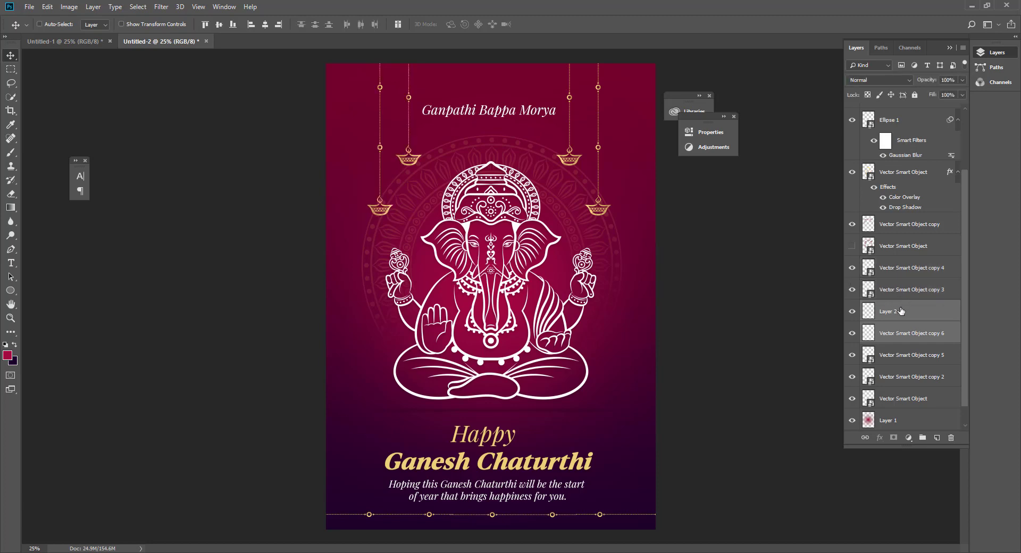
ctrl+click(901, 355)
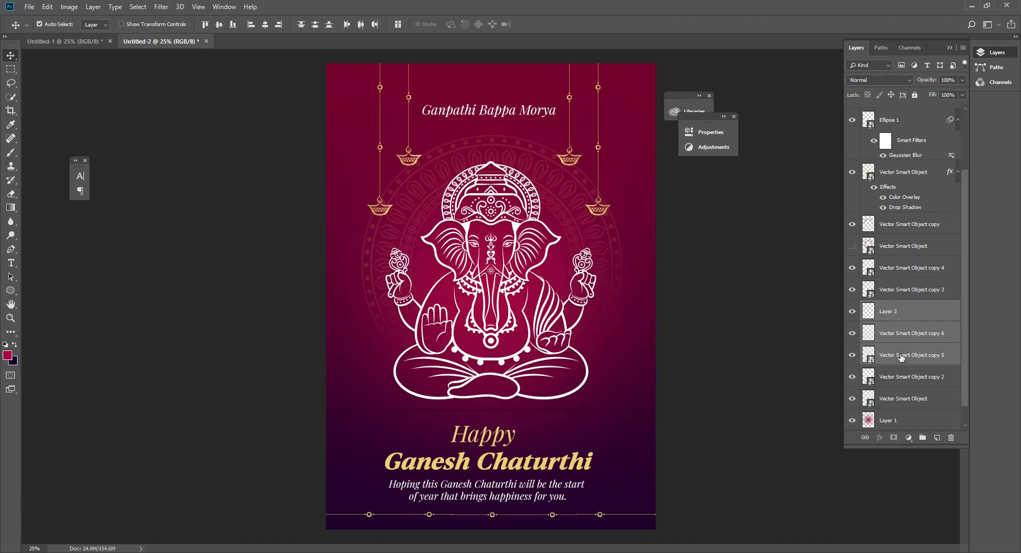
key(shift+Down)
key(shift+Down)
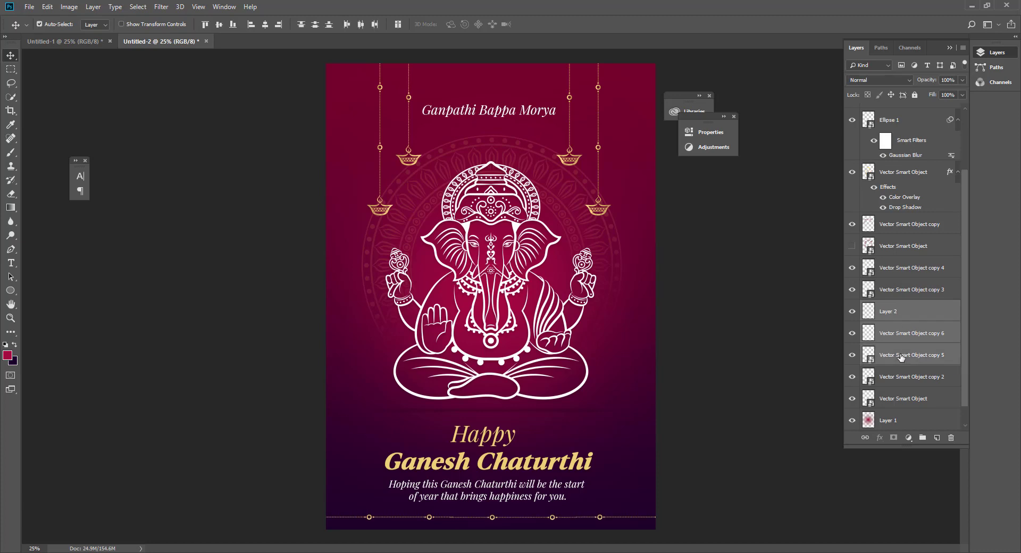
key(shift+Down)
key(shift+Down)
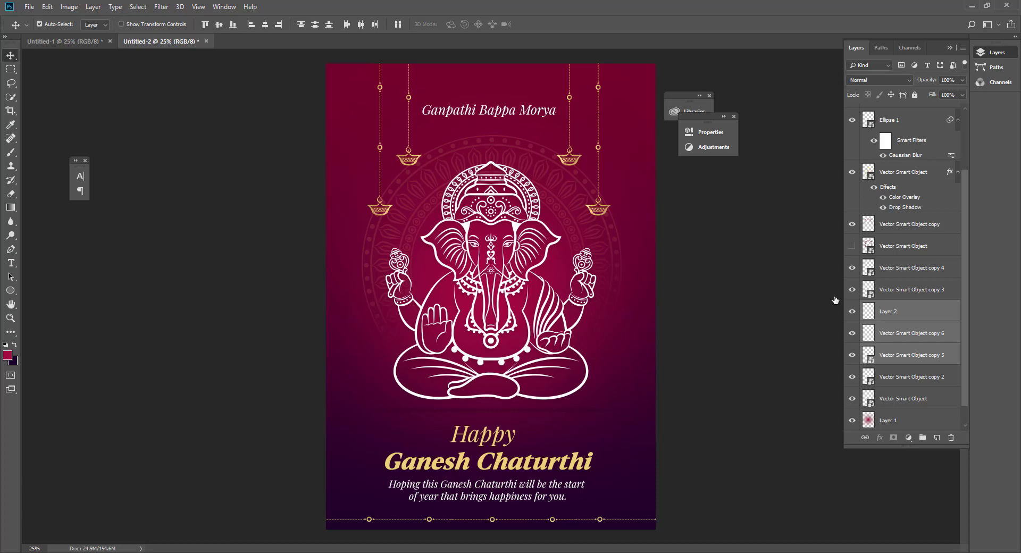
click(760, 269)
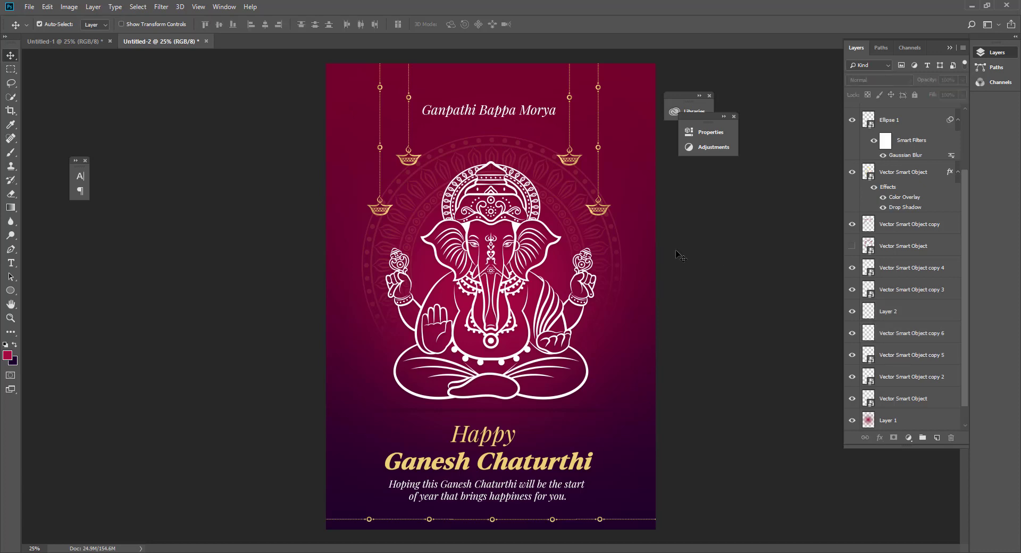